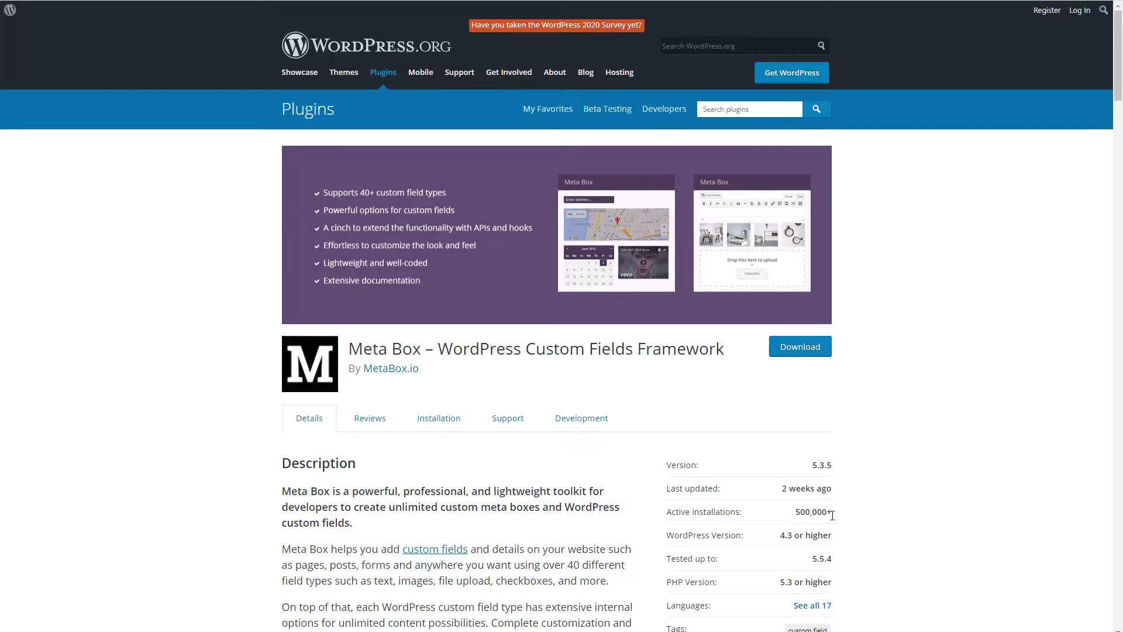
Review the Meta Box plugin page on WordPress.org, including its description, version details and ratings.
scroll(841, 520, down, 2)
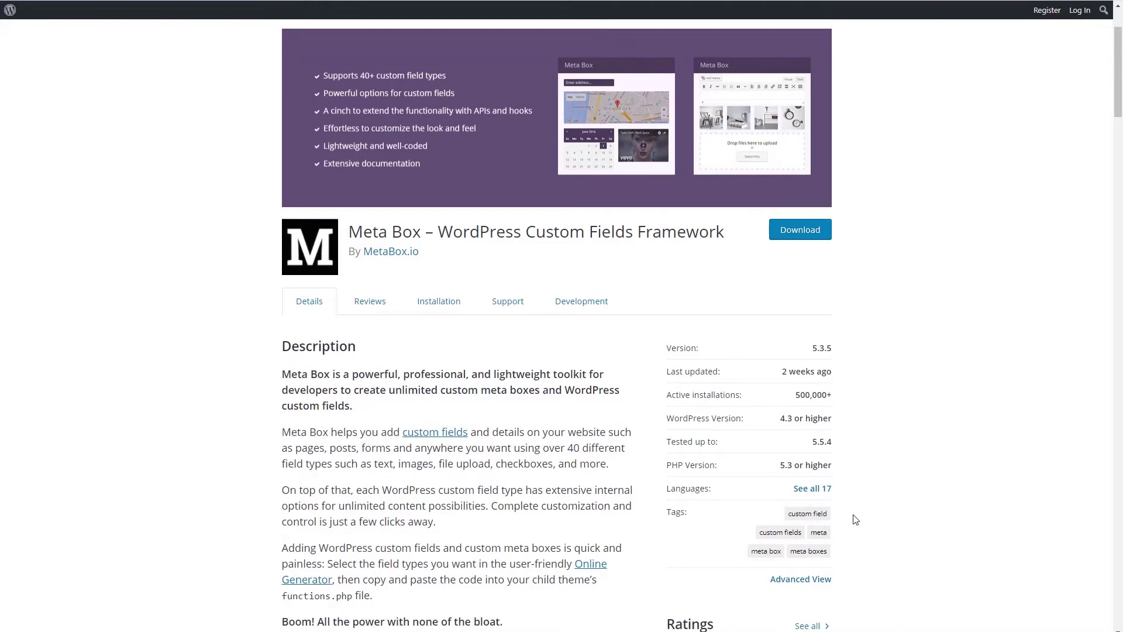
scroll(852, 523, down, 3)
scroll(849, 527, down, 1)
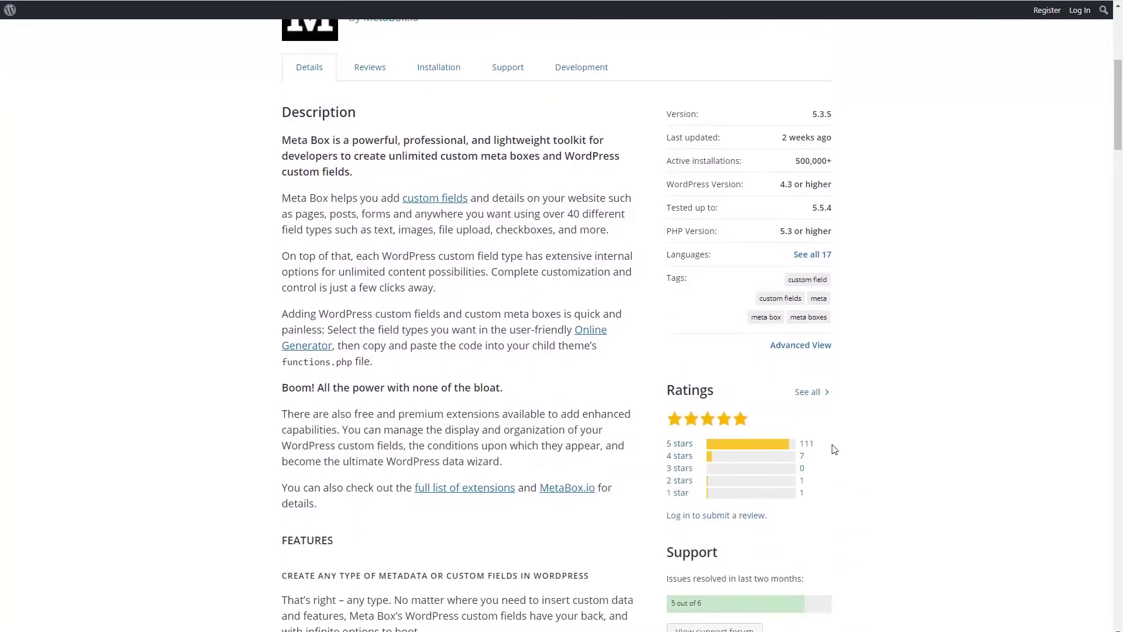
scroll(834, 448, down, 3)
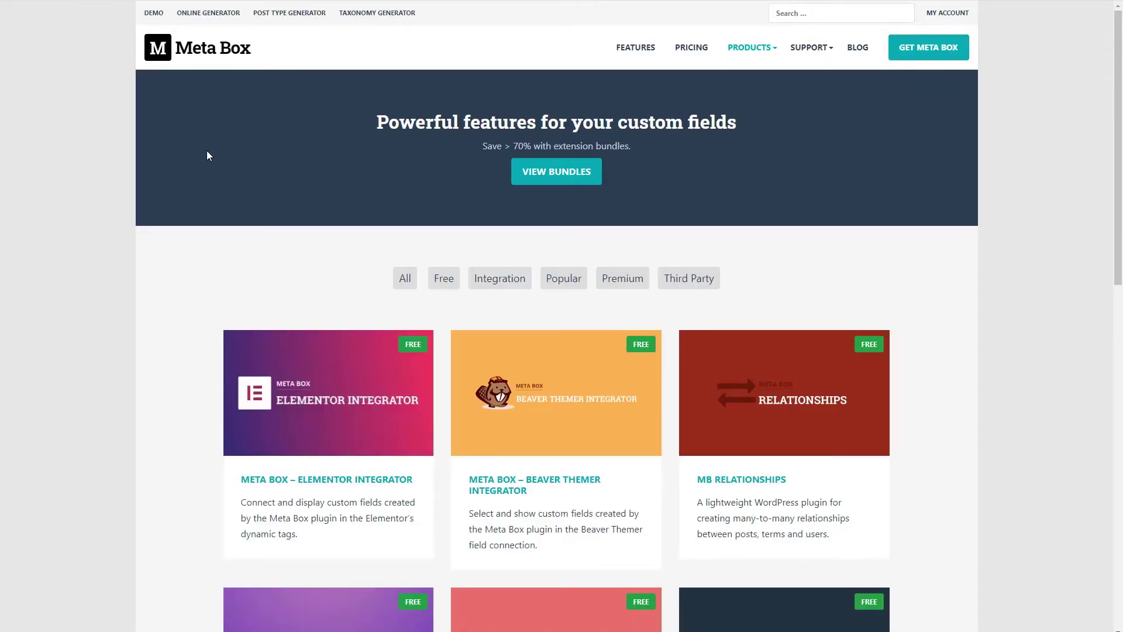
Examine the free and premium extensions in the Meta Box product catalogue and what each one offers.
scroll(199, 103, down, 3)
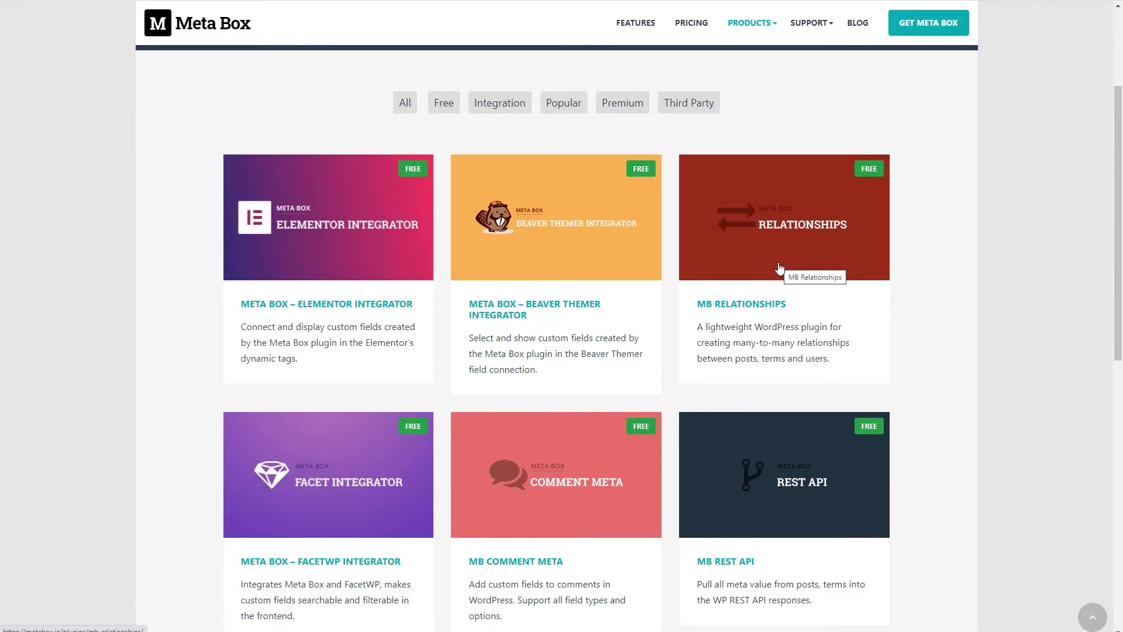
scroll(780, 268, down, 4)
scroll(780, 268, down, 1)
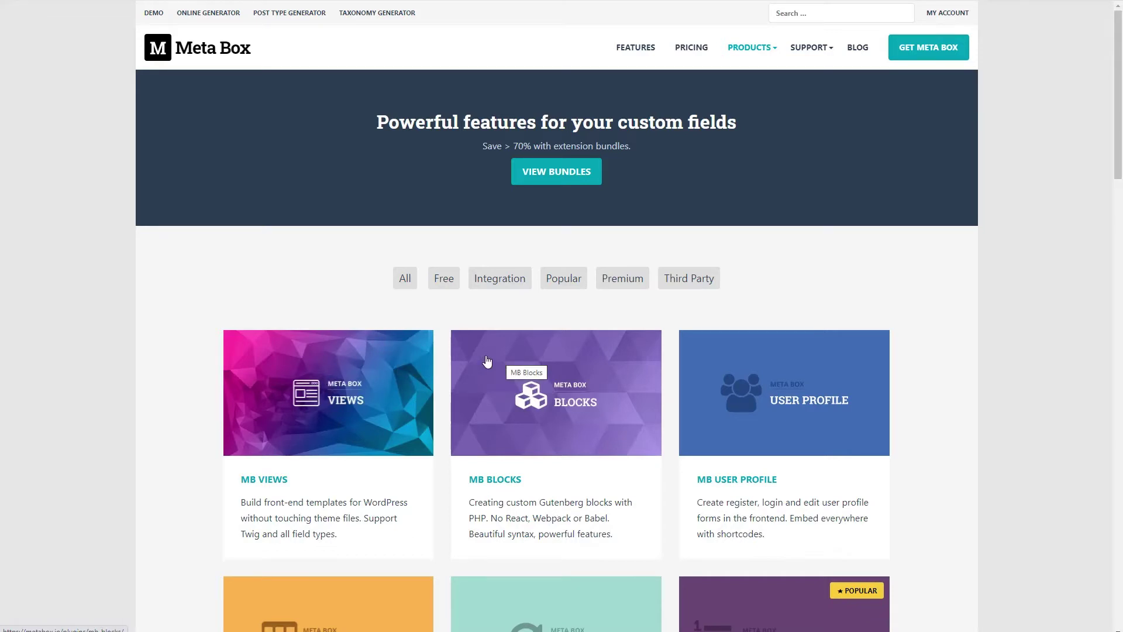
scroll(486, 361, down, 3)
scroll(486, 357, down, 2)
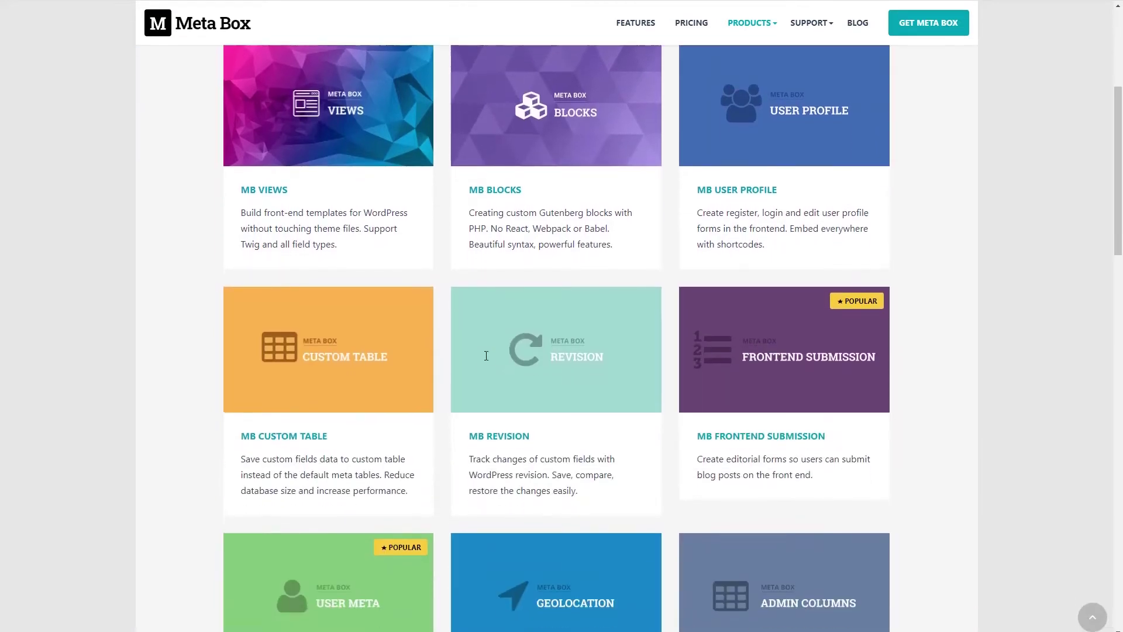
scroll(477, 357, down, 2)
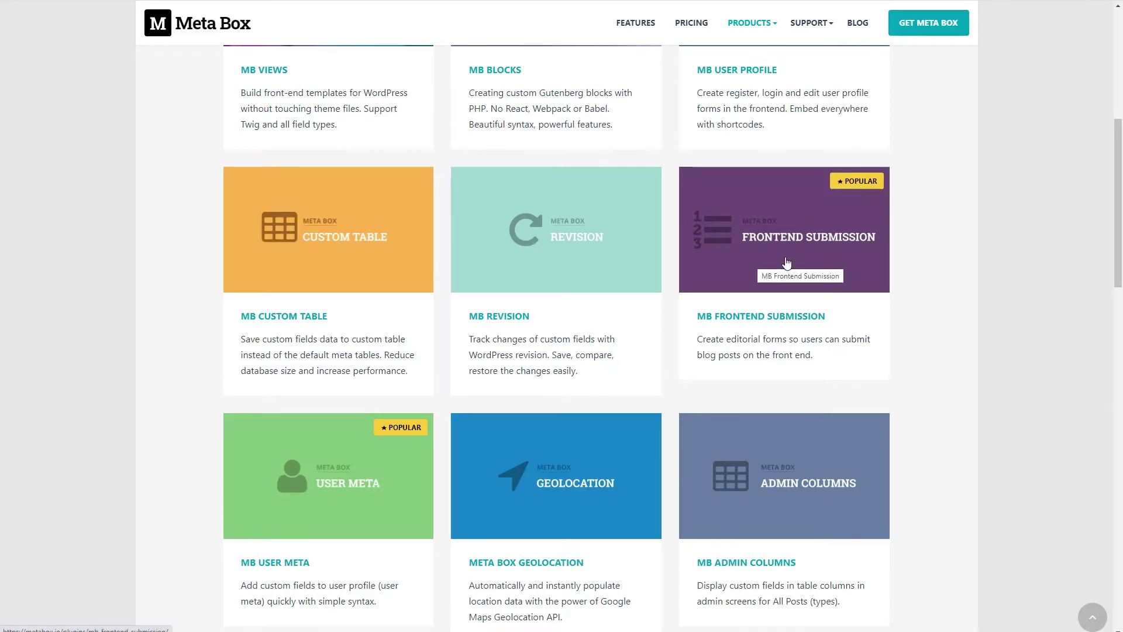
scroll(787, 263, down, 3)
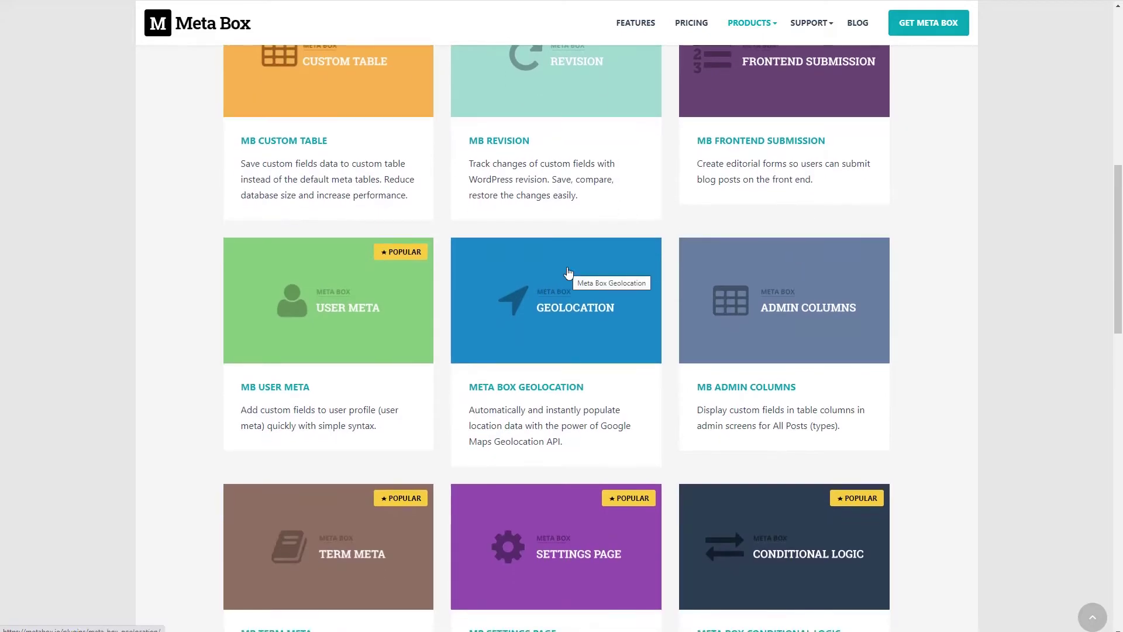
scroll(571, 275, down, 3)
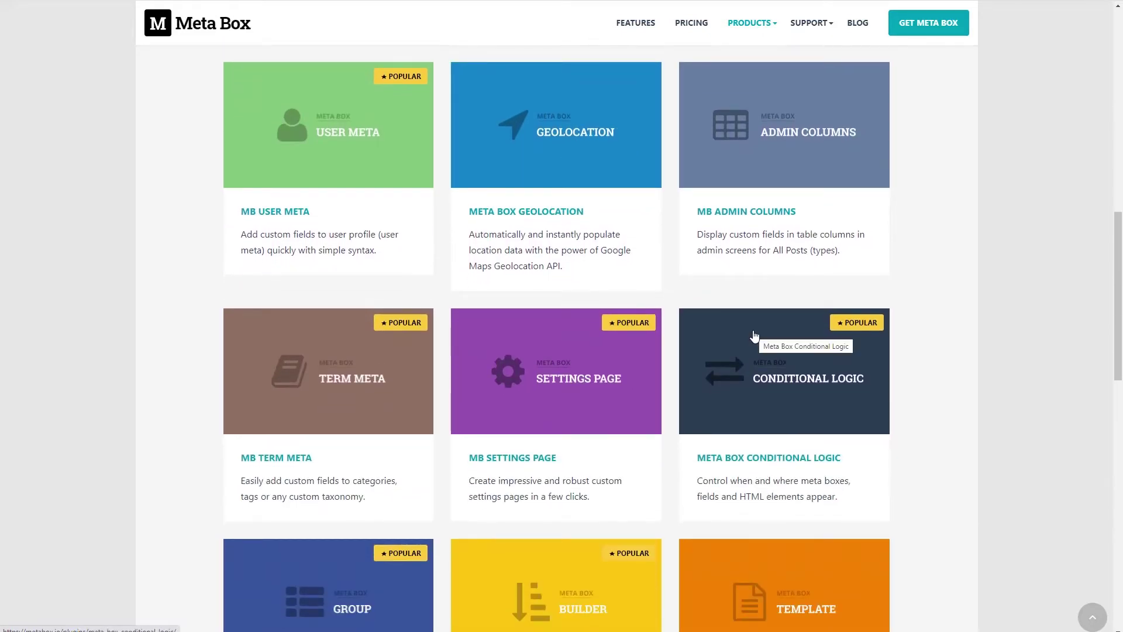
scroll(755, 335, down, 10)
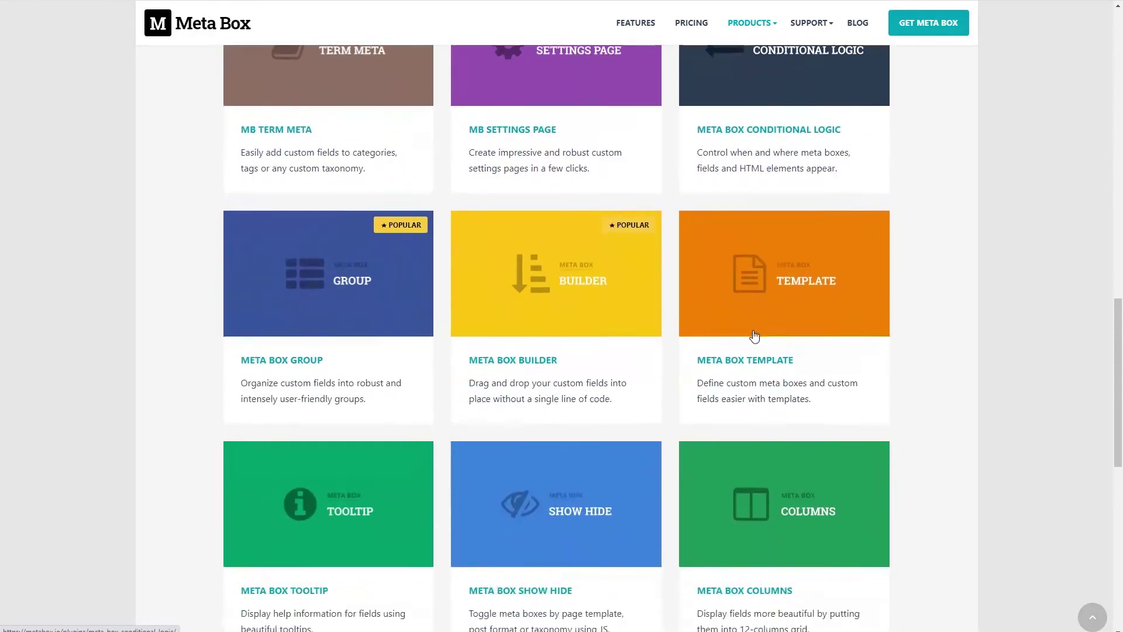
scroll(754, 335, up, 3)
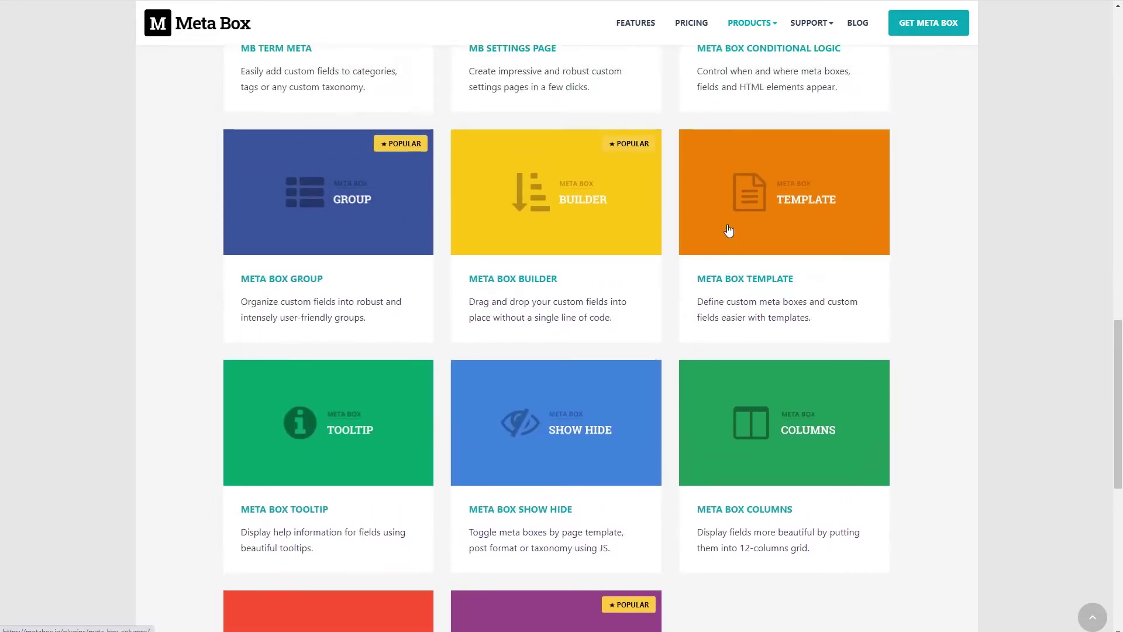
scroll(730, 230, up, 8)
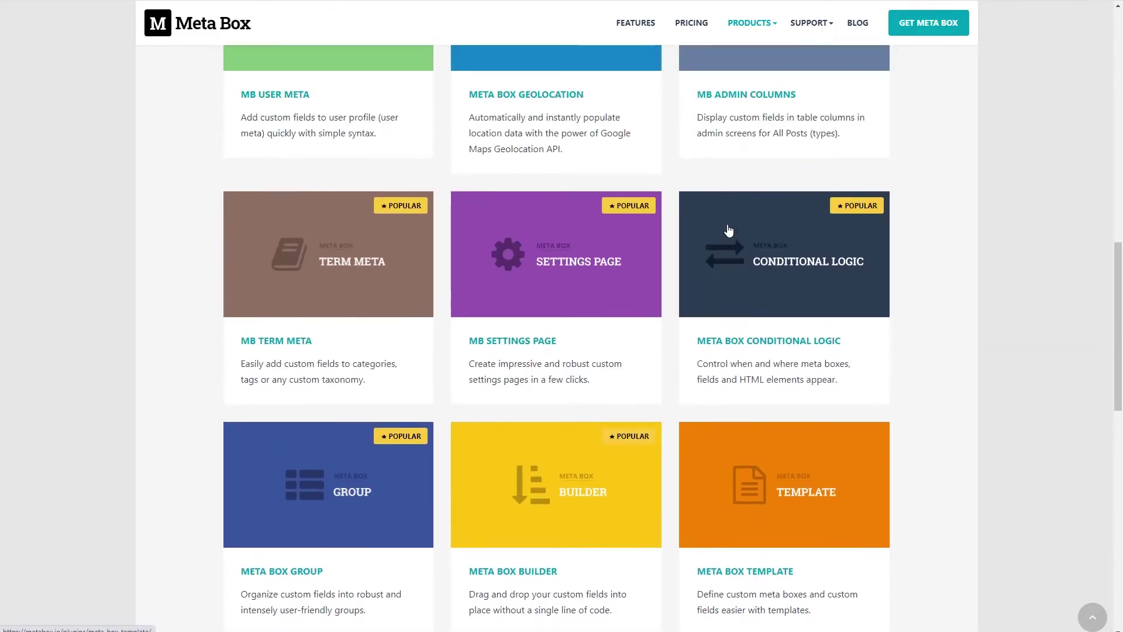
scroll(729, 230, up, 12)
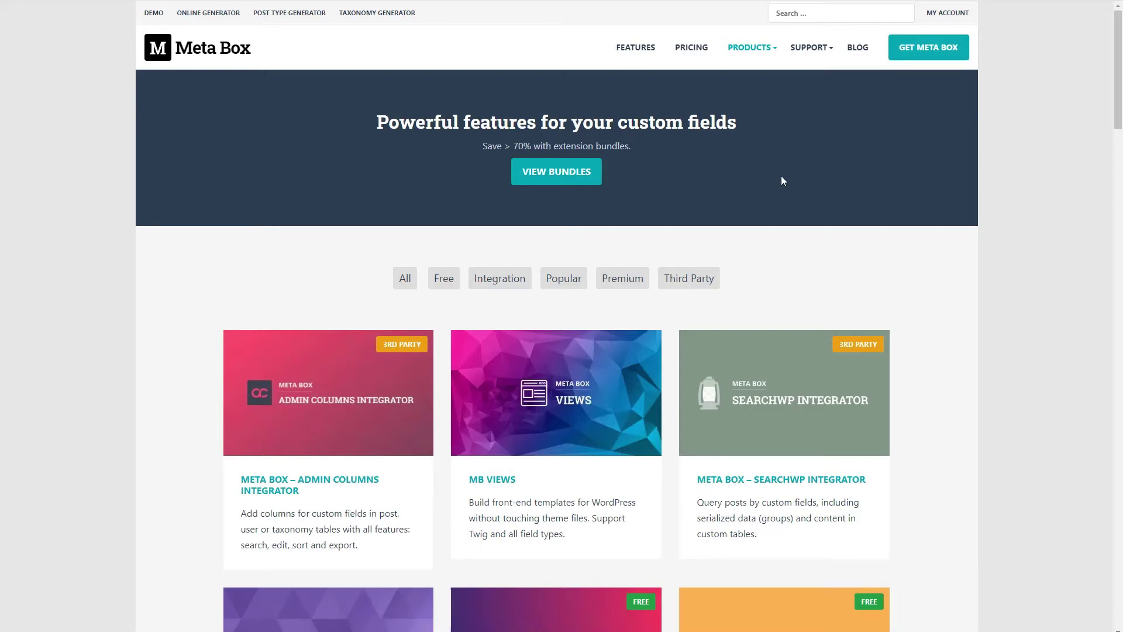
Look at the Meta Box pricing and expand the Extensions and Online Tools sections of its documentation.
click(692, 47)
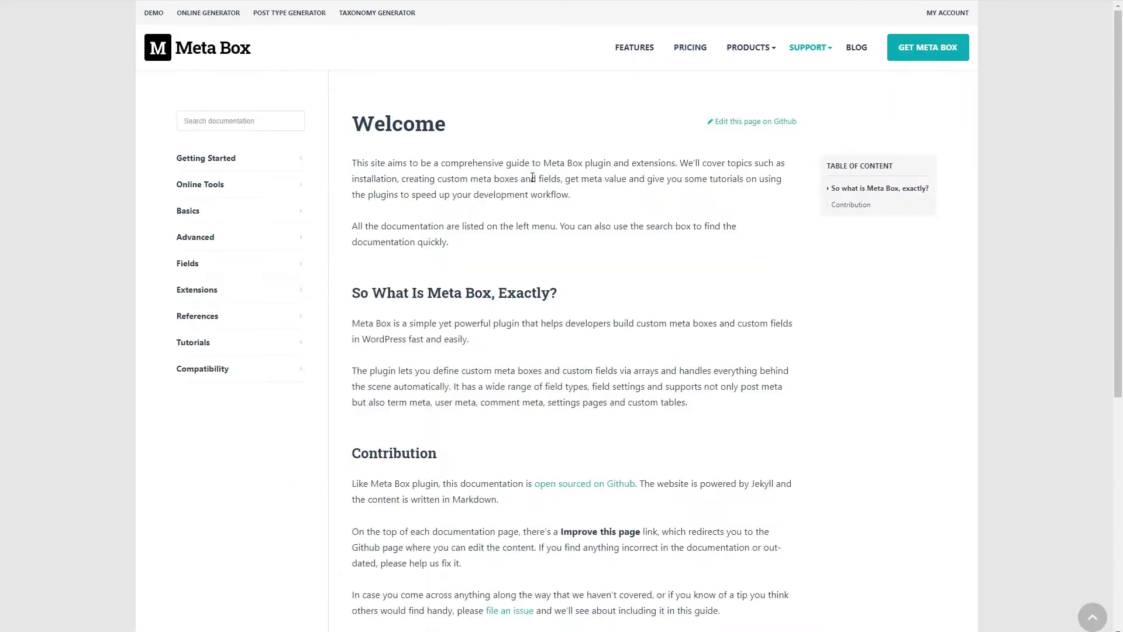
click(301, 290)
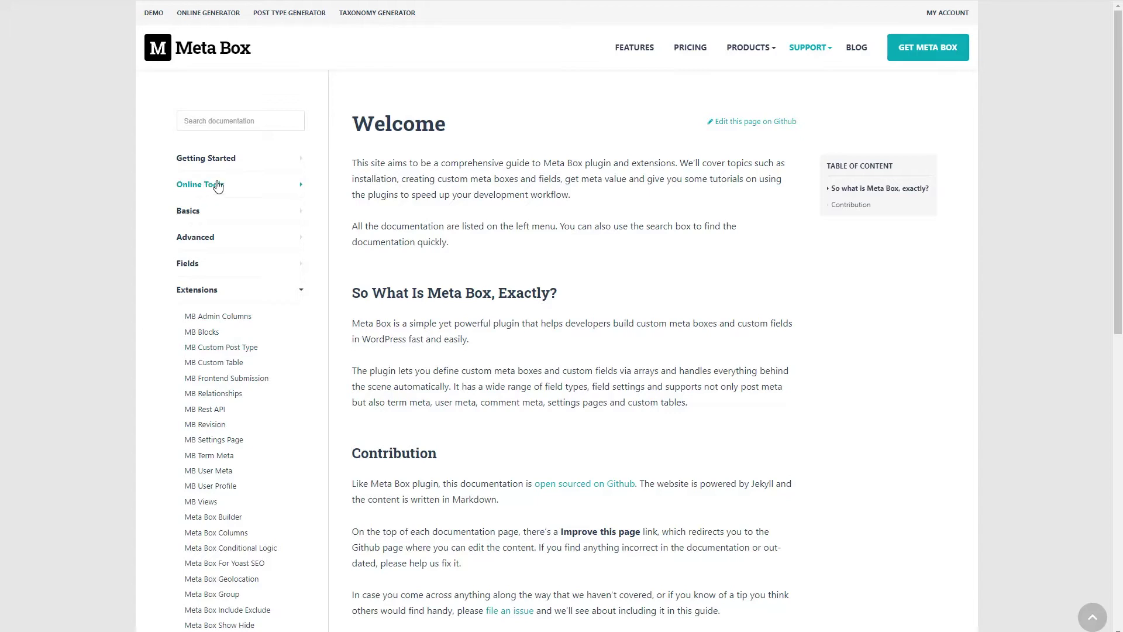
click(302, 186)
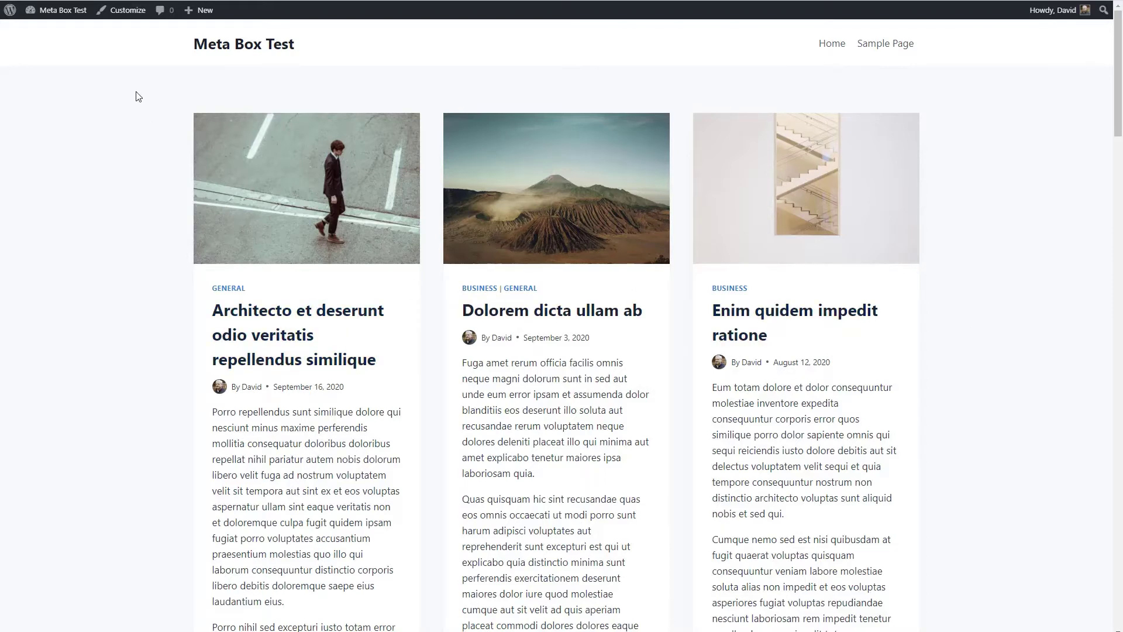
Go from the Meta Box Test site to its plugin administration and search the plugins available to add for "meta box".
click(65, 27)
mouse_move(35, 216)
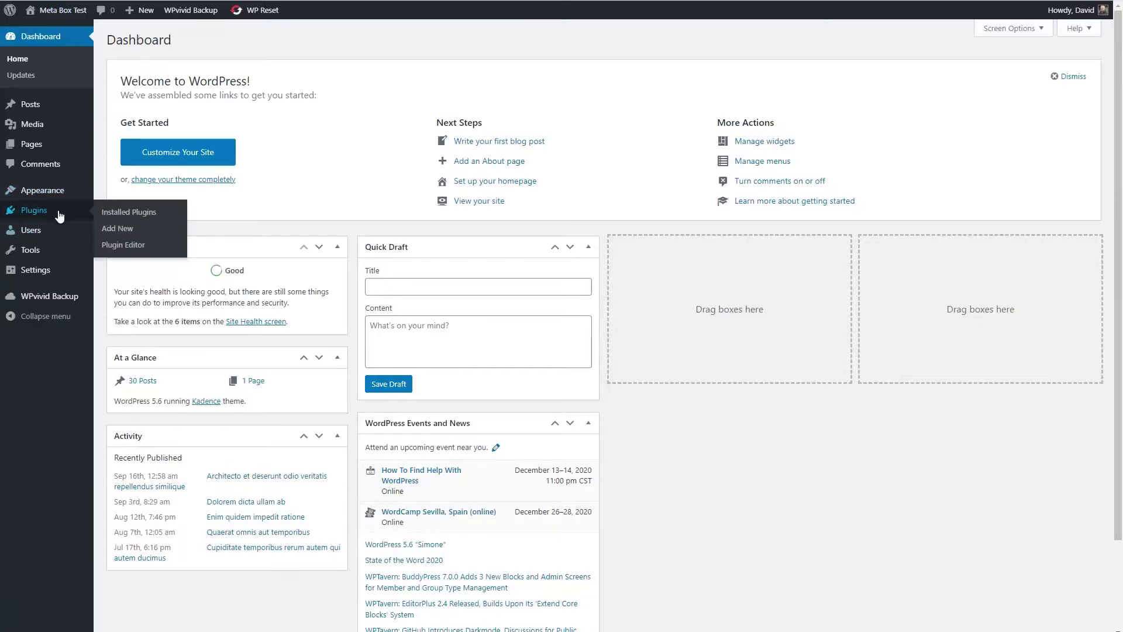
click(114, 211)
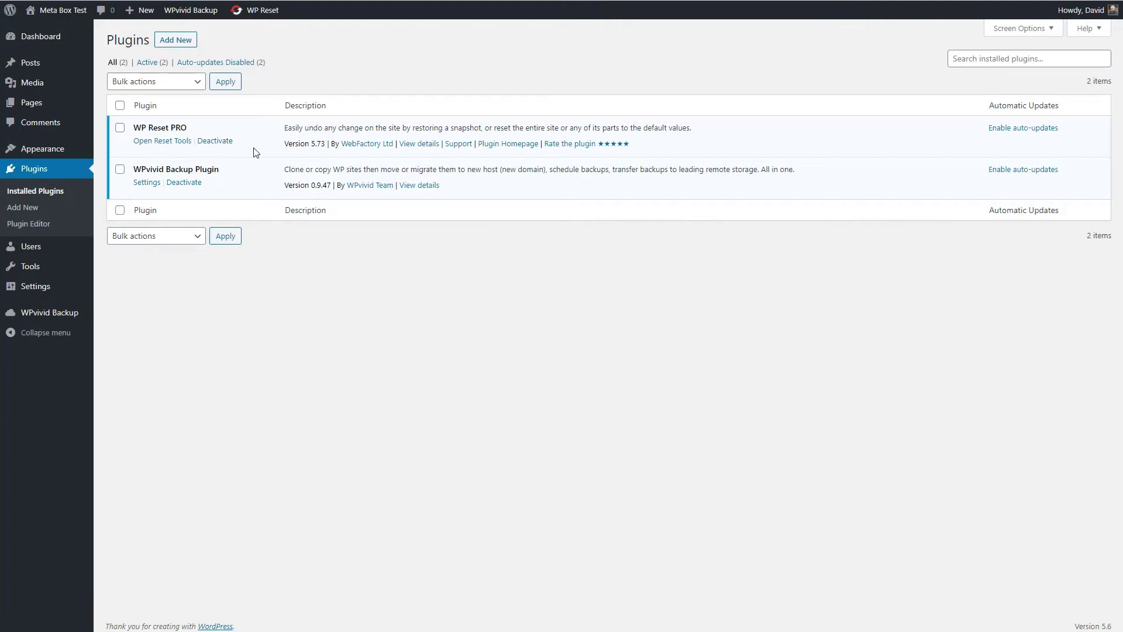
click(176, 40)
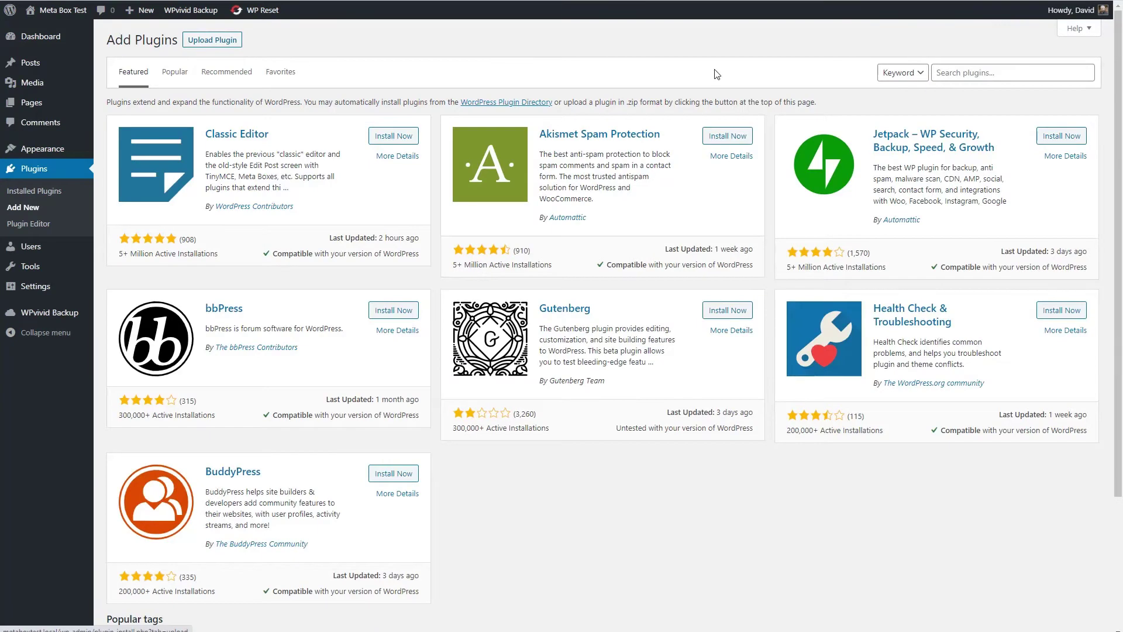
click(987, 70)
text(me)
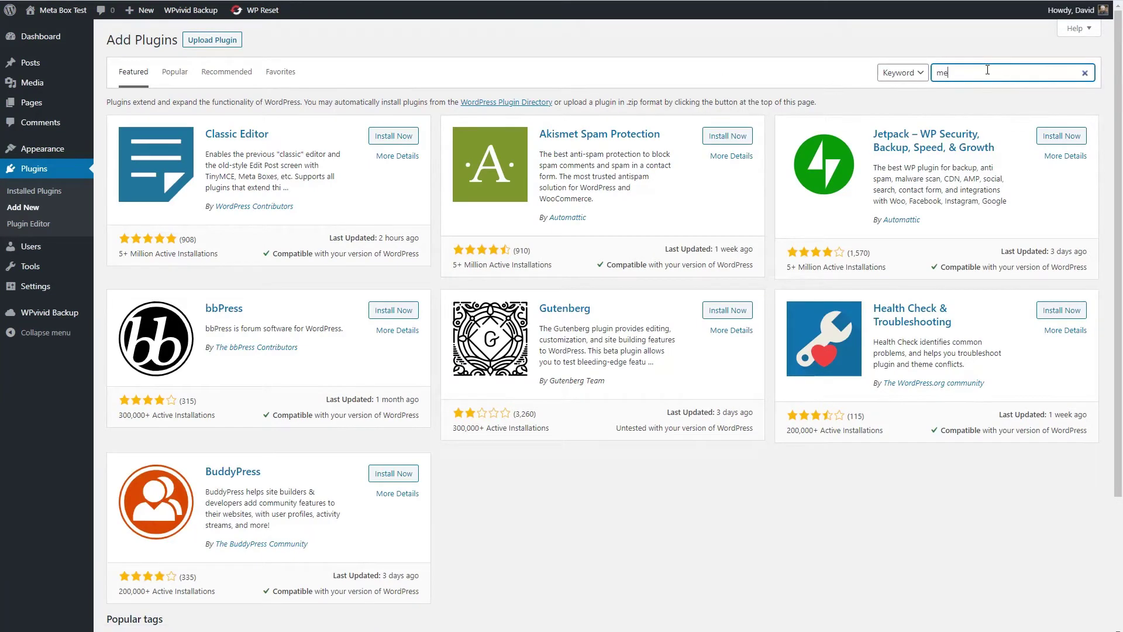
text(ta box)
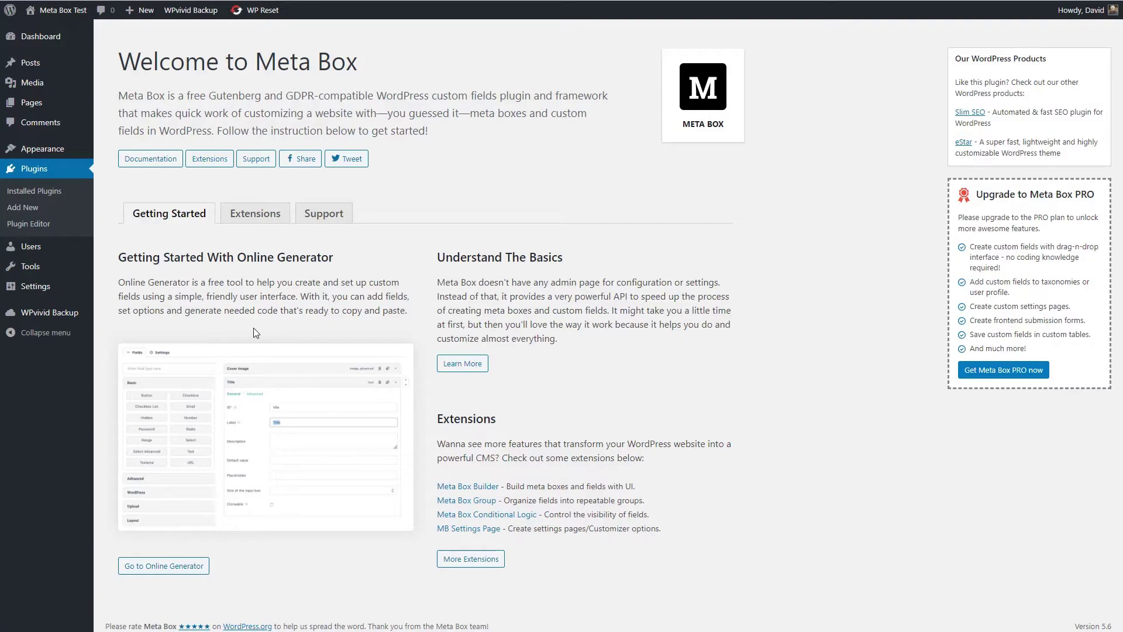
Check the Meta Box extensions list, and add and activate the MB Custom Post Types & Custom Taxonomies plugin.
click(271, 220)
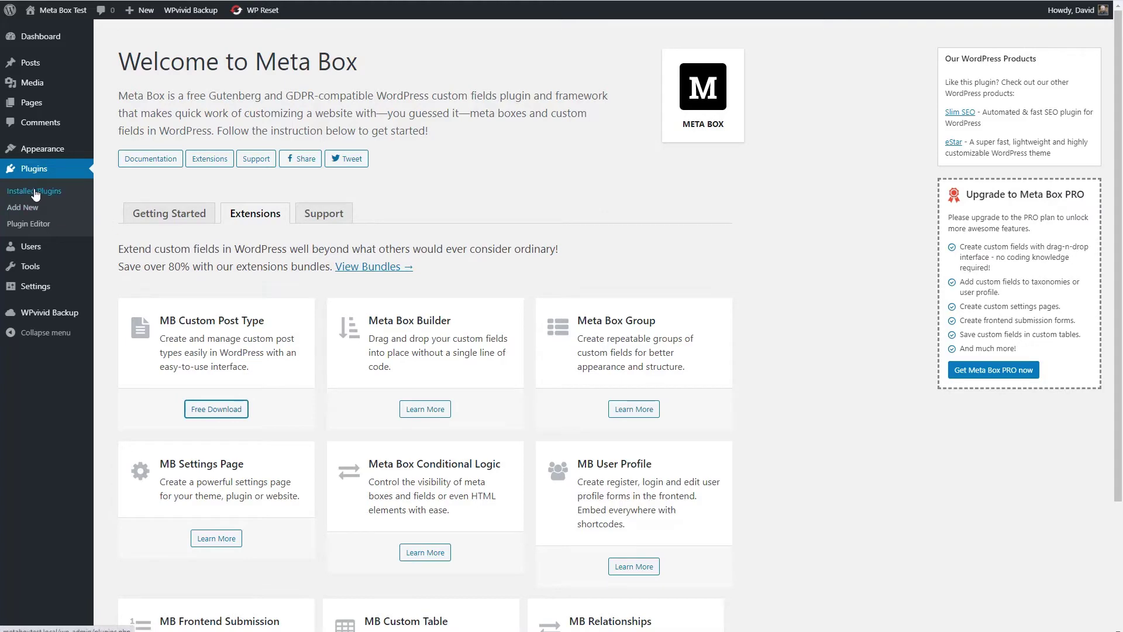
click(24, 208)
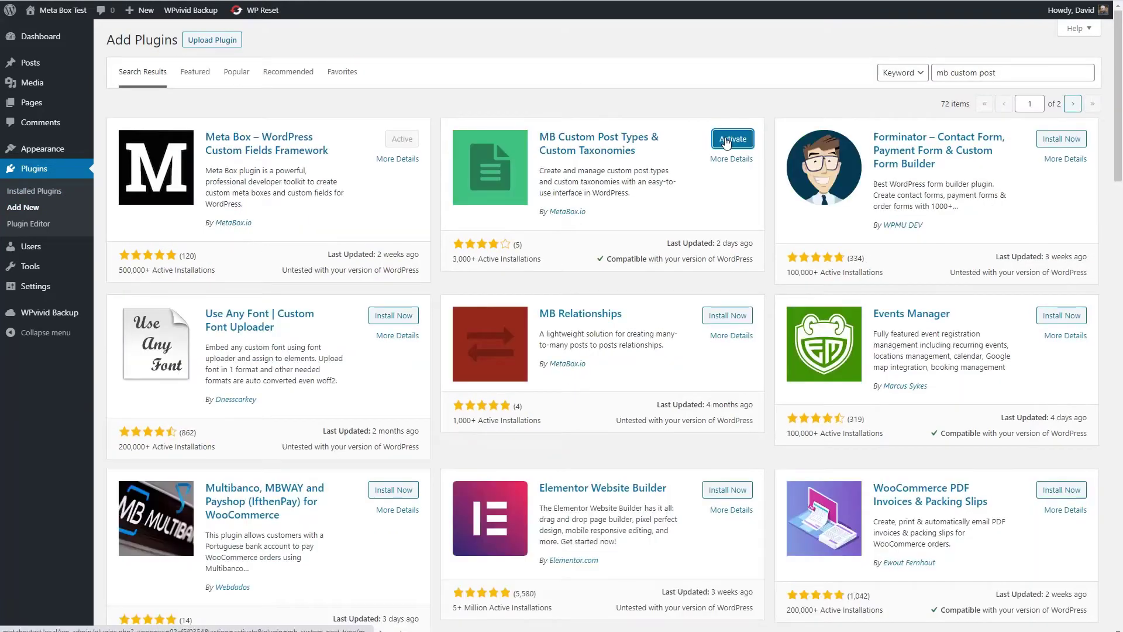
click(727, 136)
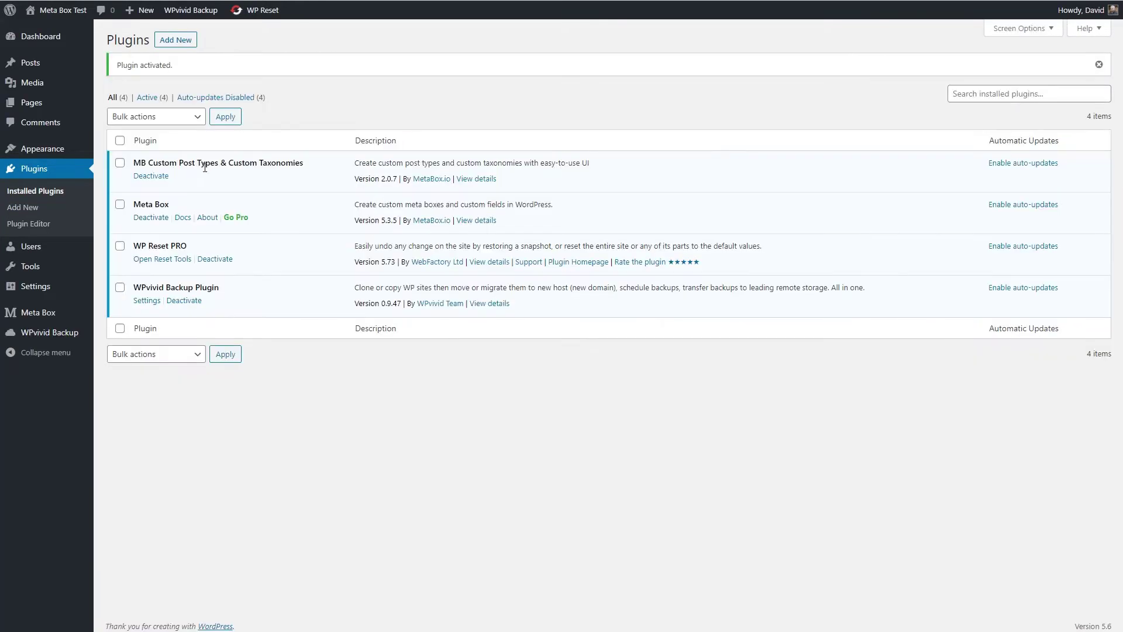
Start creating a new custom post type from the Meta Box dashboard.
mouse_move(40, 316)
click(40, 316)
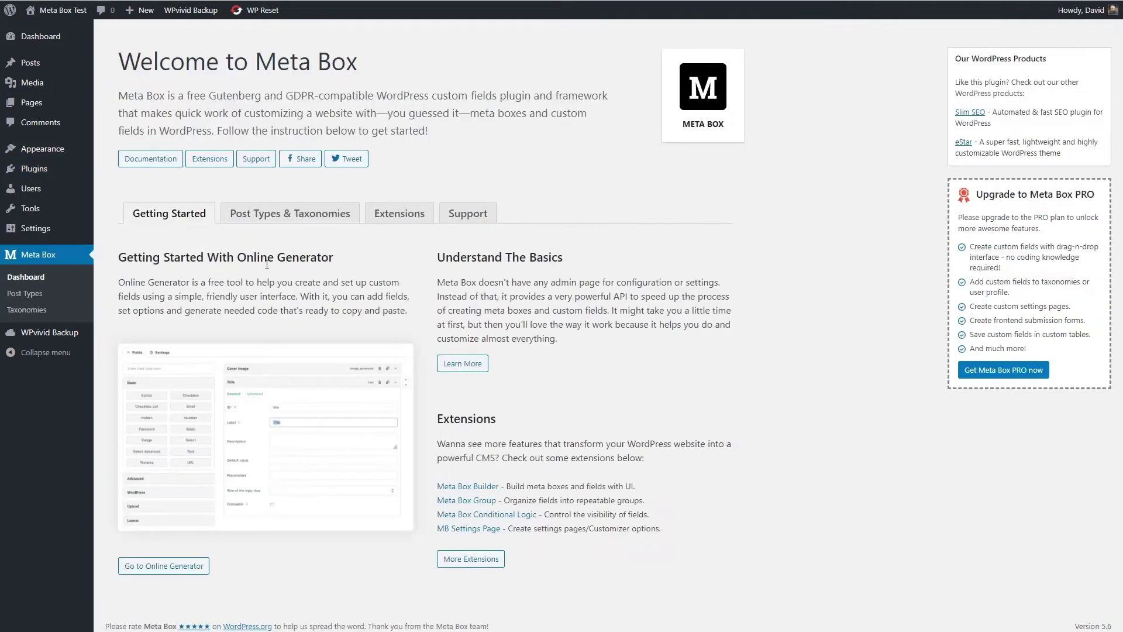
click(285, 219)
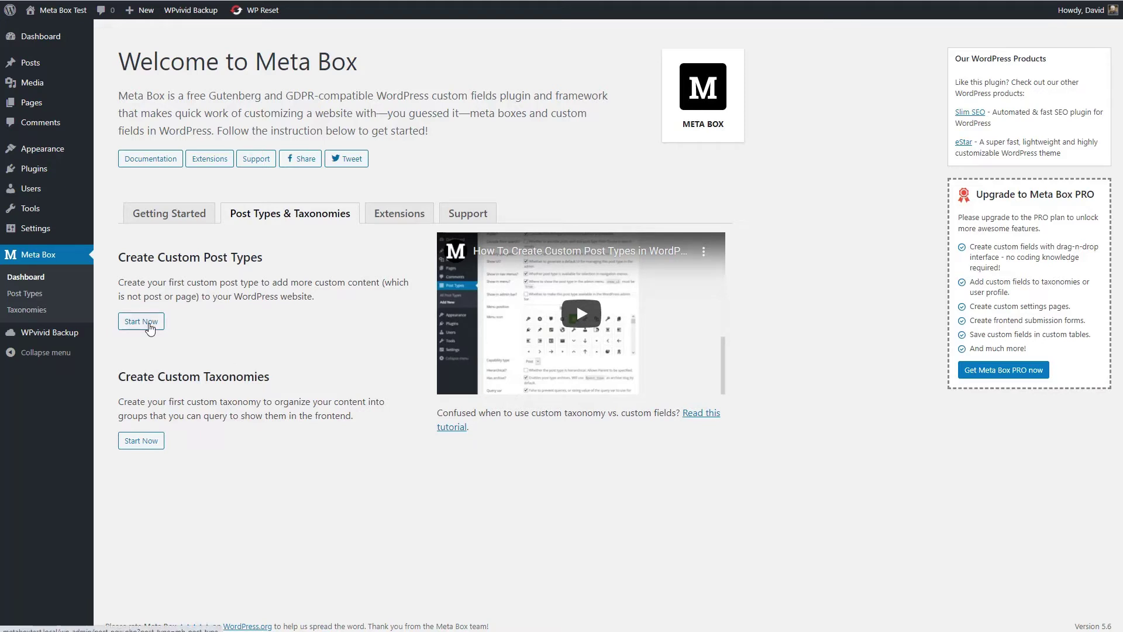
click(150, 326)
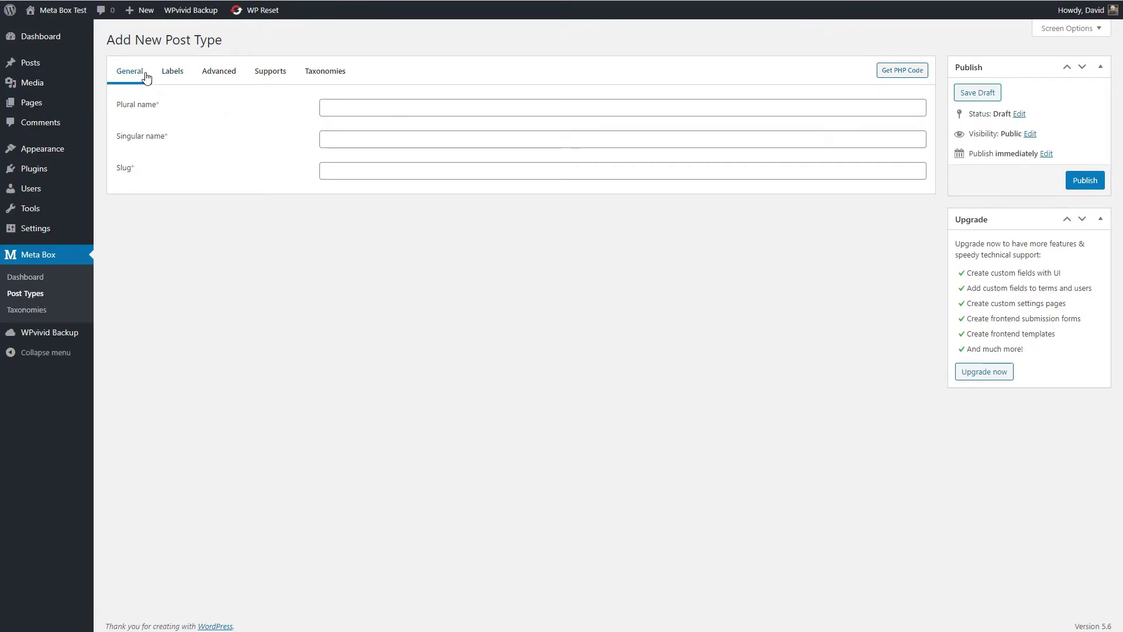
Name the post type "Books" in the plural and "Book" in the singular, and check its generated labels.
click(338, 108)
text(Books)
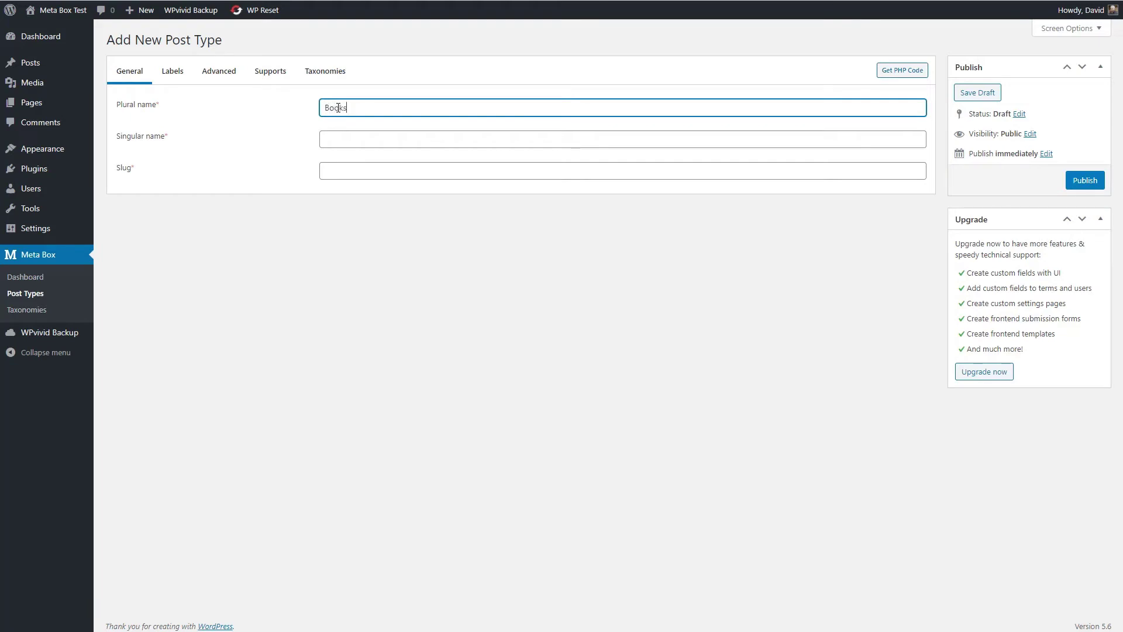
key(Tab)
text(Bo)
click(173, 70)
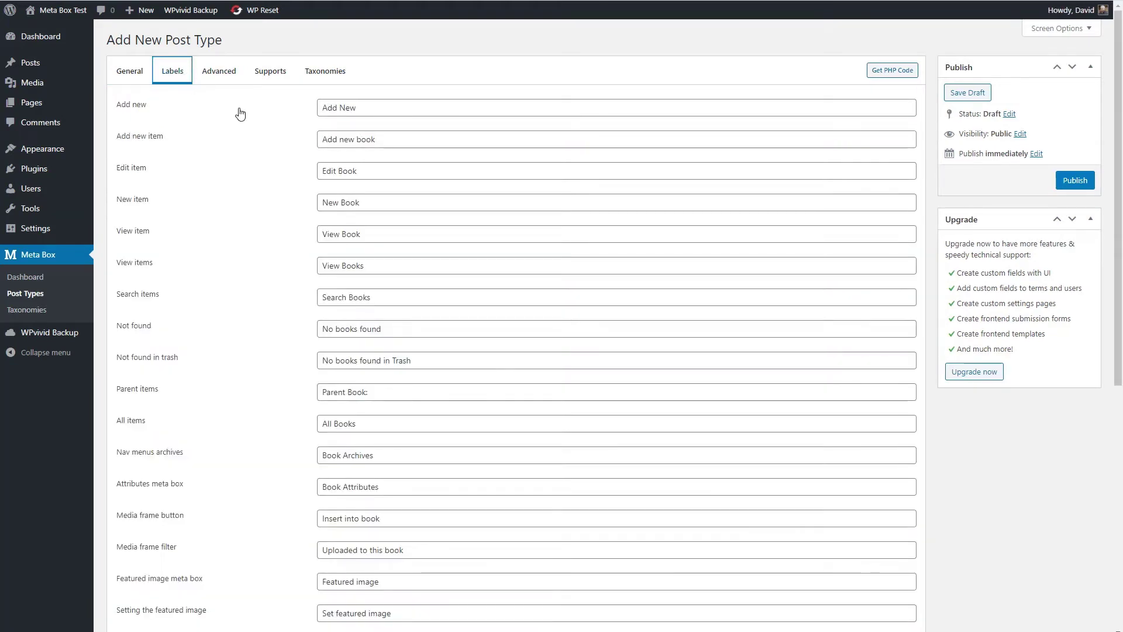
scroll(237, 124, down, 7)
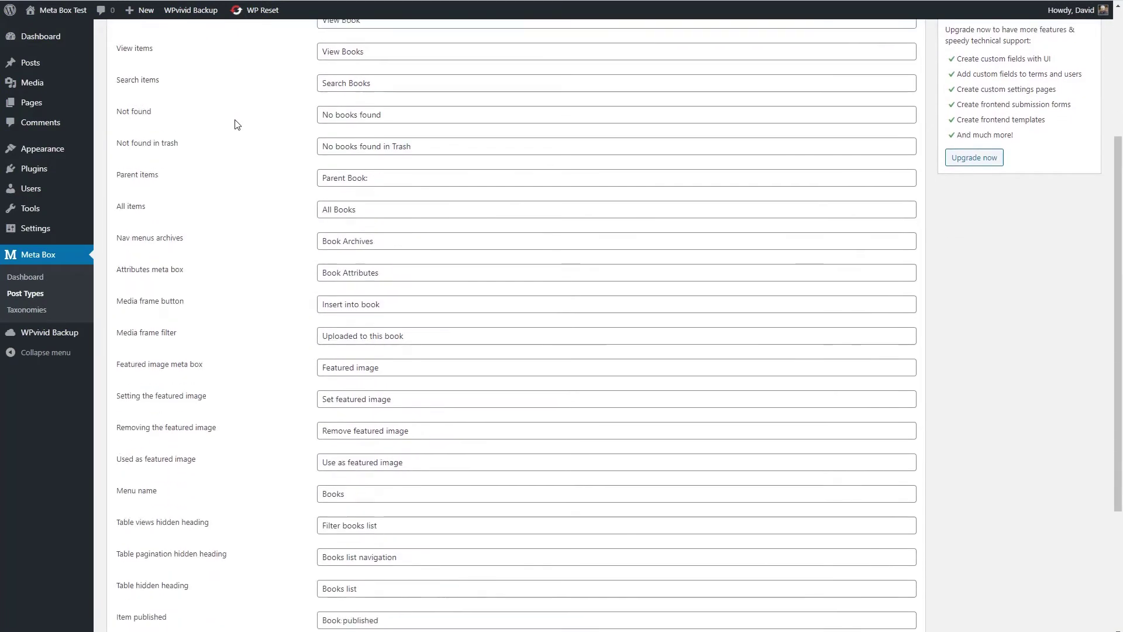
scroll(237, 125, up, 7)
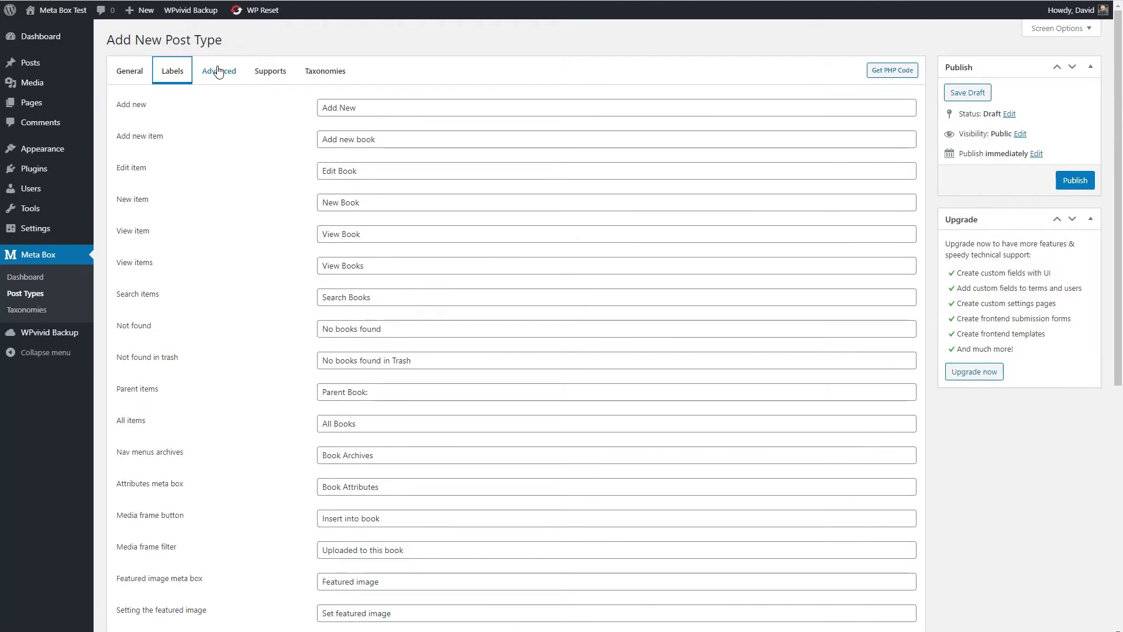
Describe the Books post type as "A post type for book reviews" and check its options for showing in the admin menu.
click(217, 72)
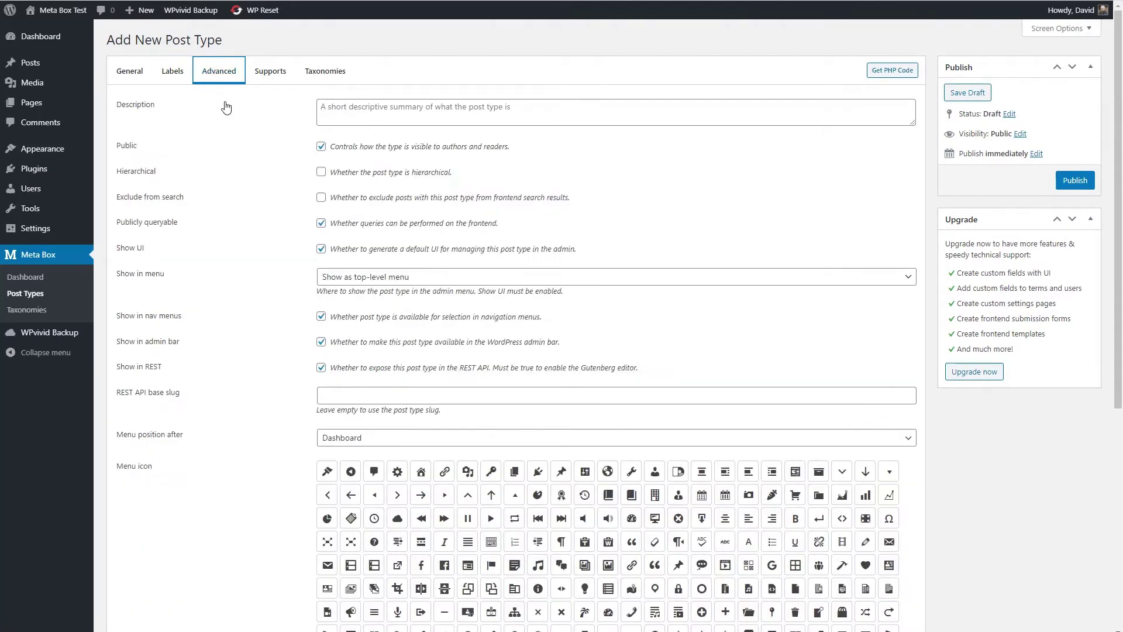
click(339, 109)
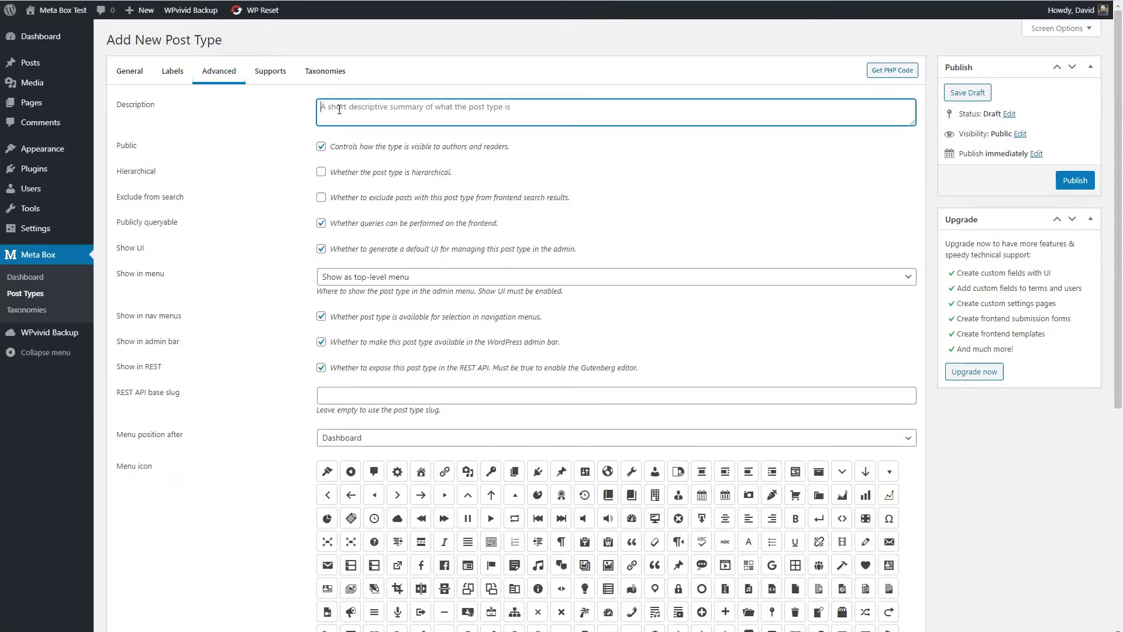
text(A post type for book reviews)
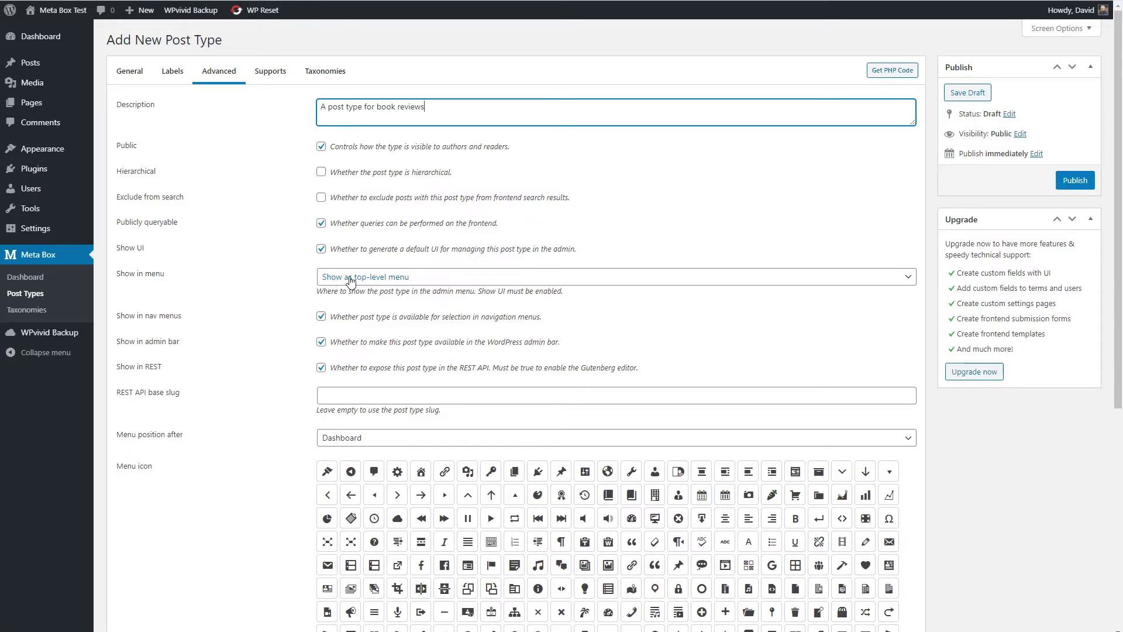
click(423, 277)
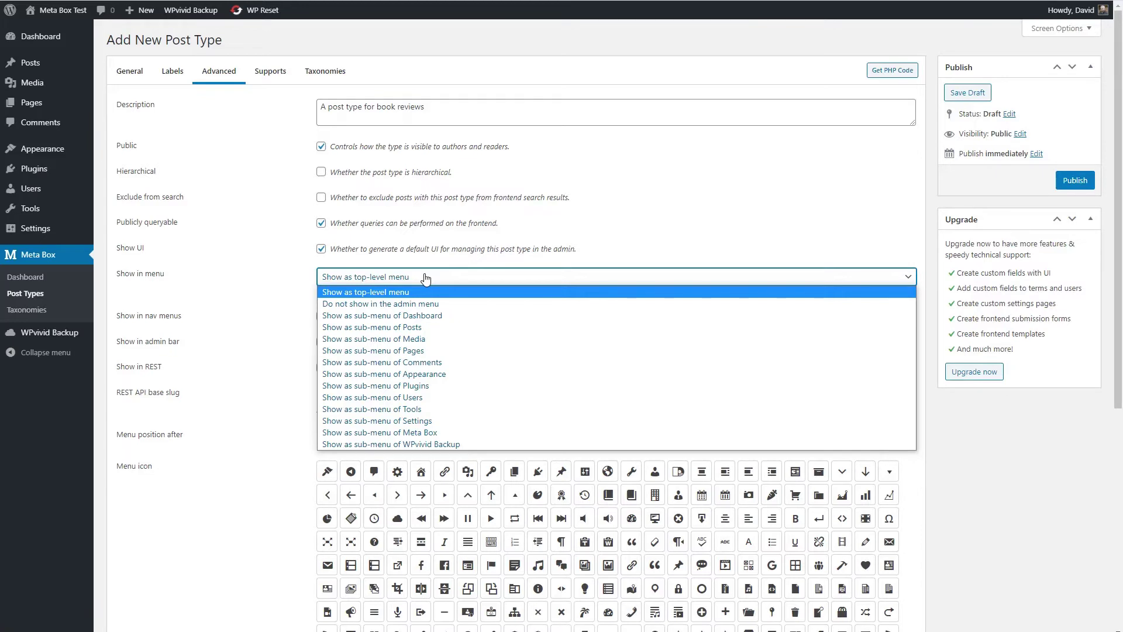
click(281, 263)
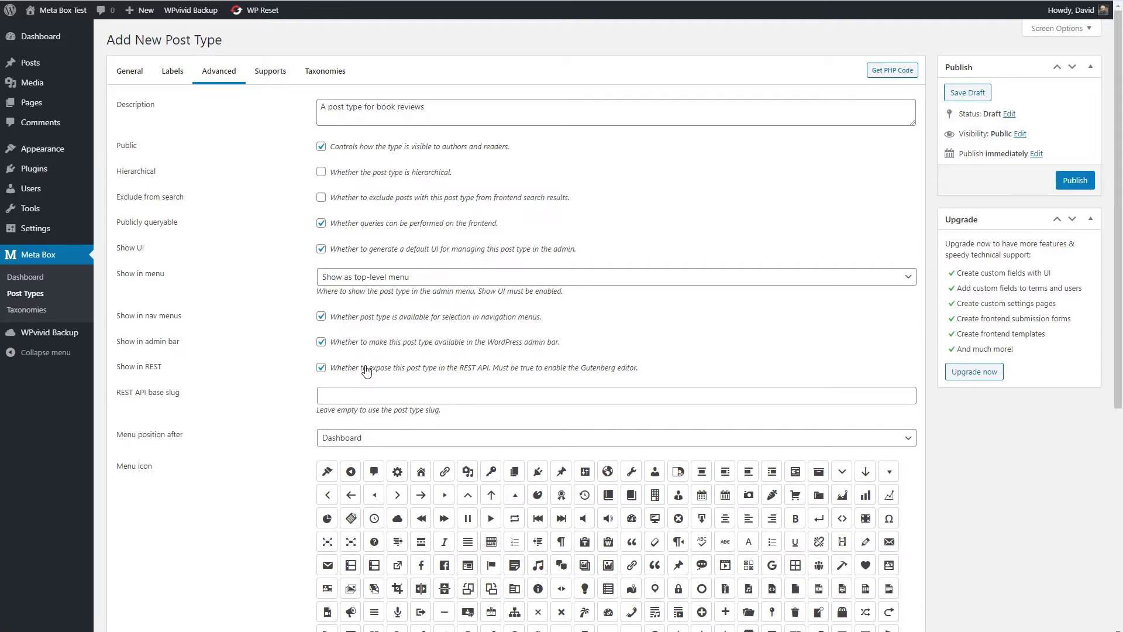
Position the Books menu after Comments, give it the book icon, and review the remaining advanced settings.
scroll(366, 370, down, 2)
click(184, 325)
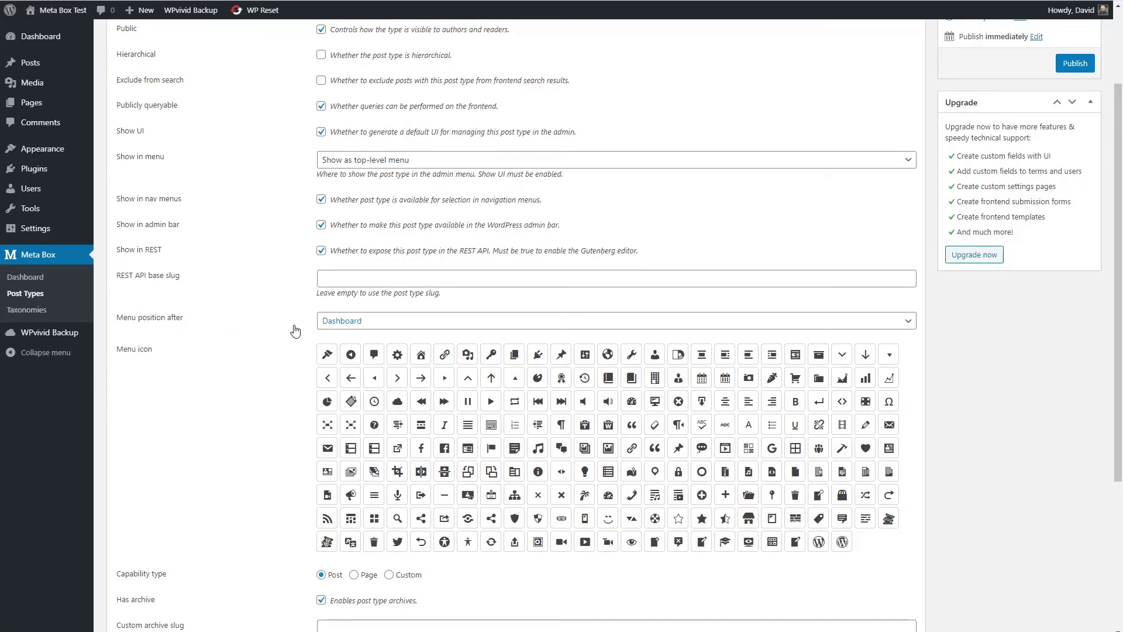
click(364, 322)
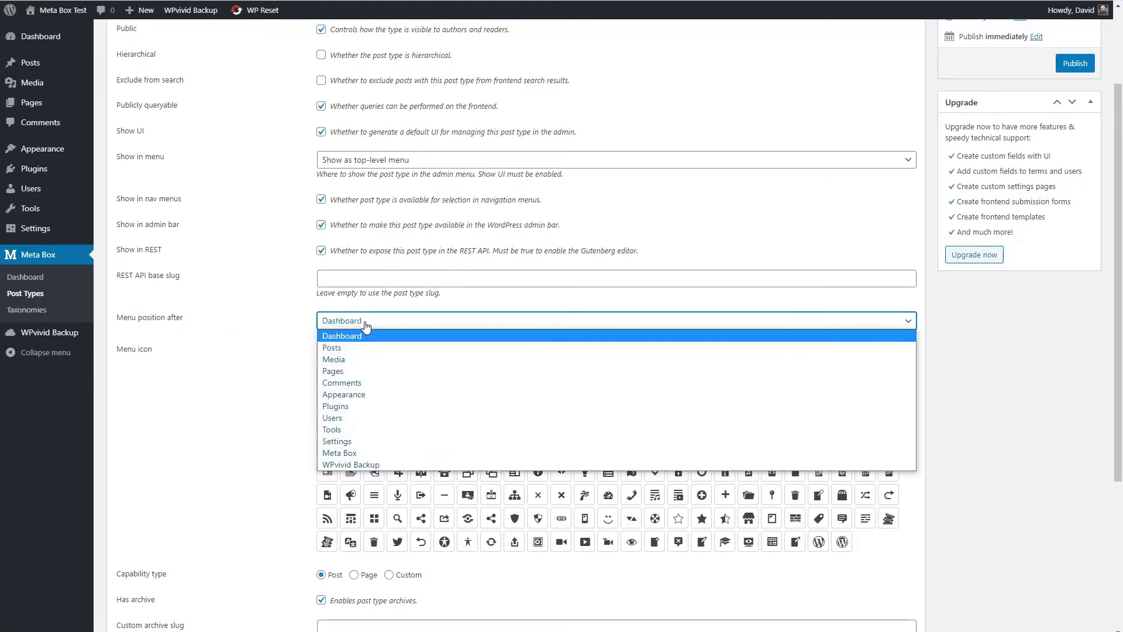
click(342, 382)
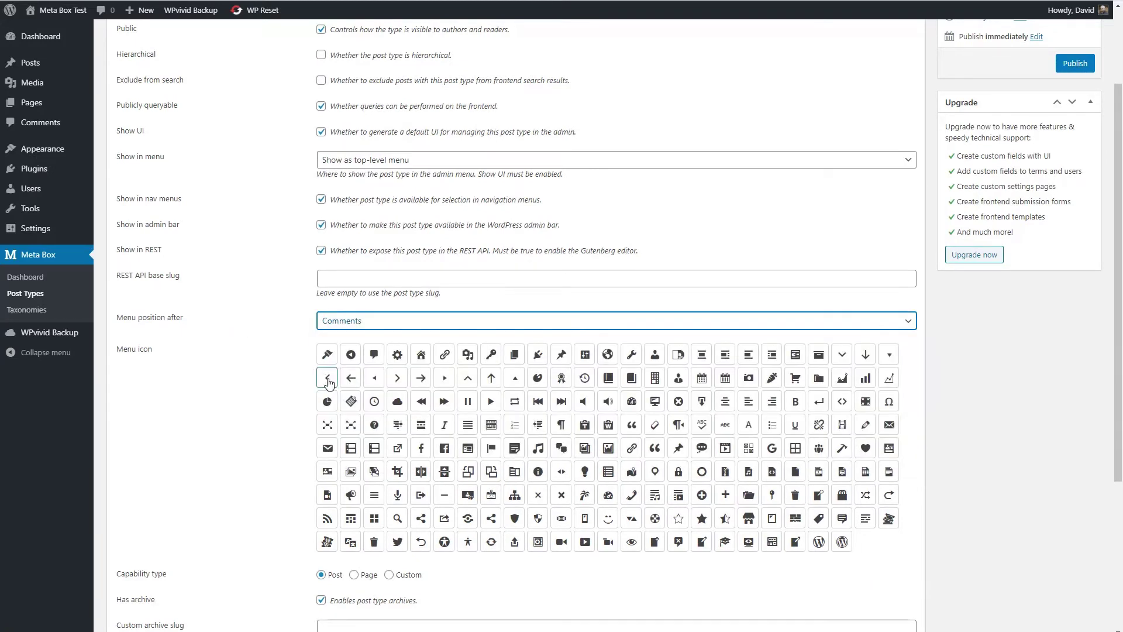
click(608, 380)
scroll(280, 366, down, 4)
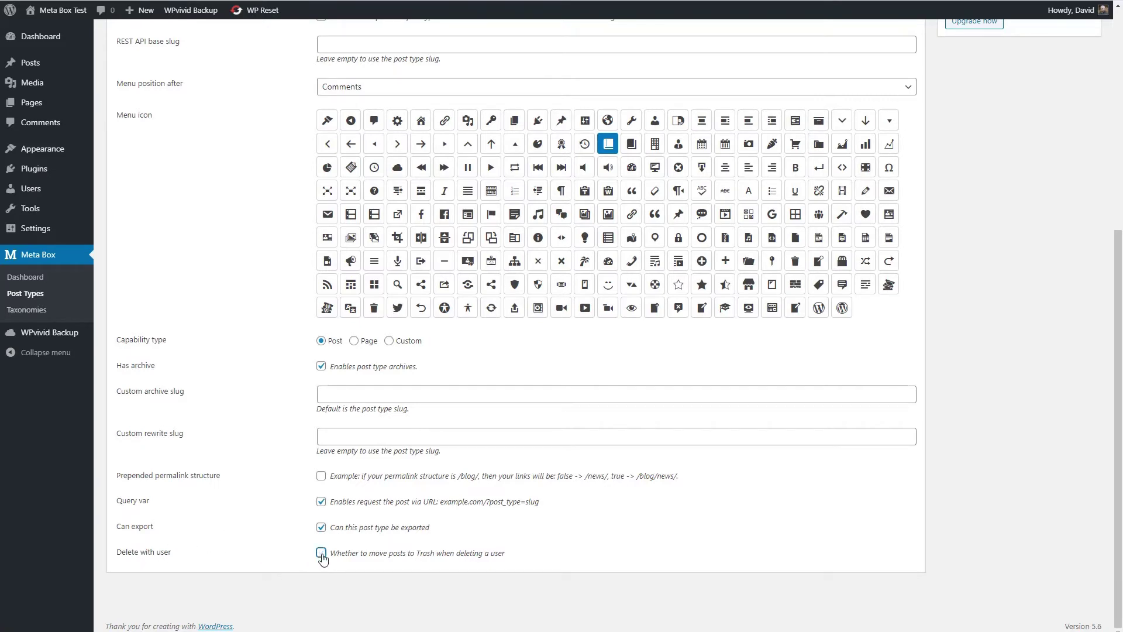
scroll(577, 542, up, 6)
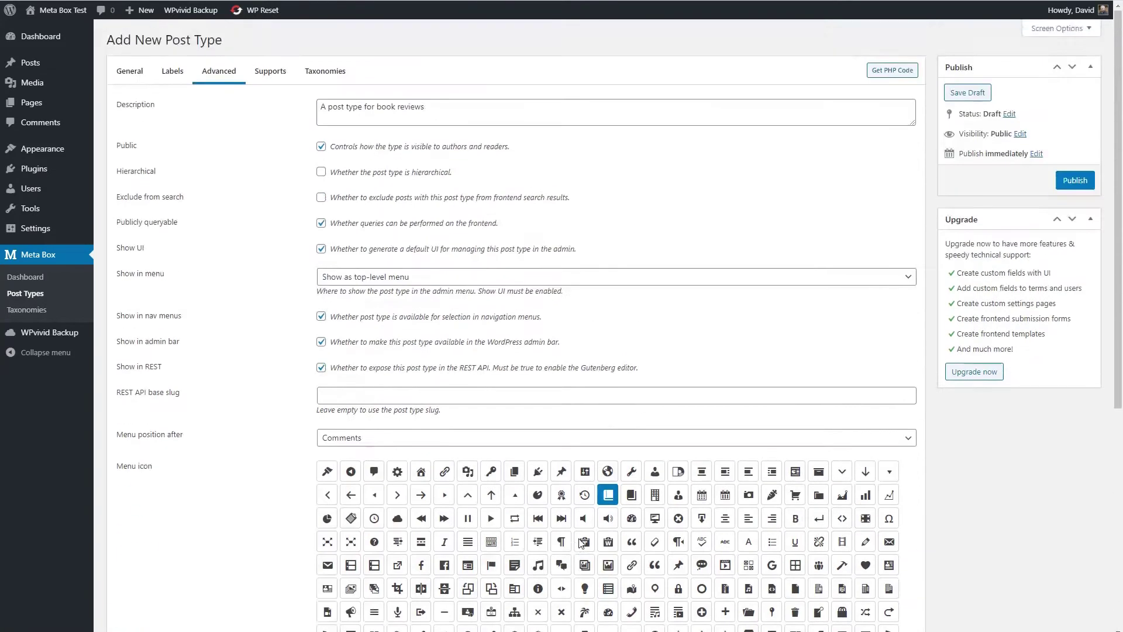
Add Excerpt, Author and Revisions to the core features that the Books post type supports.
click(277, 78)
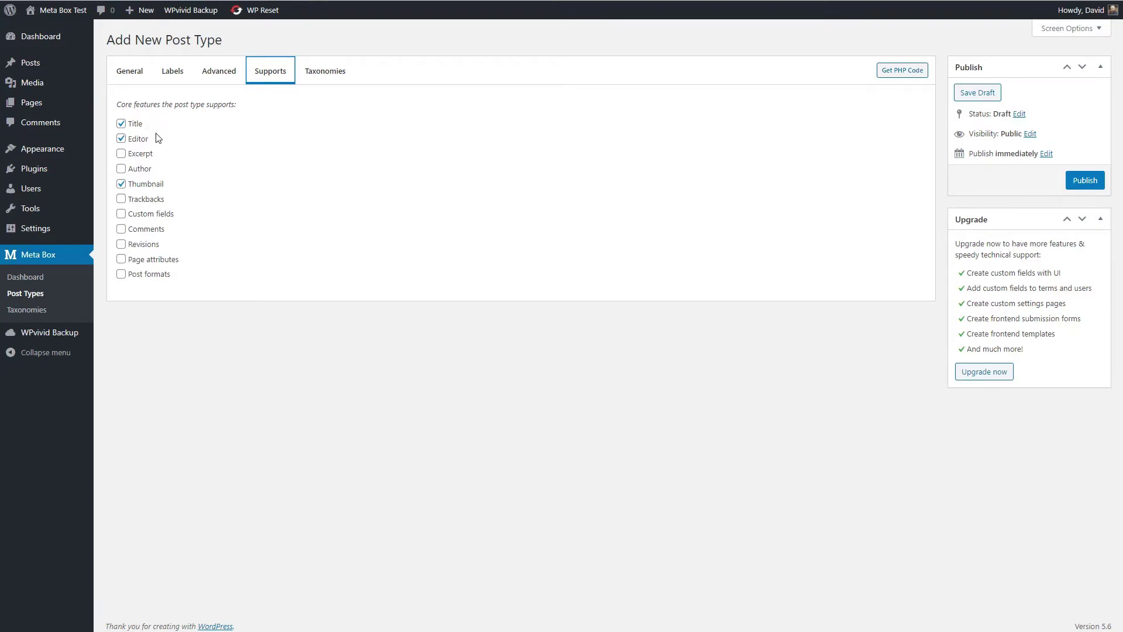
click(121, 154)
click(121, 169)
click(121, 245)
Check the available taxonomies and the generated PHP code, and publish the Books post type.
click(332, 75)
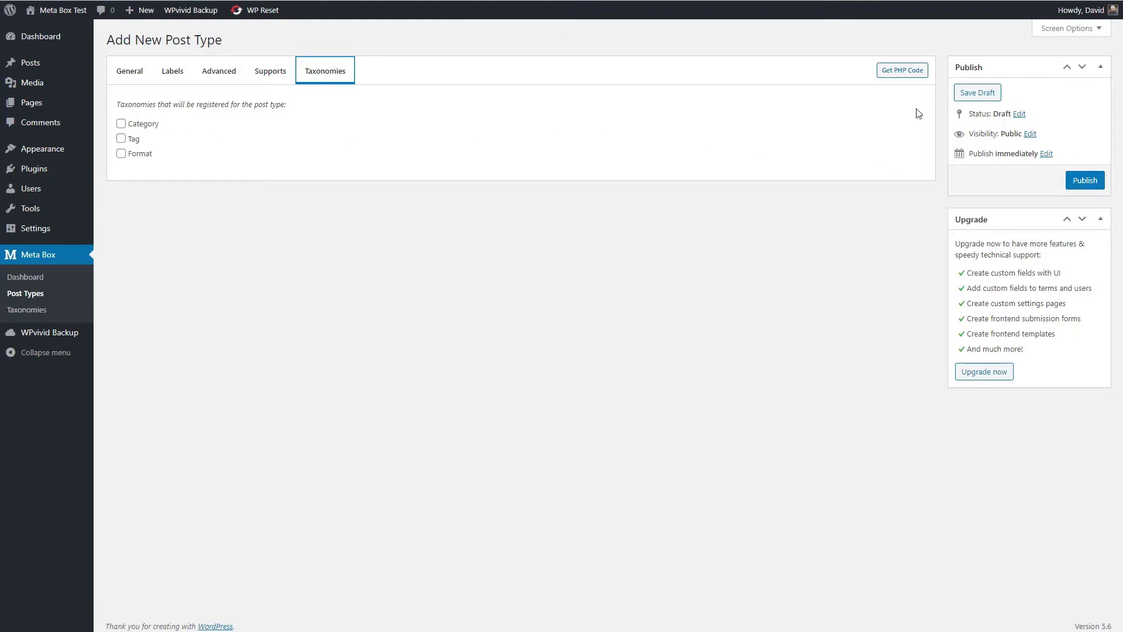
click(901, 71)
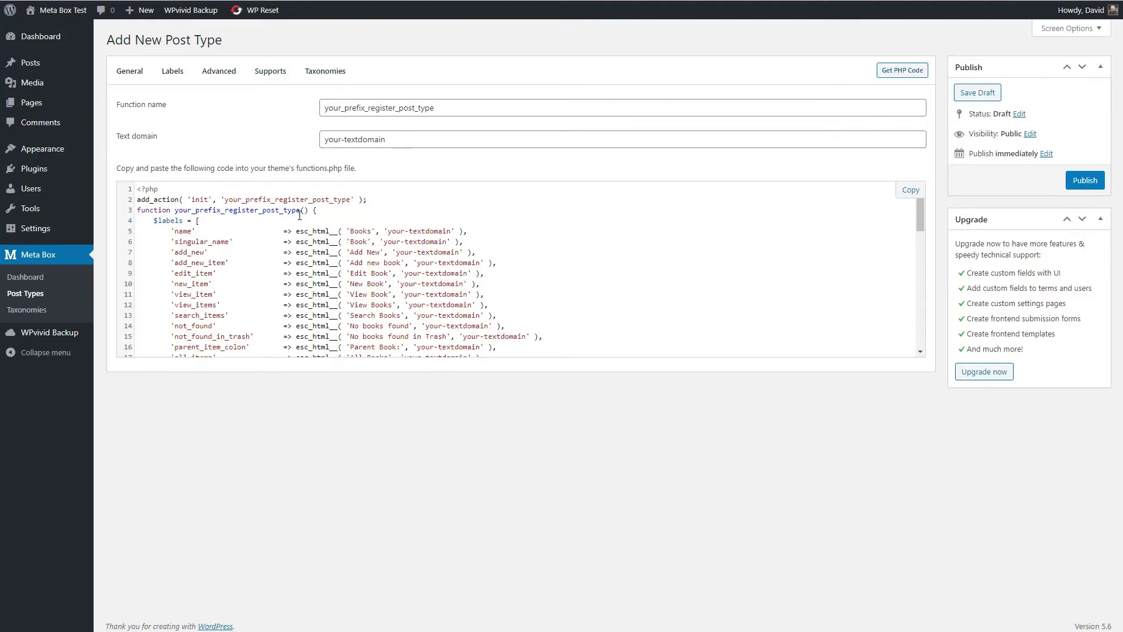
click(1083, 180)
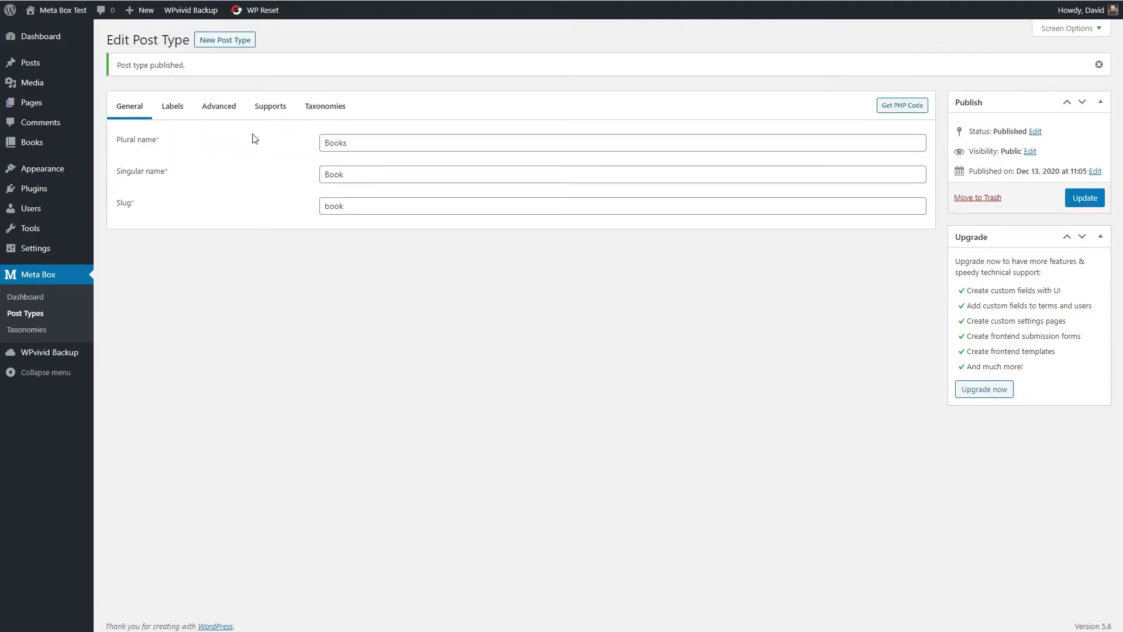
mouse_move(23, 146)
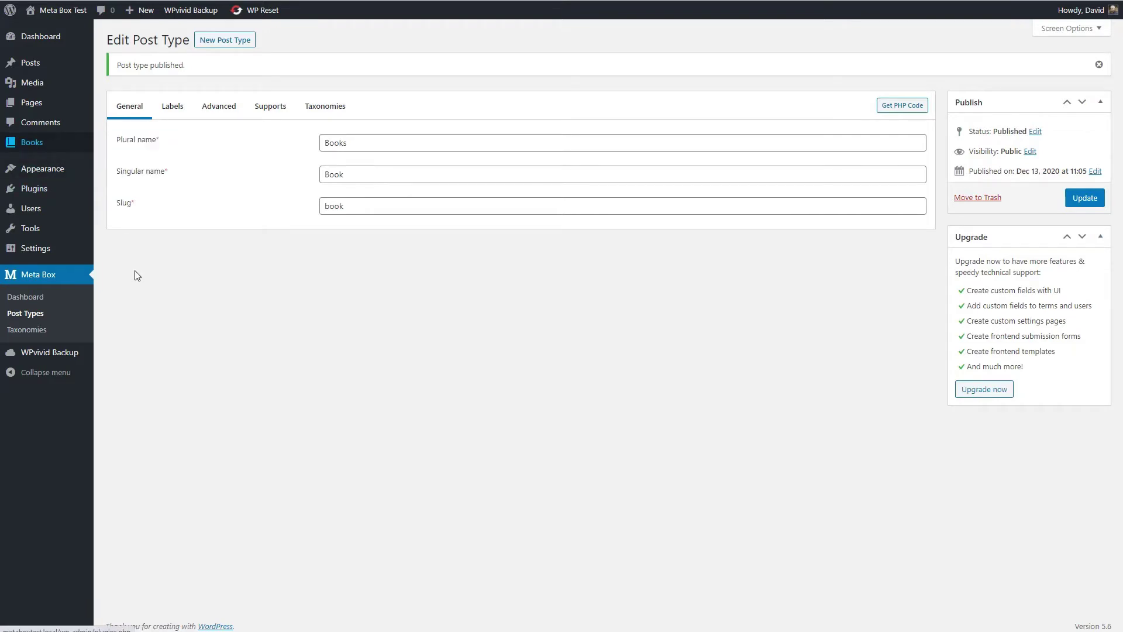
Start creating a new custom taxonomy from the Meta Box dashboard.
click(25, 296)
click(326, 222)
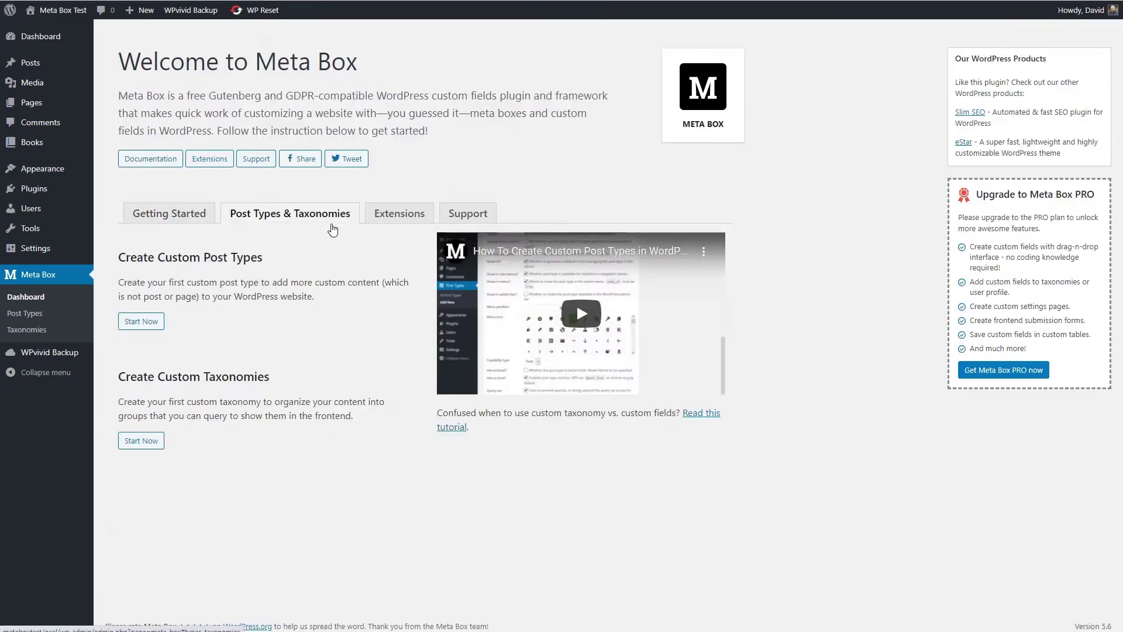
click(142, 440)
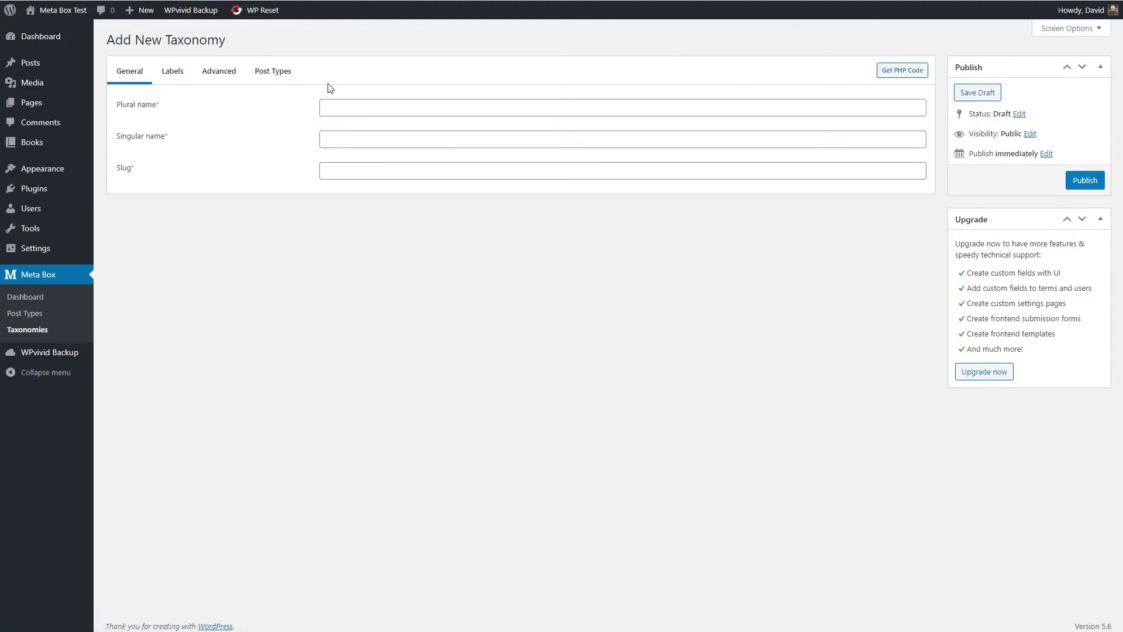
Name the taxonomy "Genres" in the plural and "Genre" in the singular, and check its generated labels.
click(343, 107)
text(Genres)
key(Tab)
text(Genre)
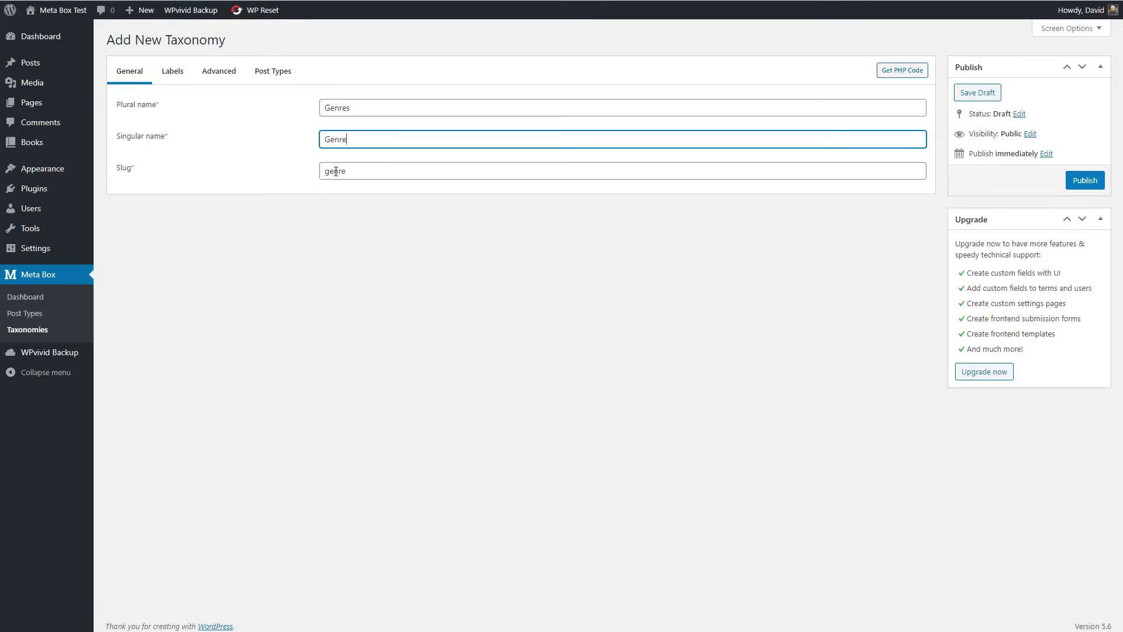
click(174, 72)
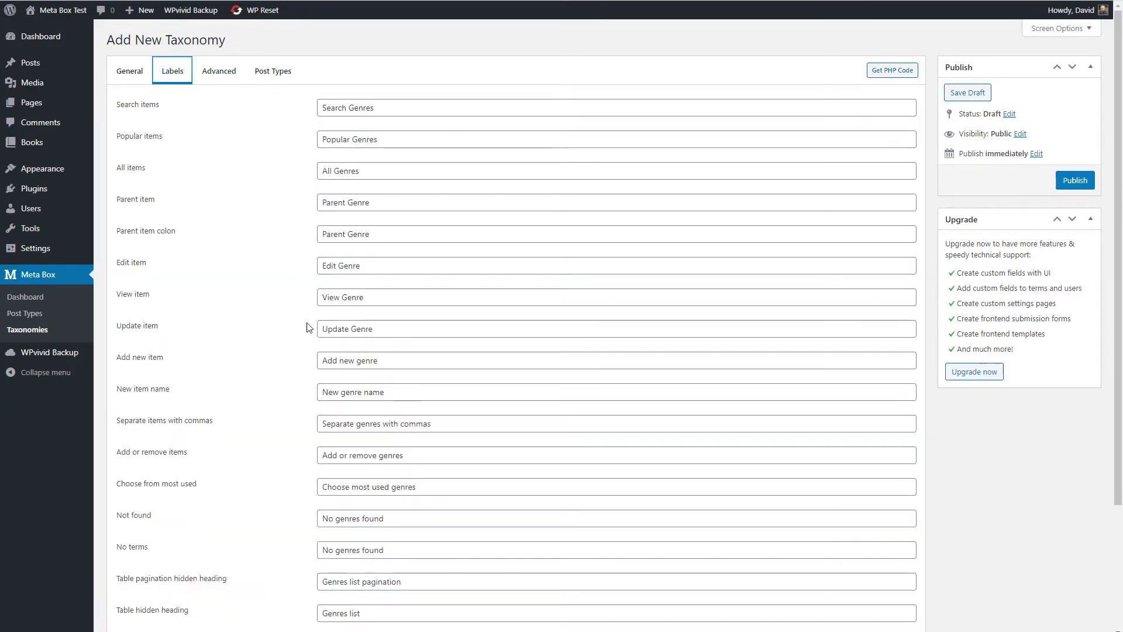
Describe the taxonomy as "Taxonomy for books" and enable its admin column on the post type listing screens.
click(228, 75)
click(338, 107)
text(Taxonomy for books)
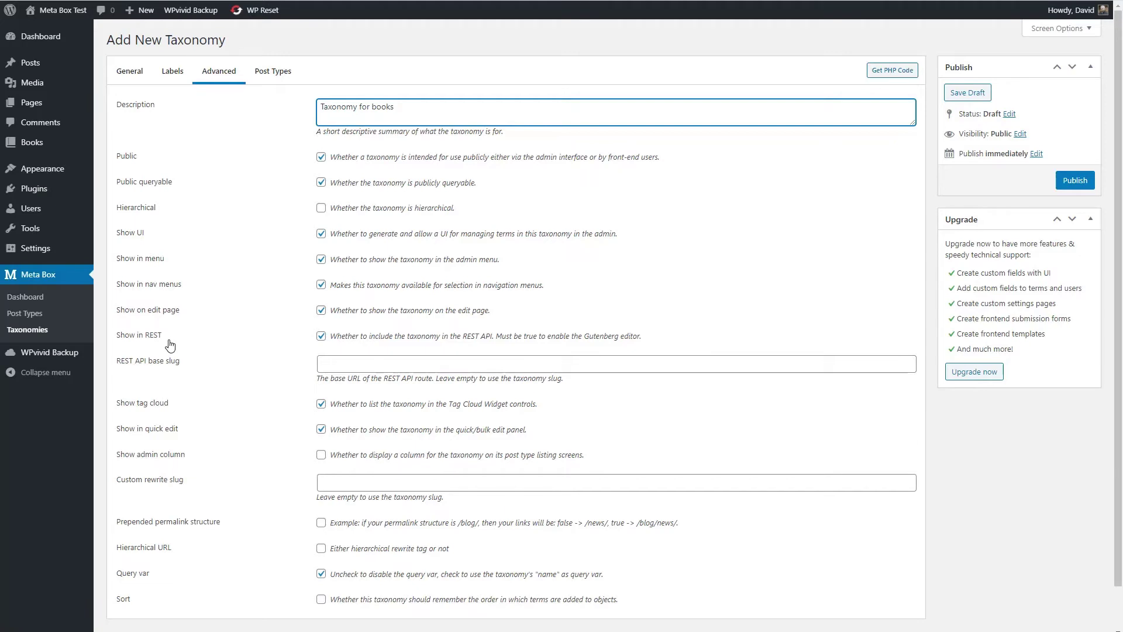
scroll(198, 334, down, 1)
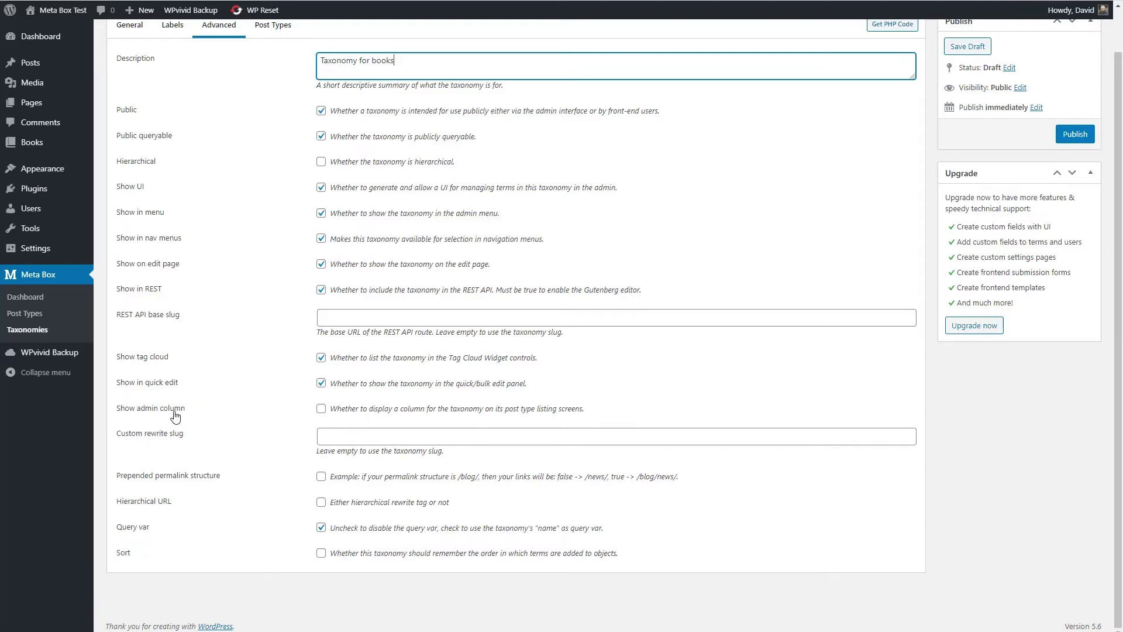
click(323, 410)
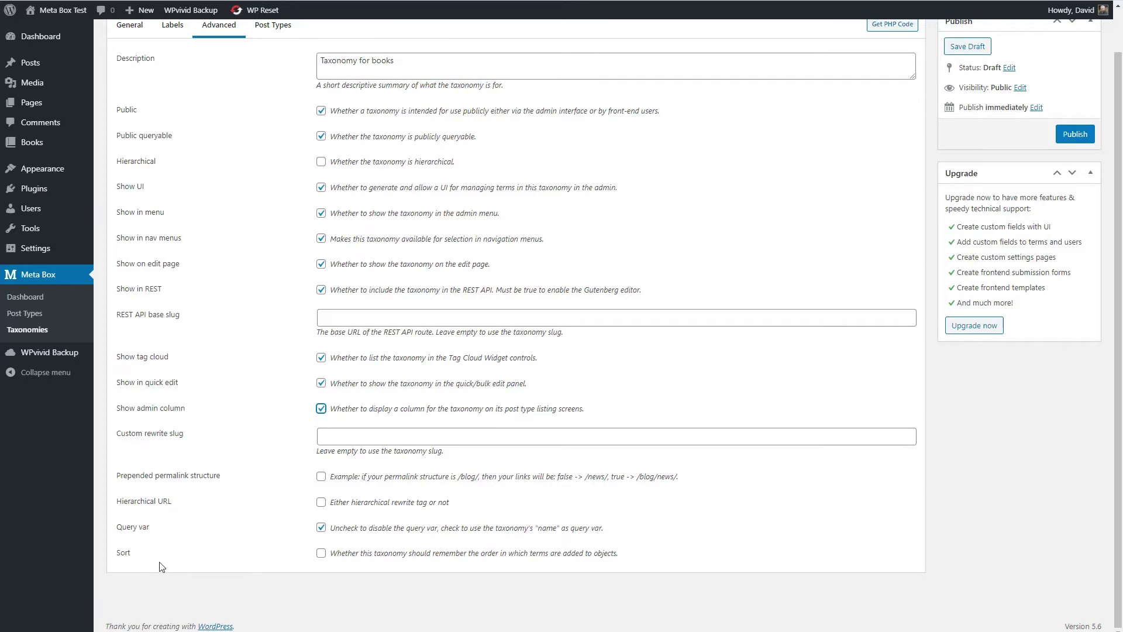
scroll(723, 147, up, 1)
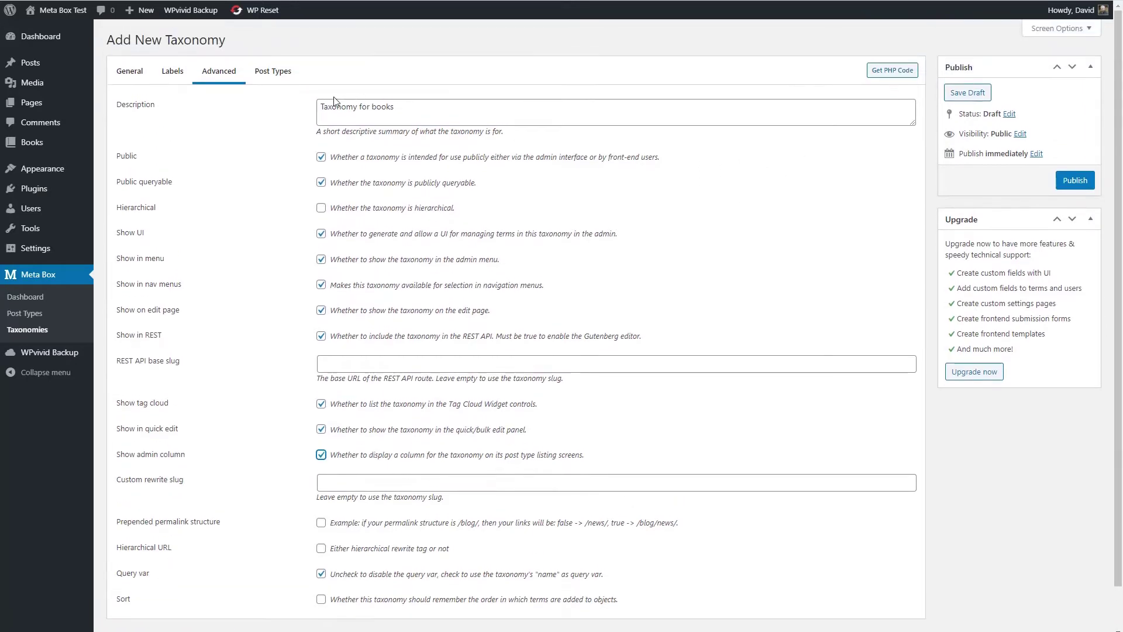
Assign the Genres taxonomy to the Book post type instead of Post, and publish it.
click(274, 73)
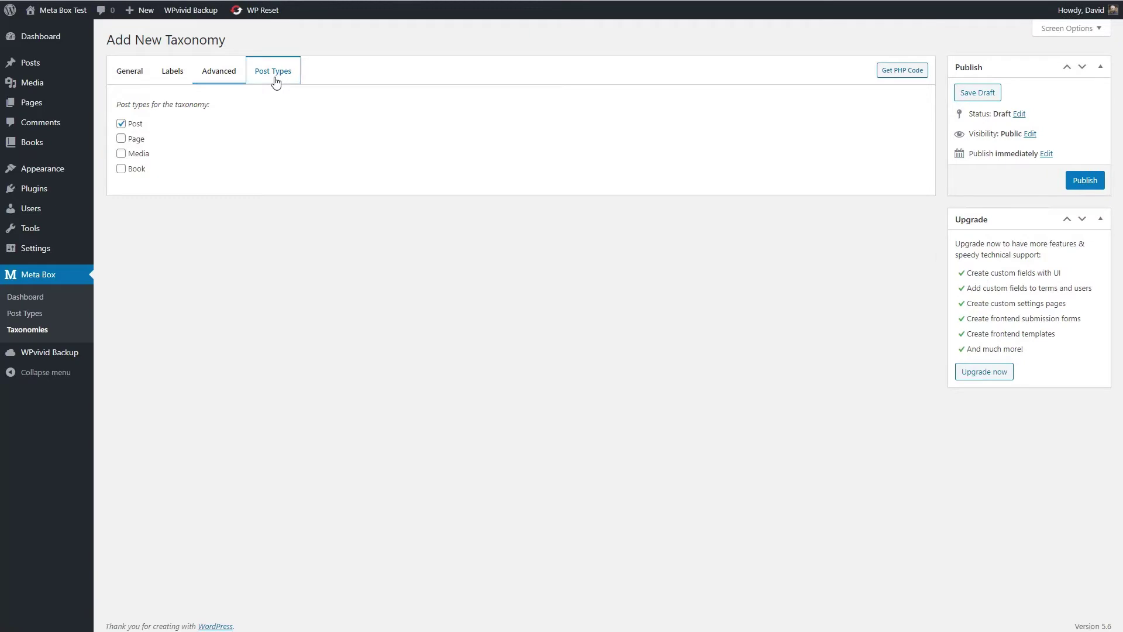
click(122, 124)
click(122, 170)
click(1081, 181)
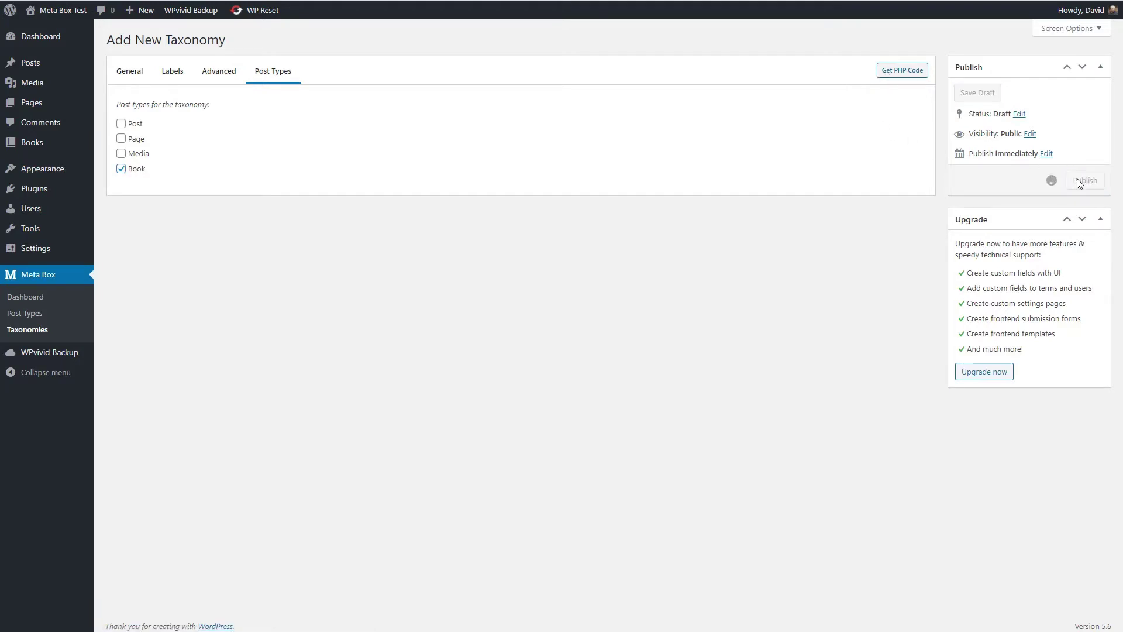
Open a new Book entry to examine its editor and settings.
mouse_move(23, 146)
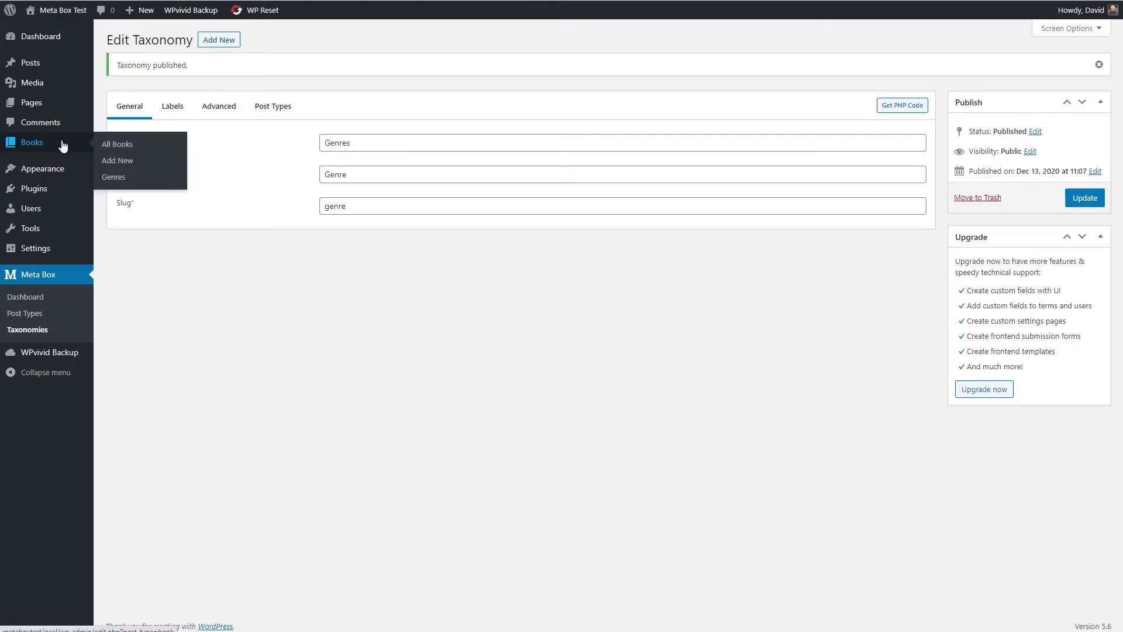
click(119, 161)
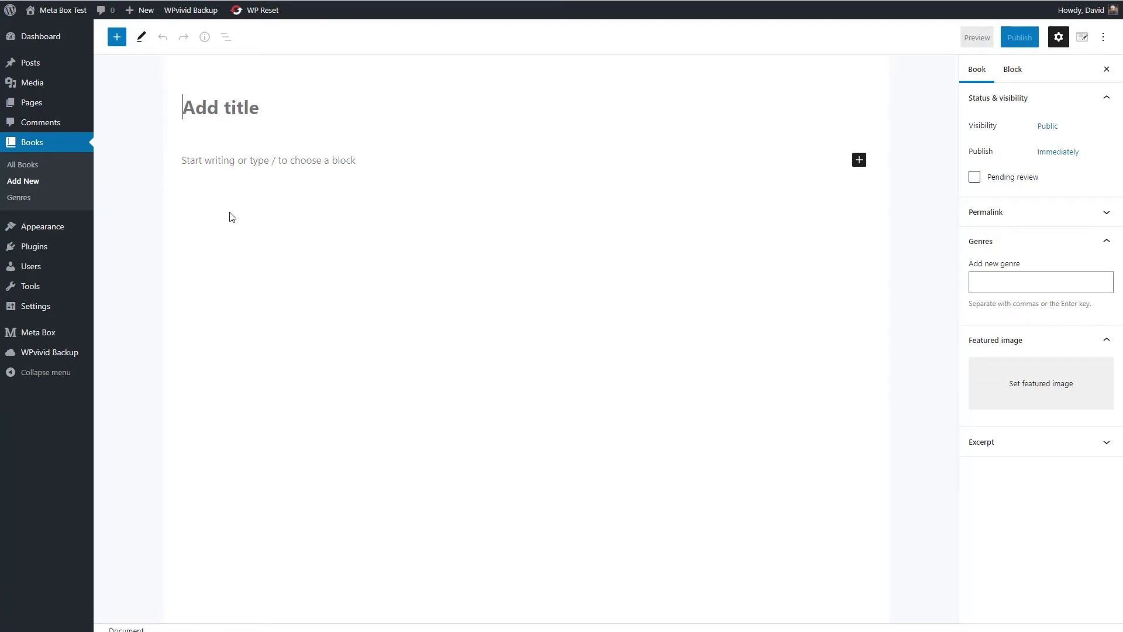
Go from the Meta Box dashboard to the Online Generator and look through its Basic, Advanced, WordPress, Upload and Layout field types.
click(43, 333)
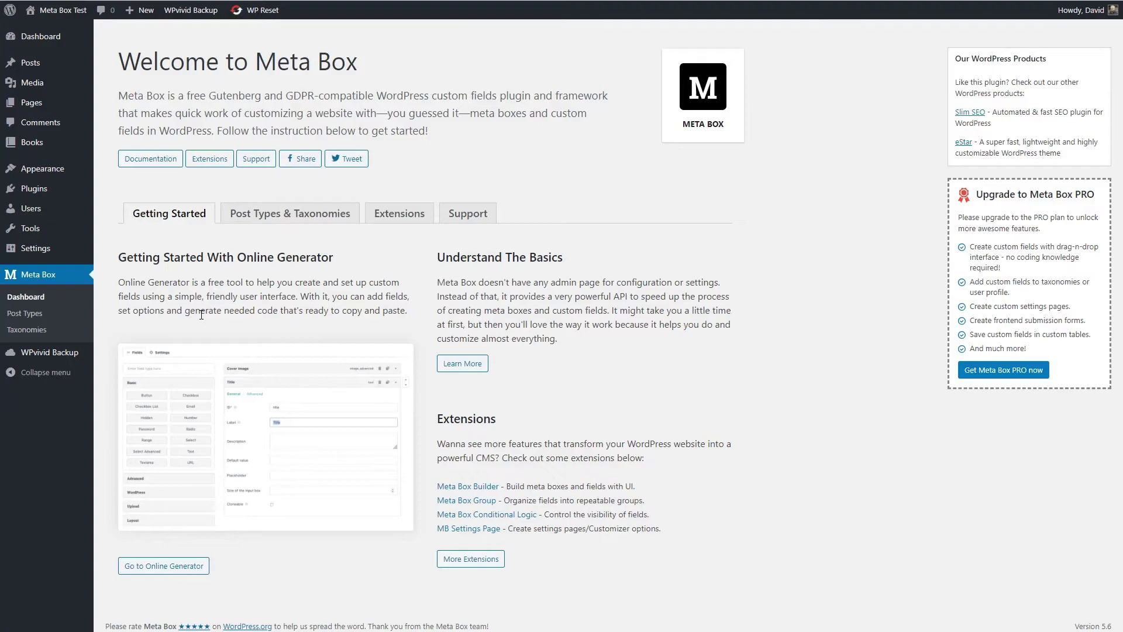
click(163, 571)
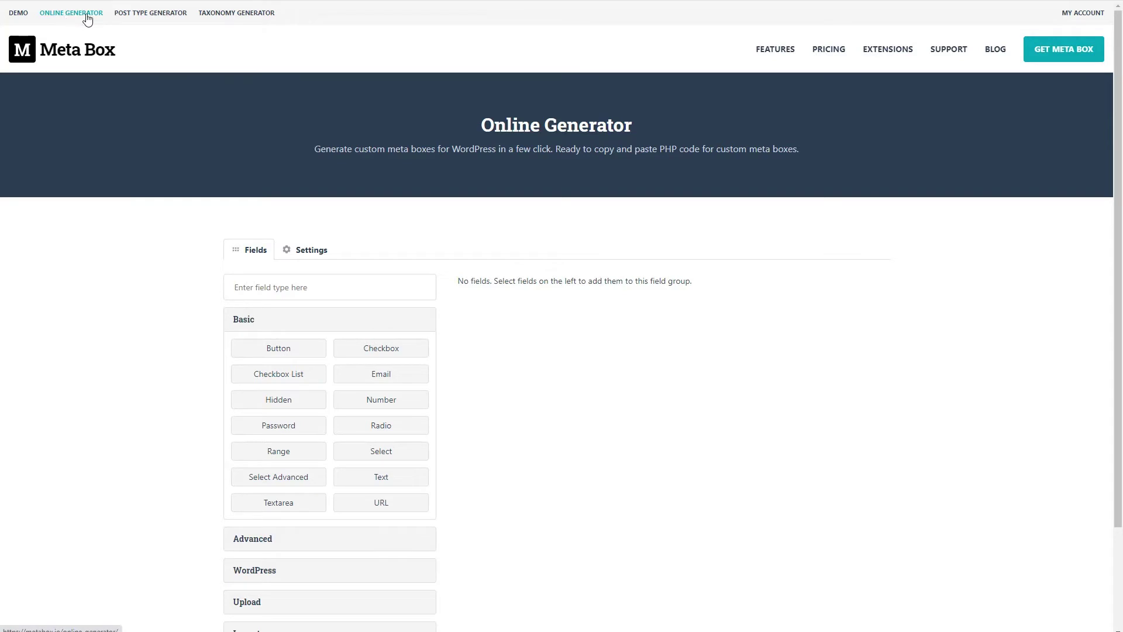
scroll(95, 150, down, 2)
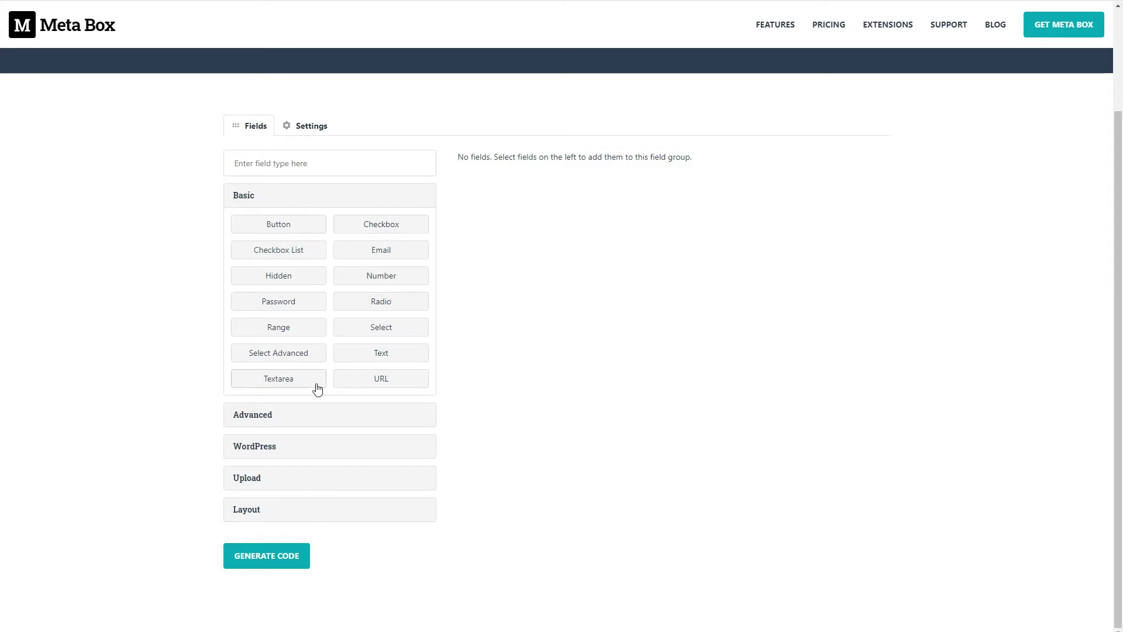
click(294, 425)
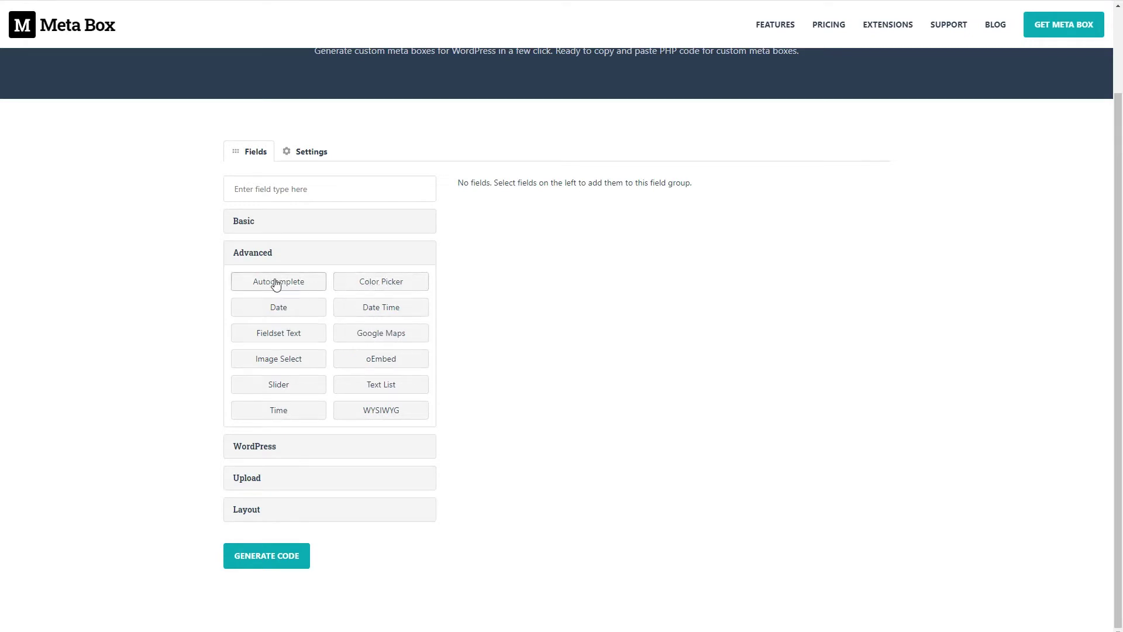
click(263, 448)
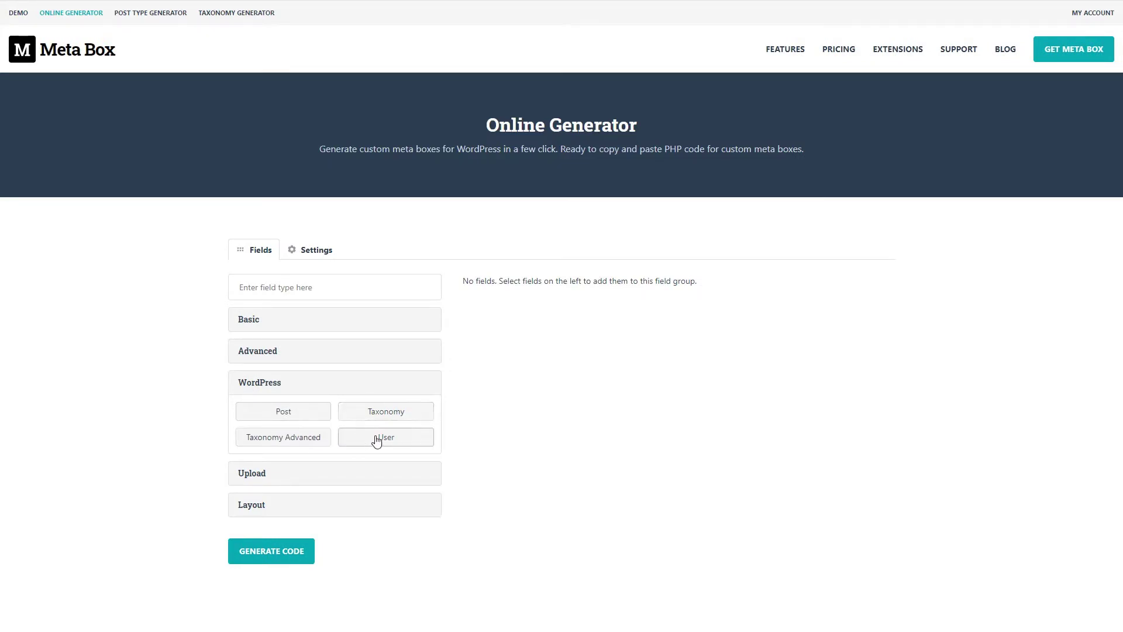
click(326, 483)
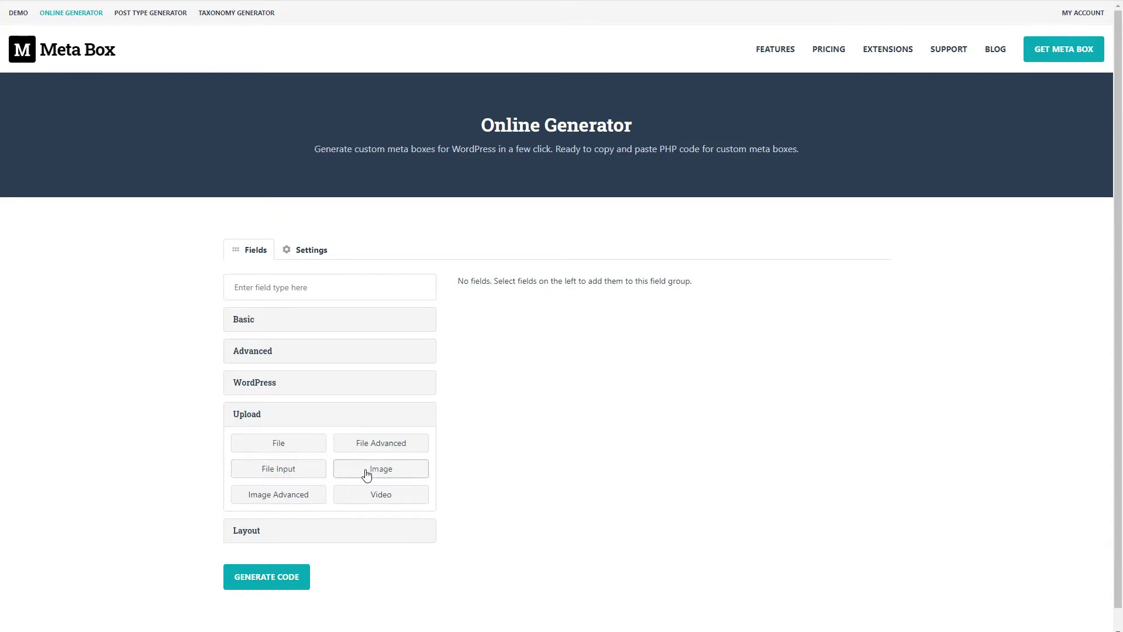
click(314, 530)
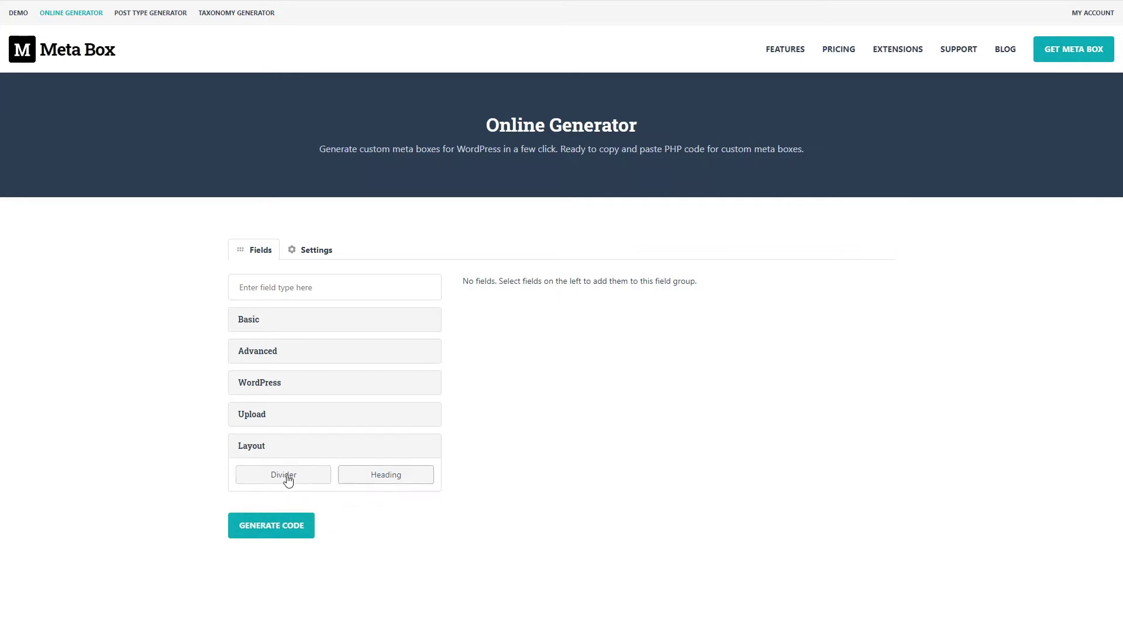
click(316, 328)
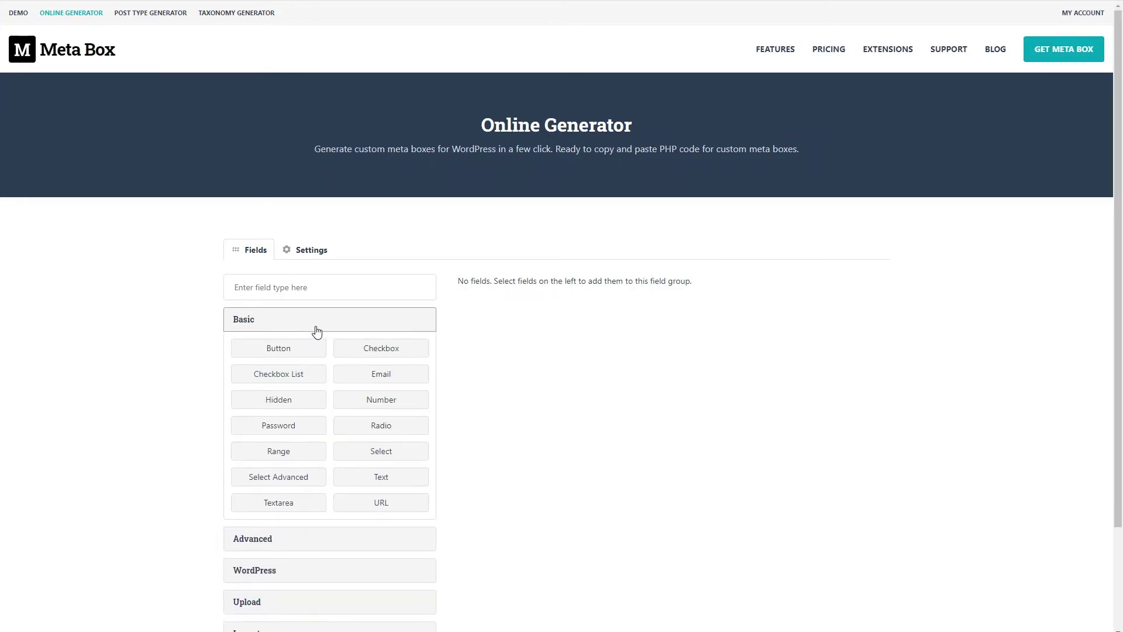
Add a Text field with the ID book_author and the label "Book Author", check its advanced options and collapse it.
click(373, 480)
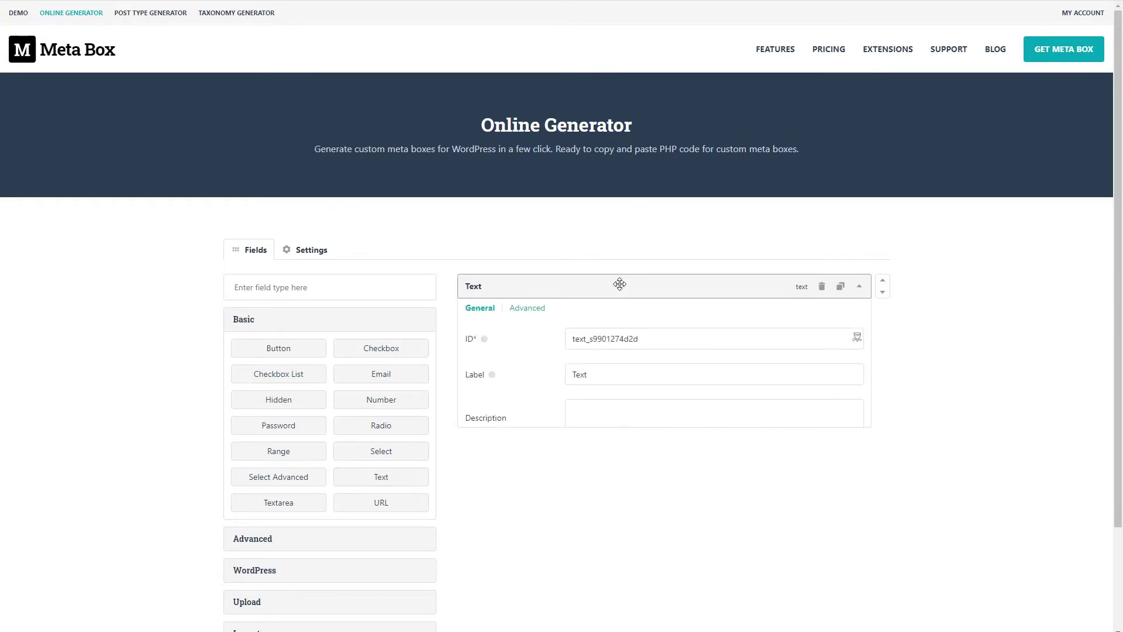
click(619, 282)
scroll(622, 282, down, 1)
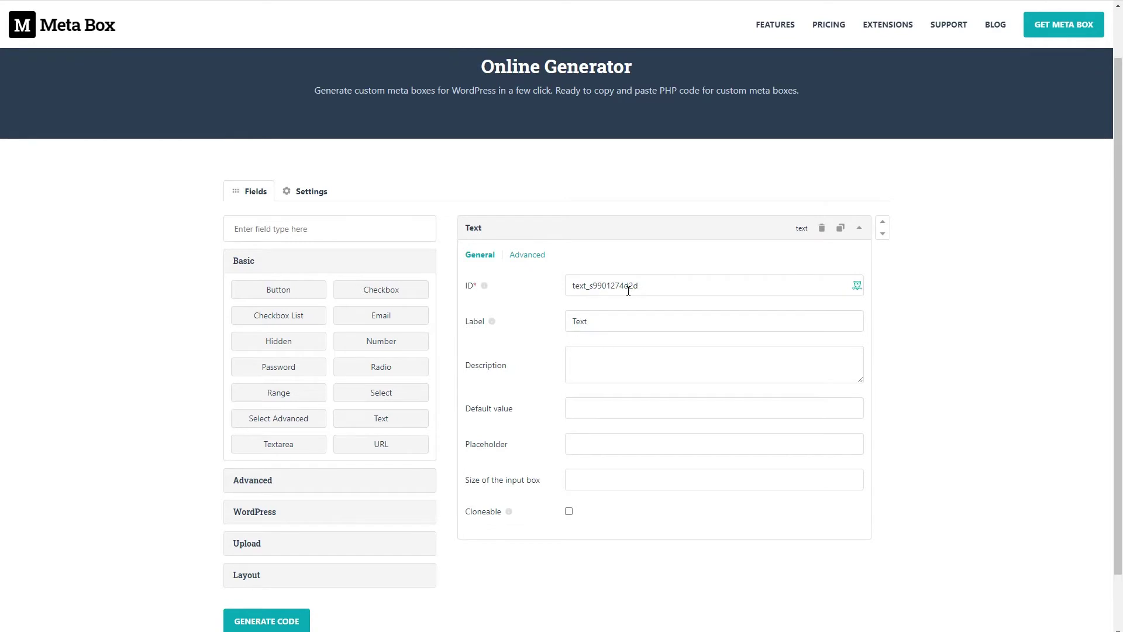
mouse_move(485, 287)
drag(644, 287, 544, 293)
text(book_author)
key(Tab)
text(Book Author)
scroll(533, 328, down, 1)
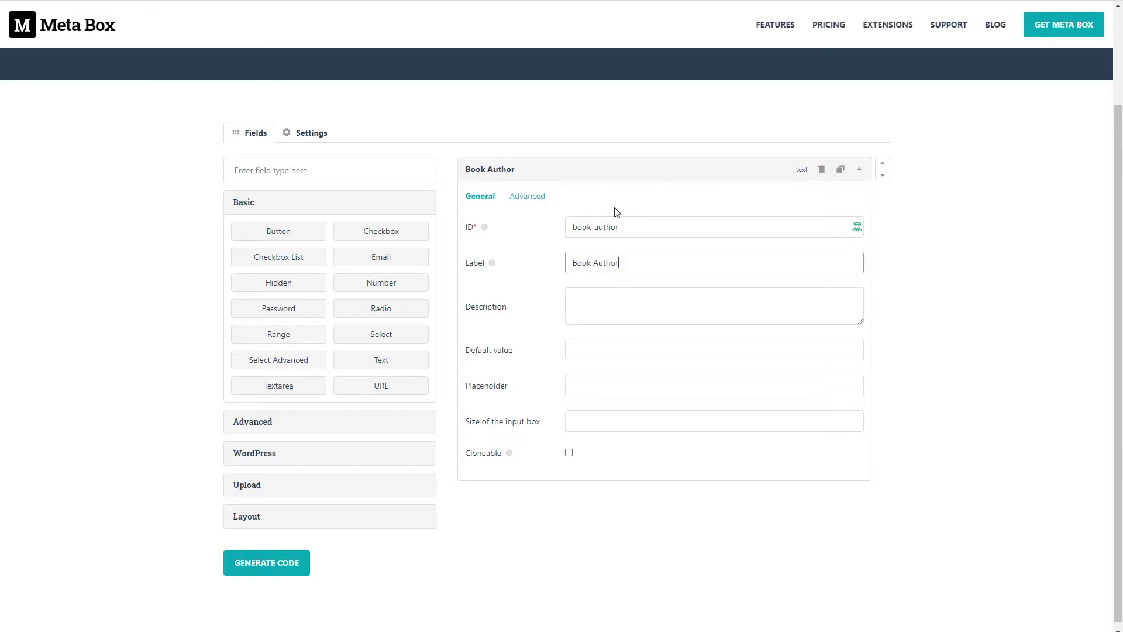
click(525, 199)
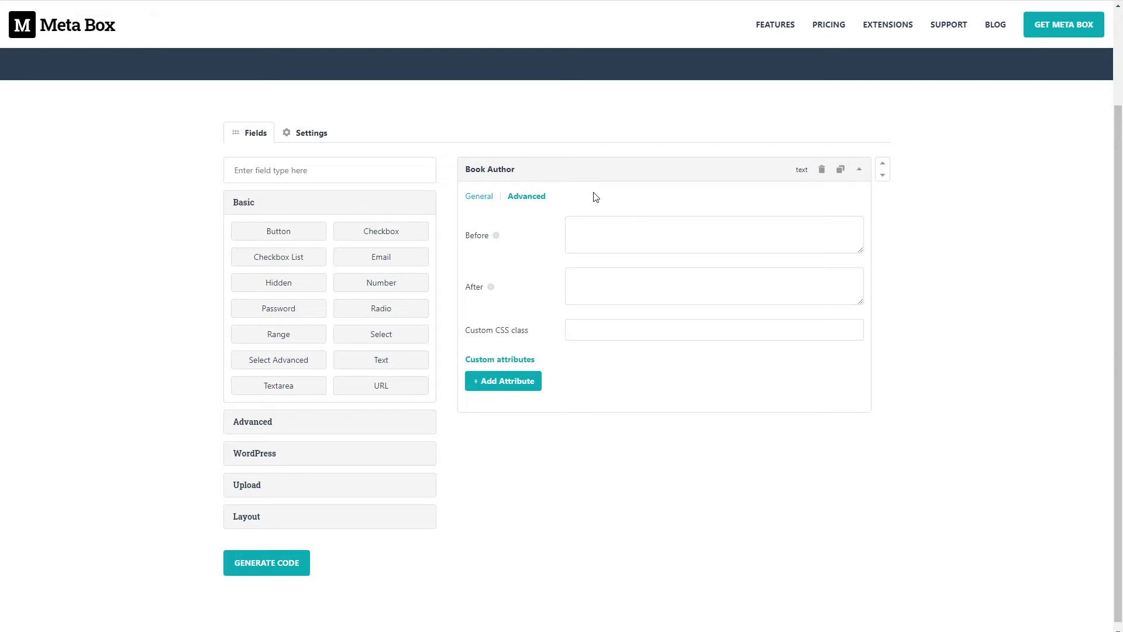
mouse_move(499, 240)
click(500, 179)
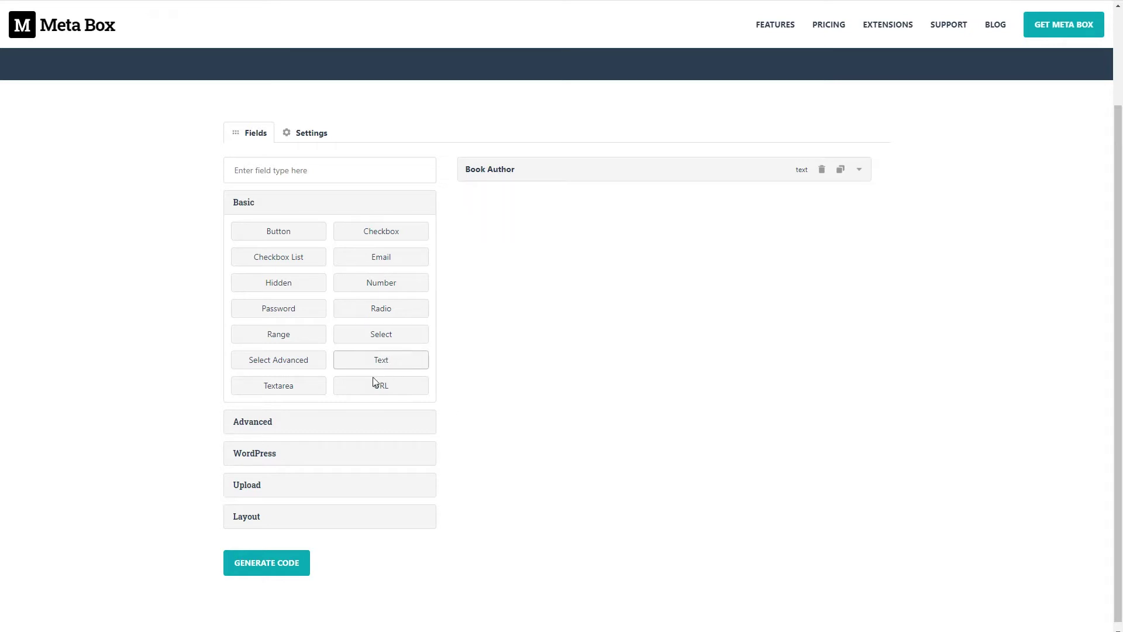
Add an Image field from the Upload types and set its ID to book_author_photo.
click(271, 484)
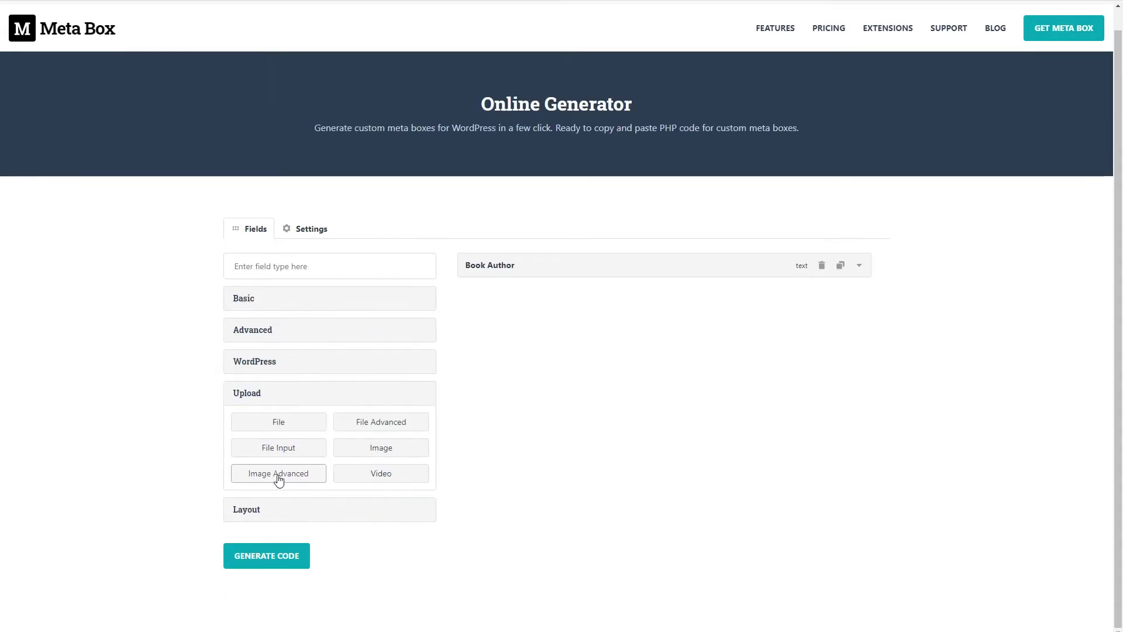
click(369, 452)
click(549, 295)
drag(637, 354, 556, 363)
text(book)
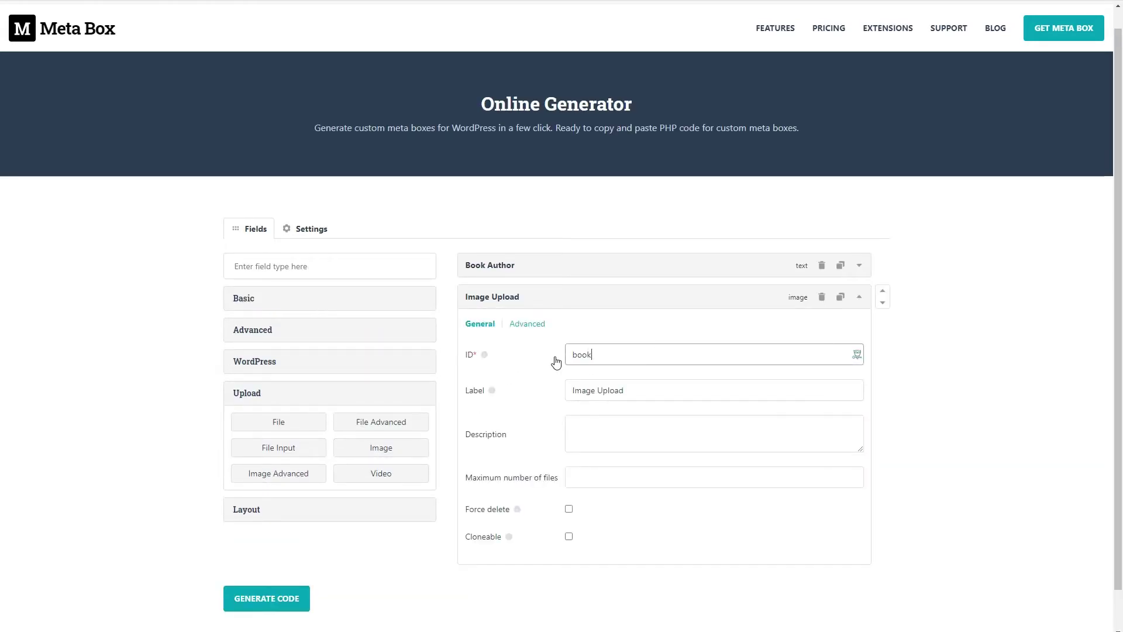
text(_author_pho)
Label the image field "Upload Author Photo".
scroll(553, 365, down, 1)
drag(635, 350, 568, 351)
text(Upload Author PHot)
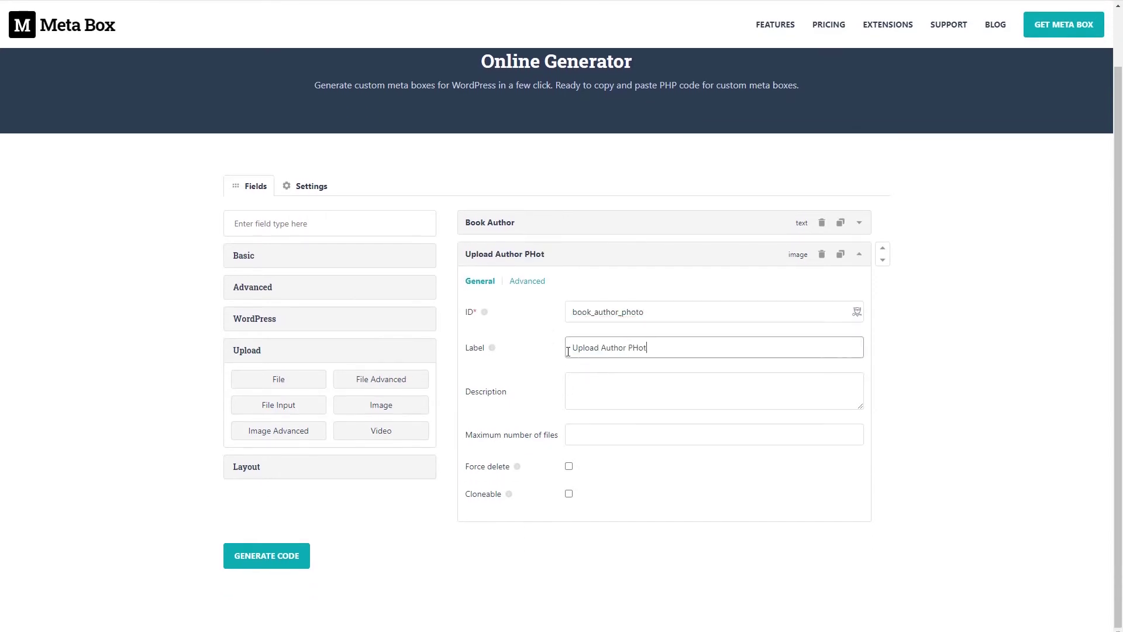
key(BackSpace)
key(BackSpace)
key(BackSpace)
text(hoto)
Limit the author photo field to a maximum of 1 file, check its advanced options and collapse it.
click(587, 436)
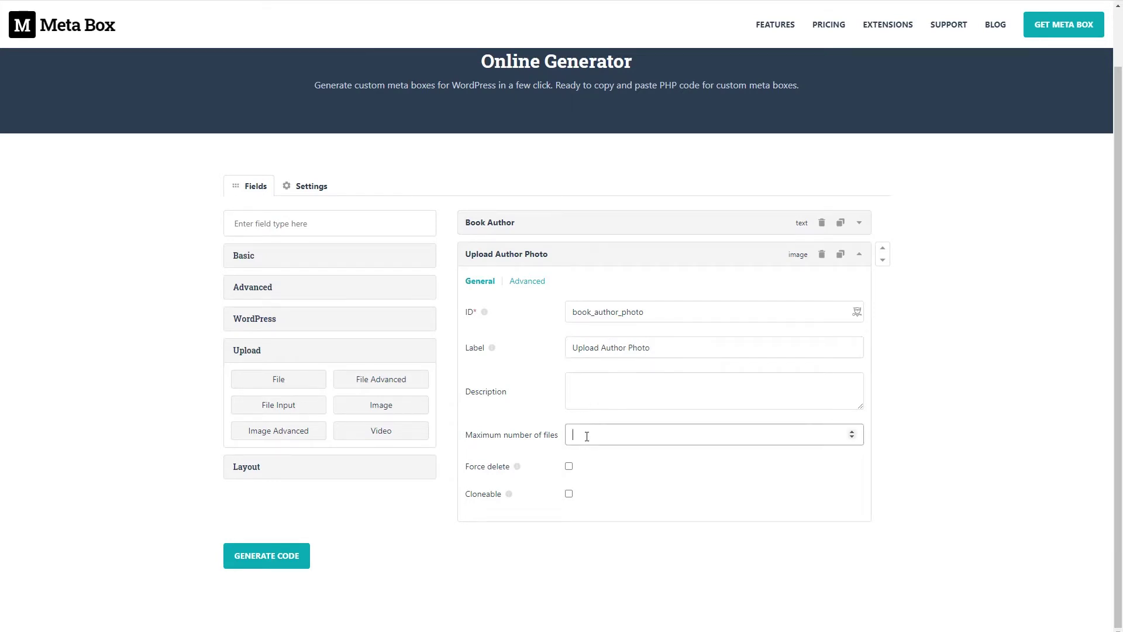
text(1)
mouse_move(519, 468)
click(527, 281)
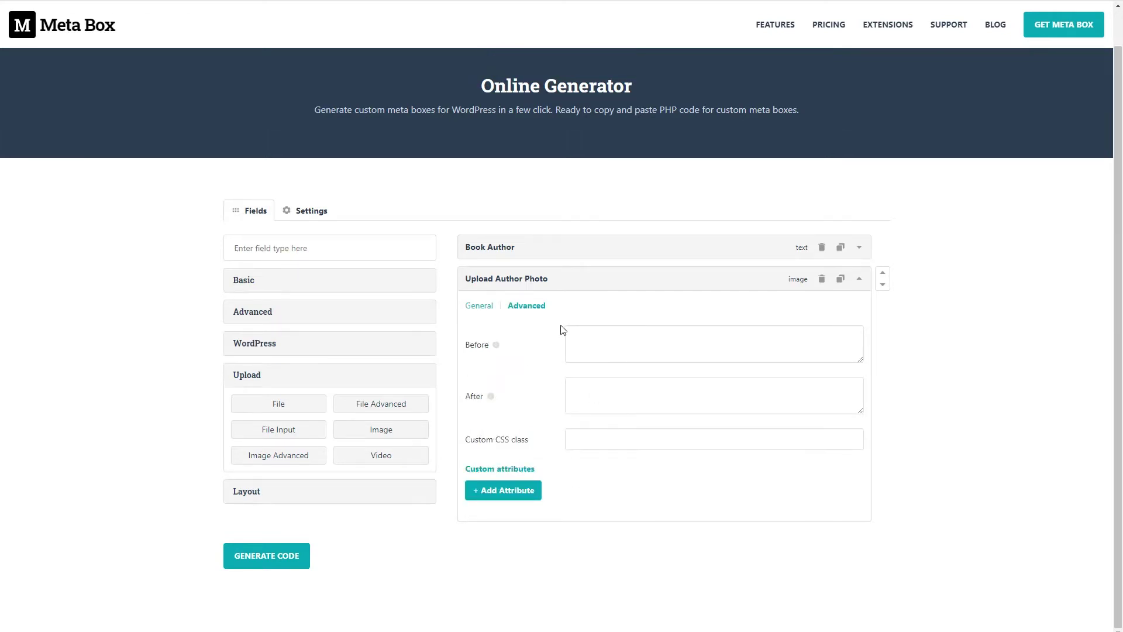
click(572, 283)
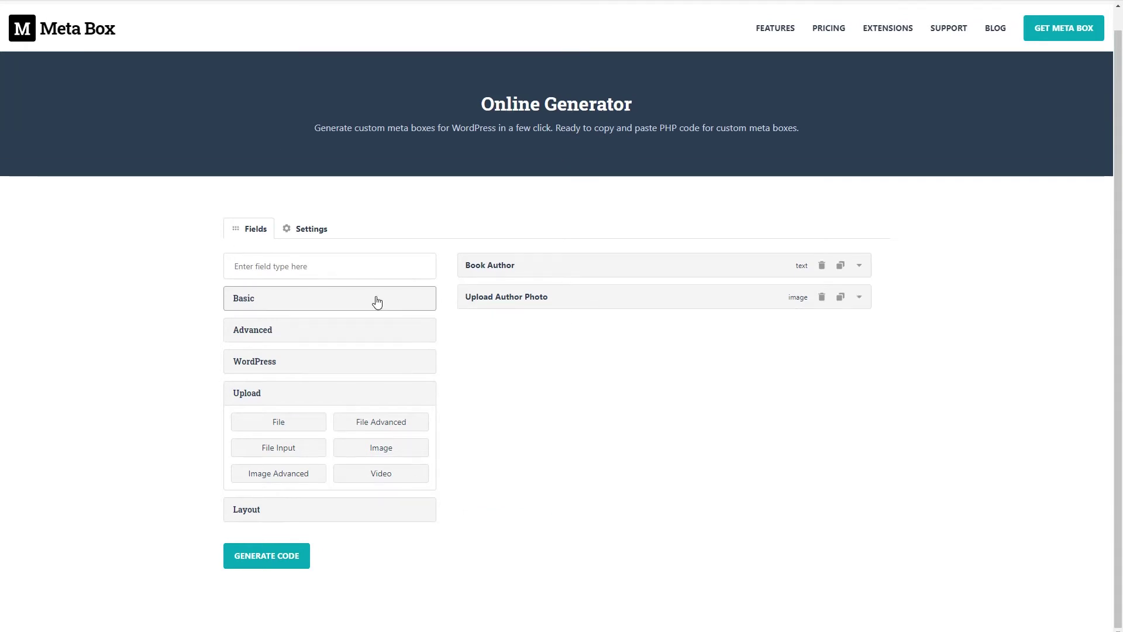
Add a Basic URL field and set its ID to book_authors_website.
click(376, 300)
click(388, 444)
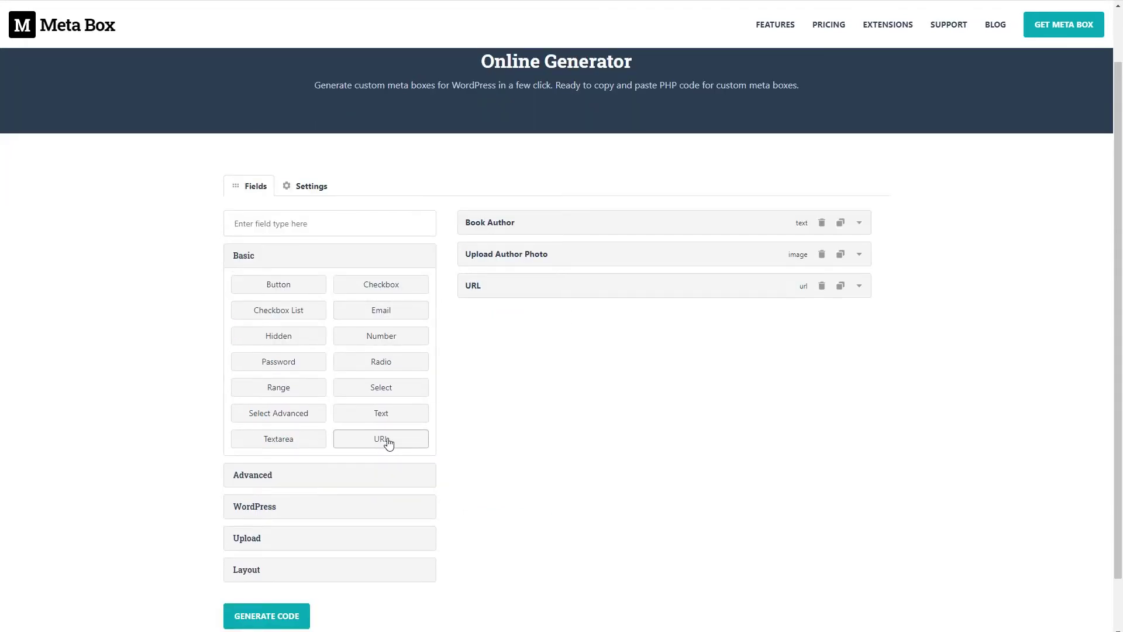
click(557, 283)
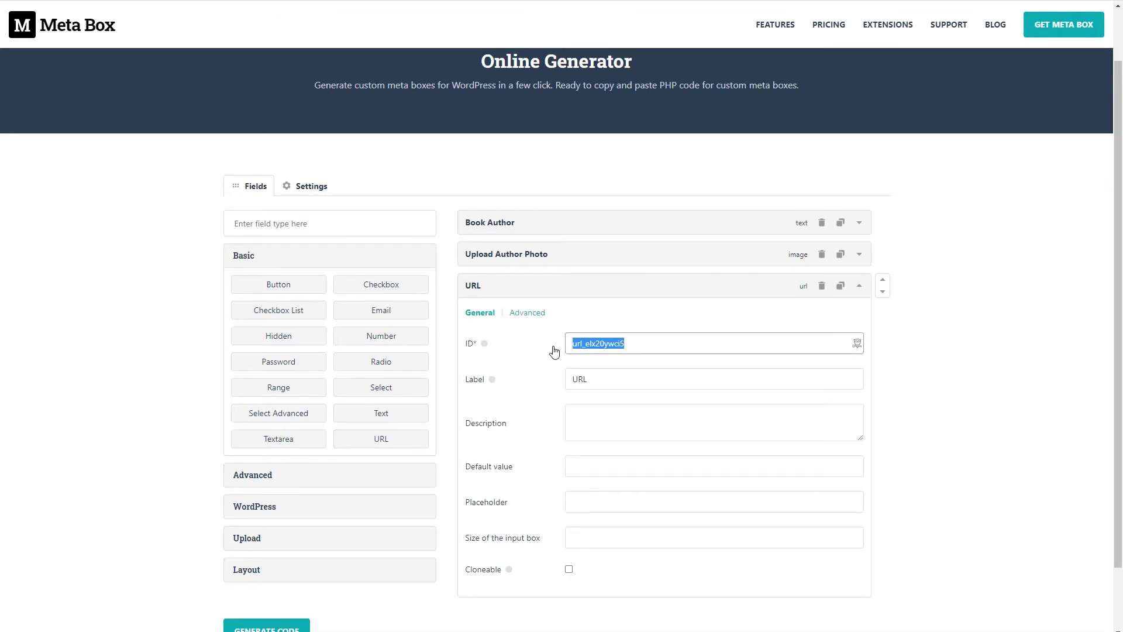
text(book_author-)
key(BackSpace)
text(s_web)
Label the URL field "Link to the Book Author's Website", check its advanced options and collapse it.
key(Tab)
text(LInk t)
key(BackSpace)
key(BackSpace)
key(BackSpace)
text(ink to the Book Author's Website)
scroll(509, 434, down, 1)
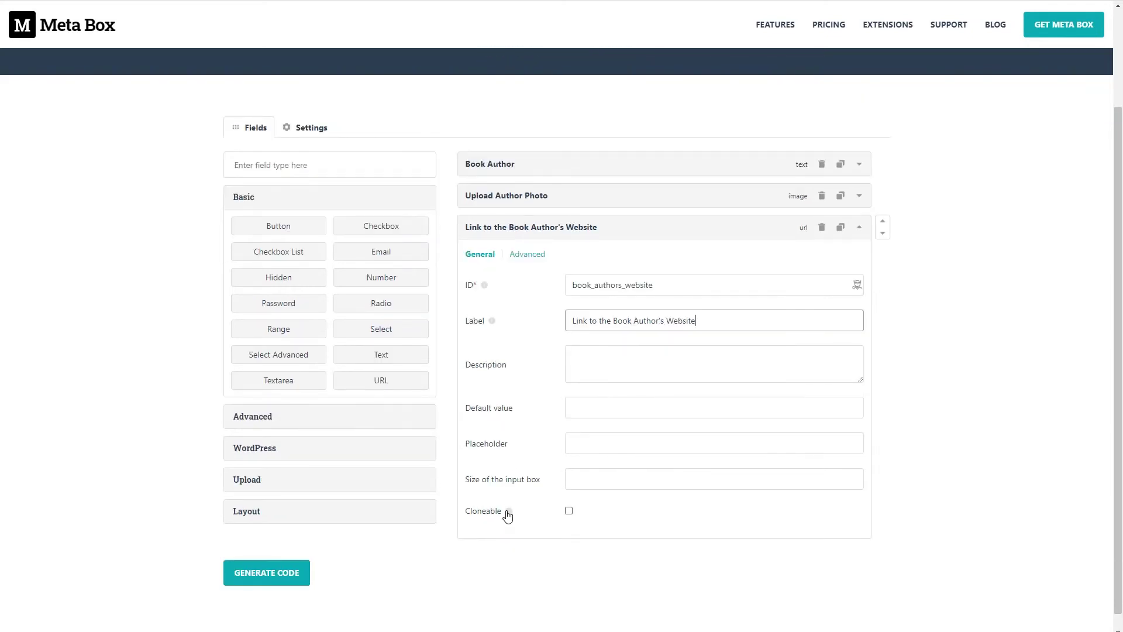
click(528, 255)
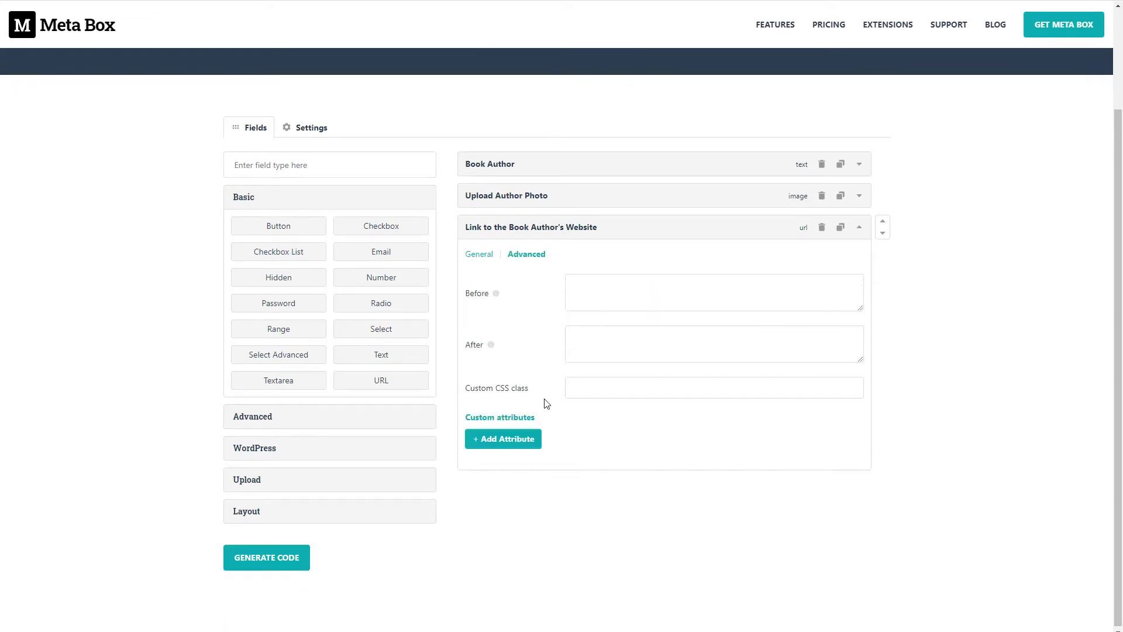
click(609, 230)
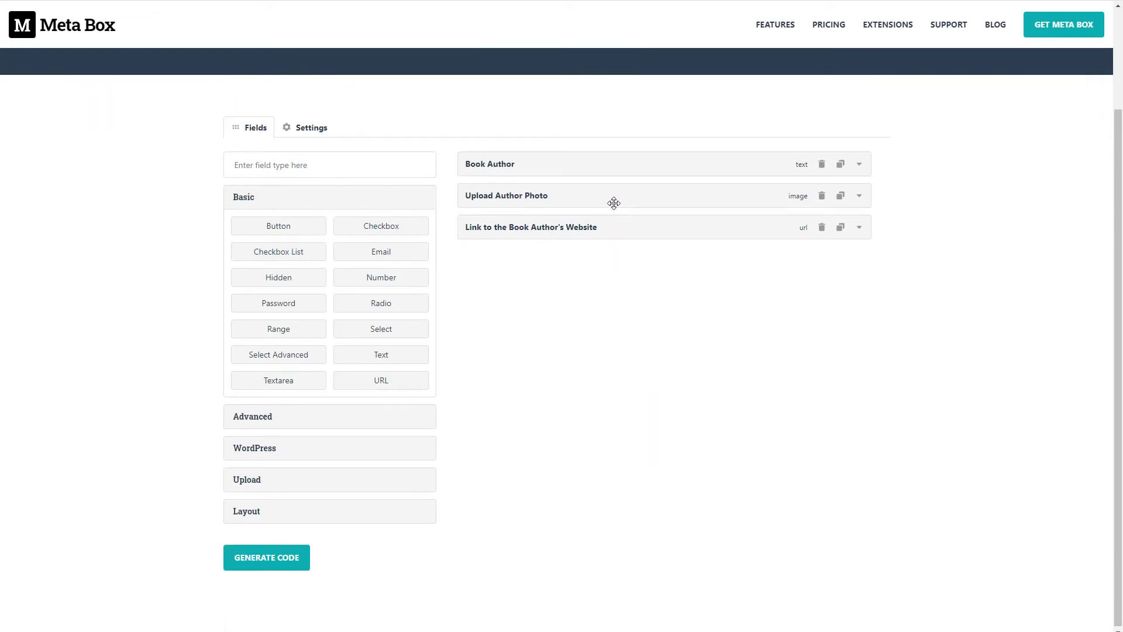
In the generator's settings, title the meta box "Book Fields" and set its ID to book_fields.
mouse_move(580, 174)
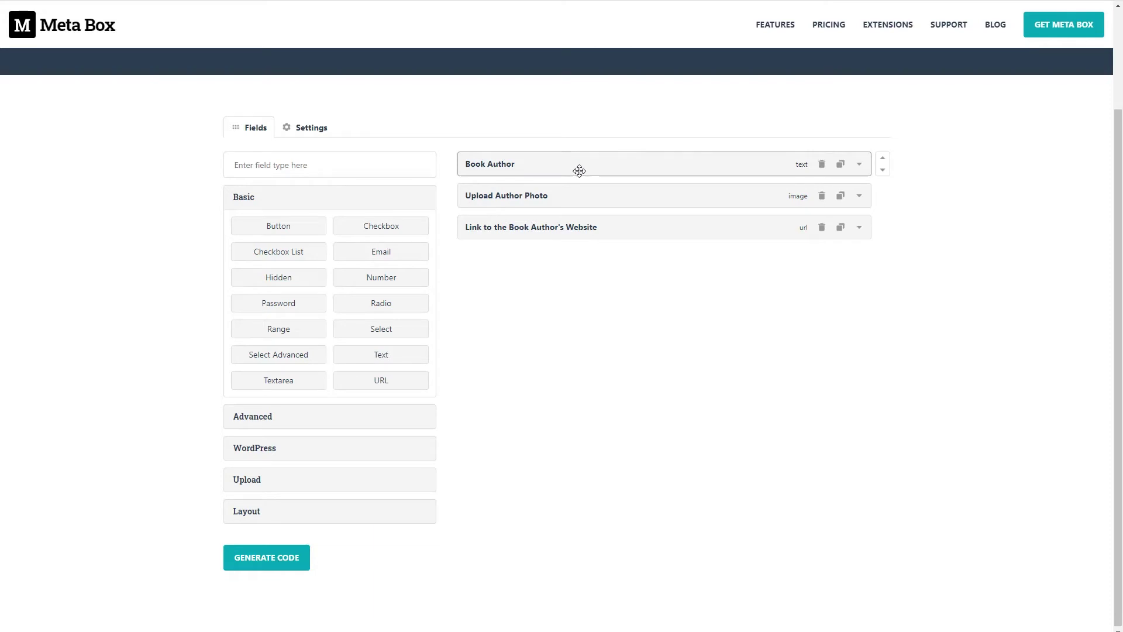
click(314, 129)
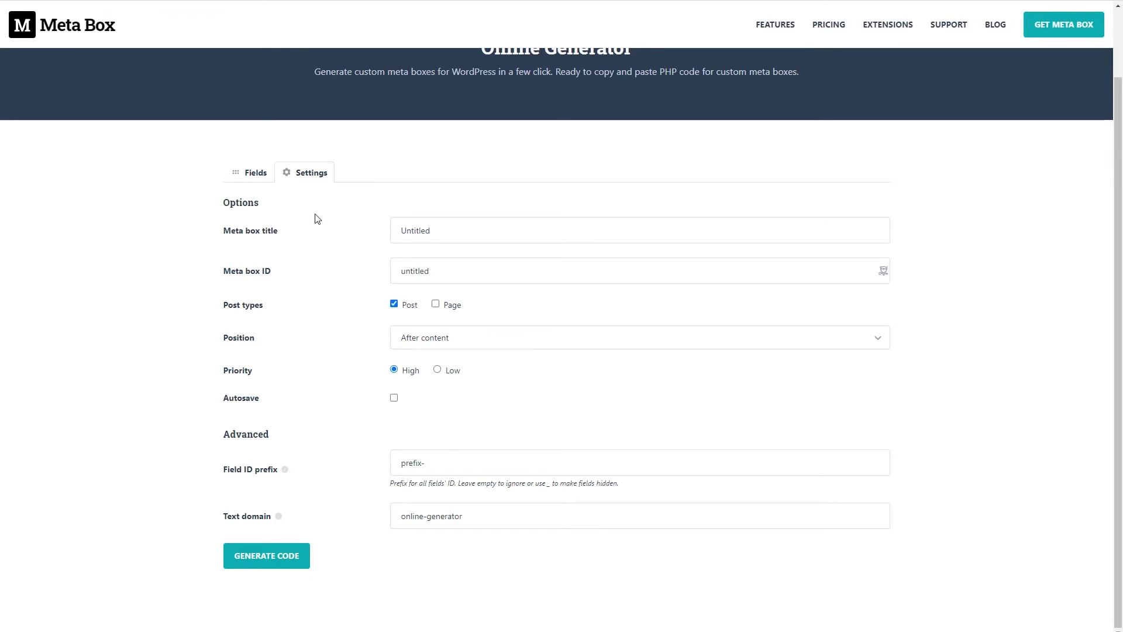
drag(445, 230, 359, 232)
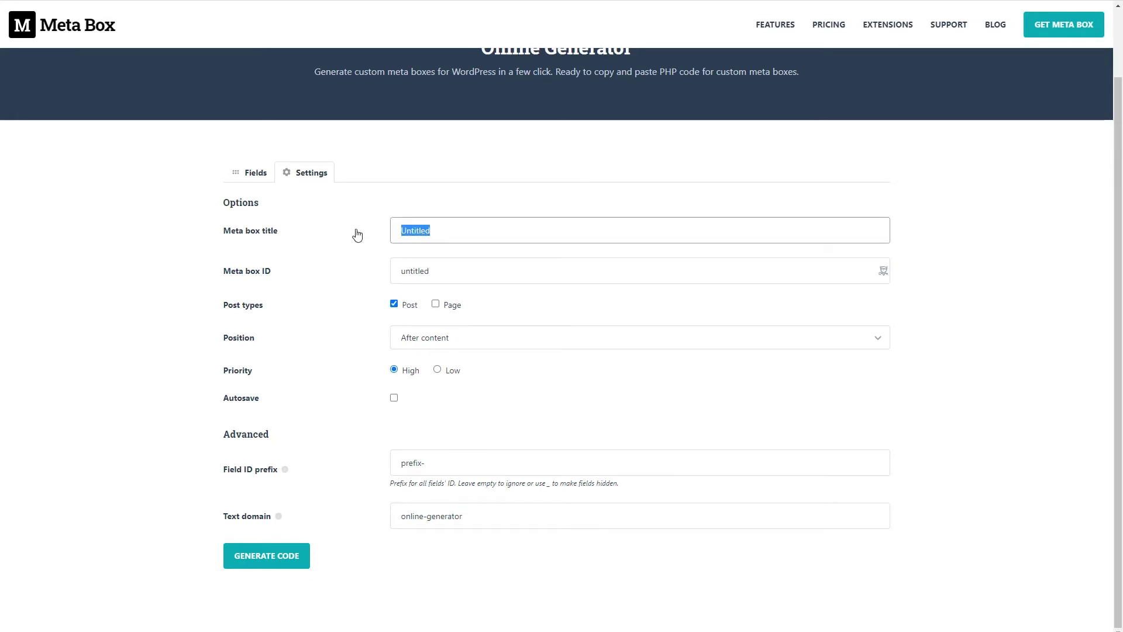
text(Book Fields)
drag(419, 272, 315, 275)
text(book_fields)
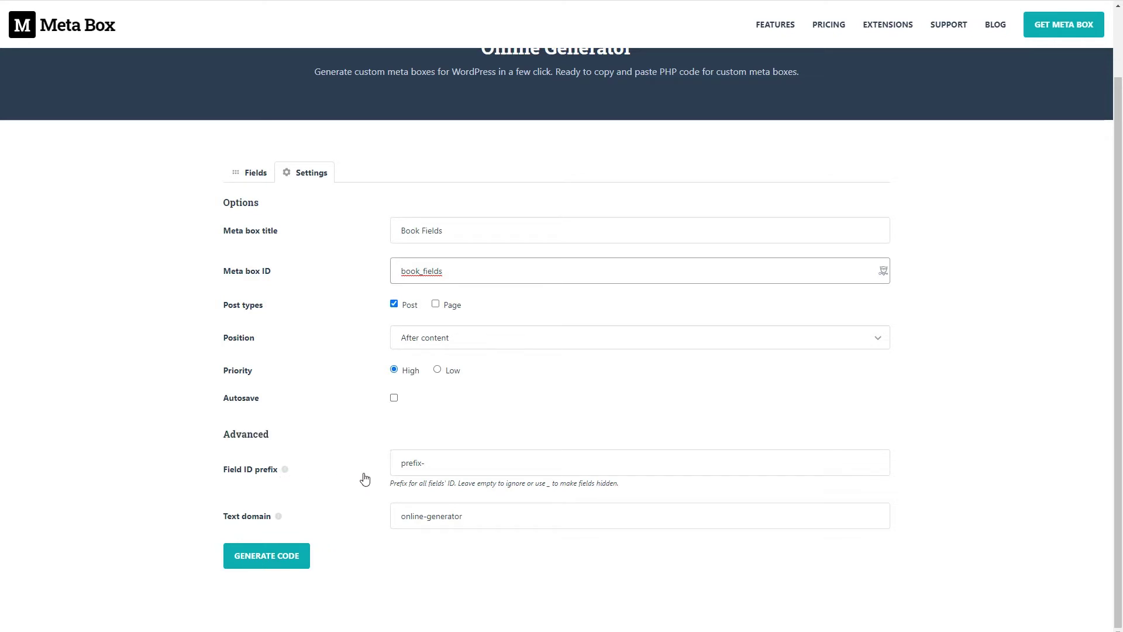
Clear the field ID prefix and set the text domain to "book".
mouse_move(286, 473)
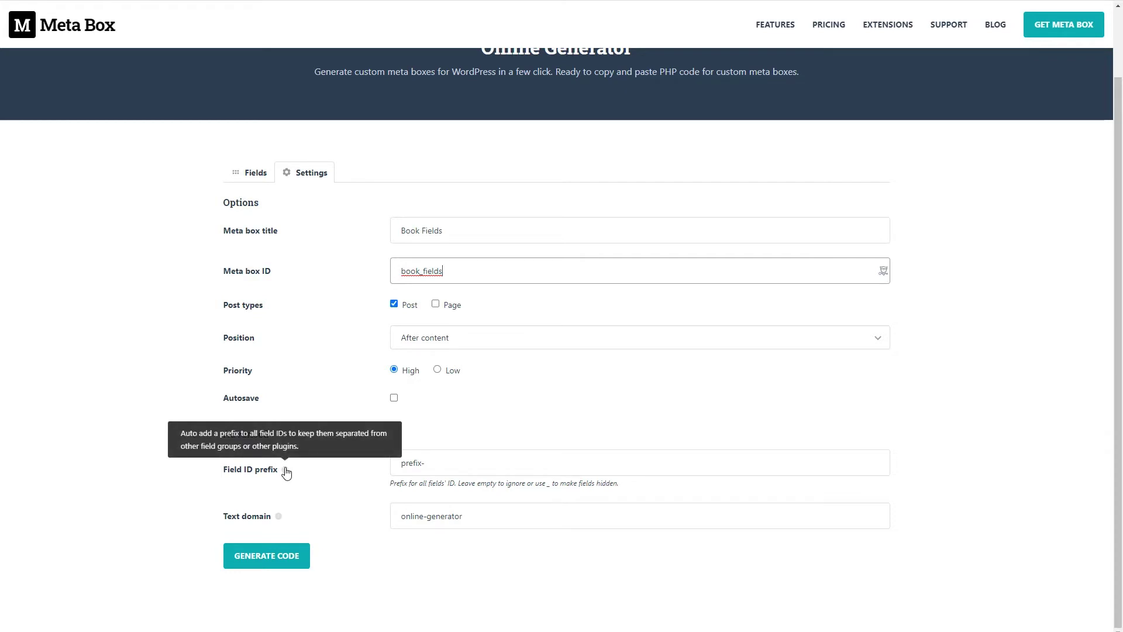
double_click(411, 462)
key(BackSpace)
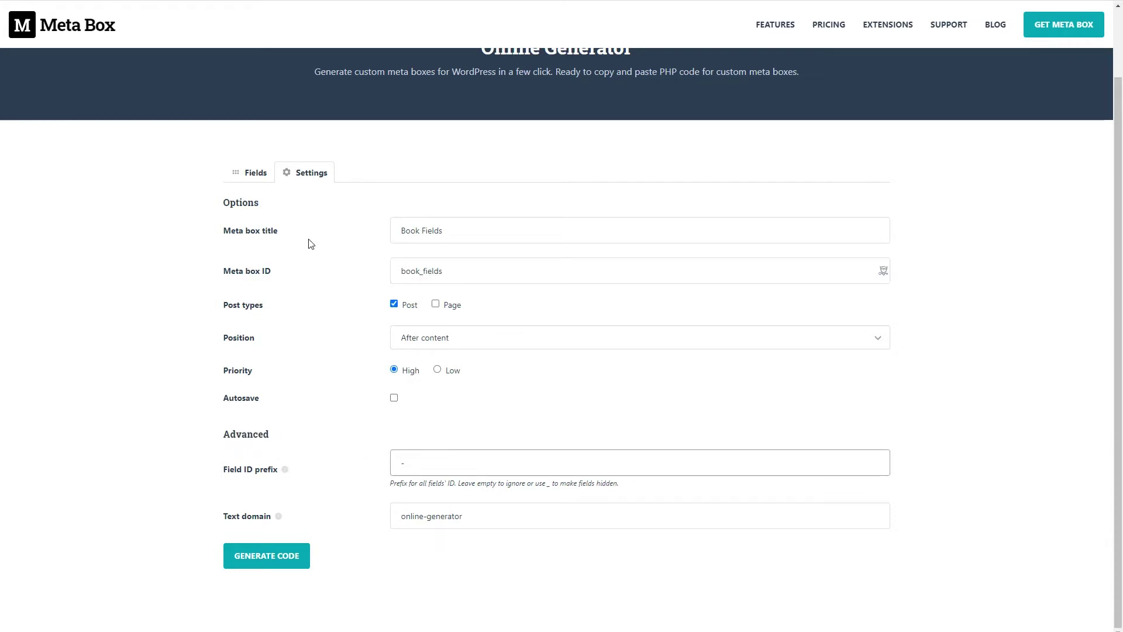
drag(396, 469, 362, 477)
click(366, 517)
text(book)
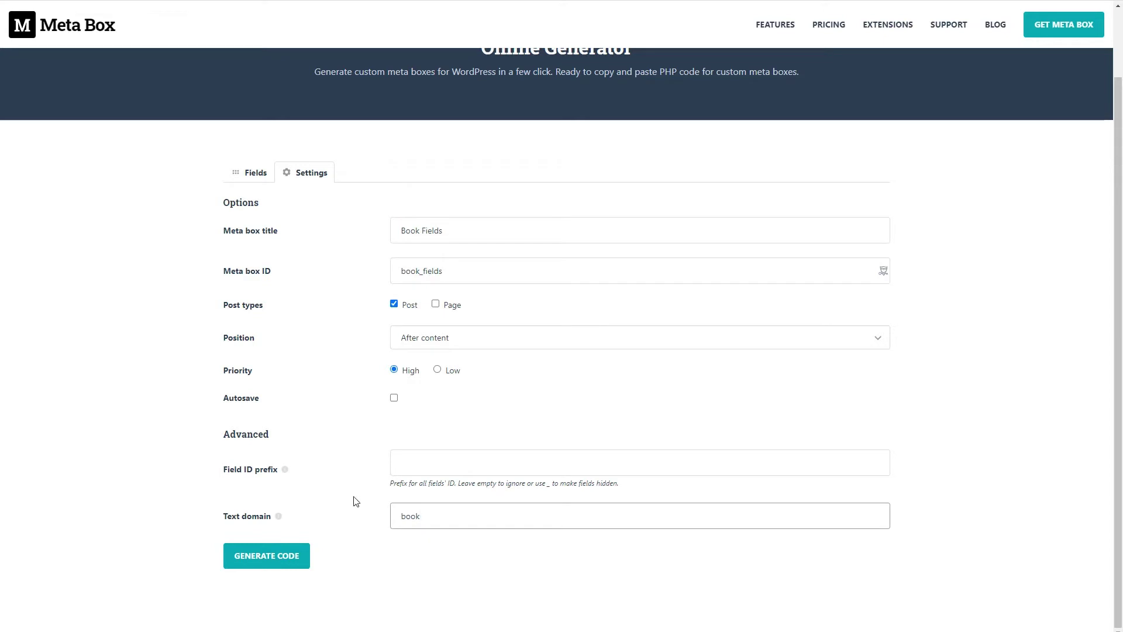
Generate the PHP code for the meta box and copy it.
click(270, 560)
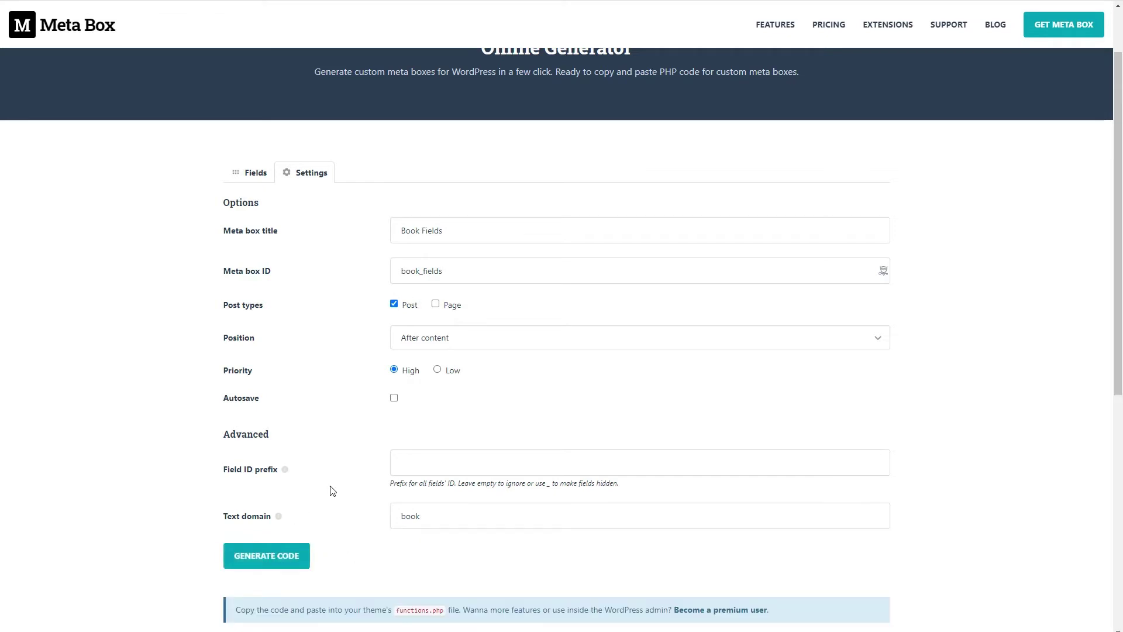
scroll(331, 491, down, 3)
scroll(331, 491, down, 5)
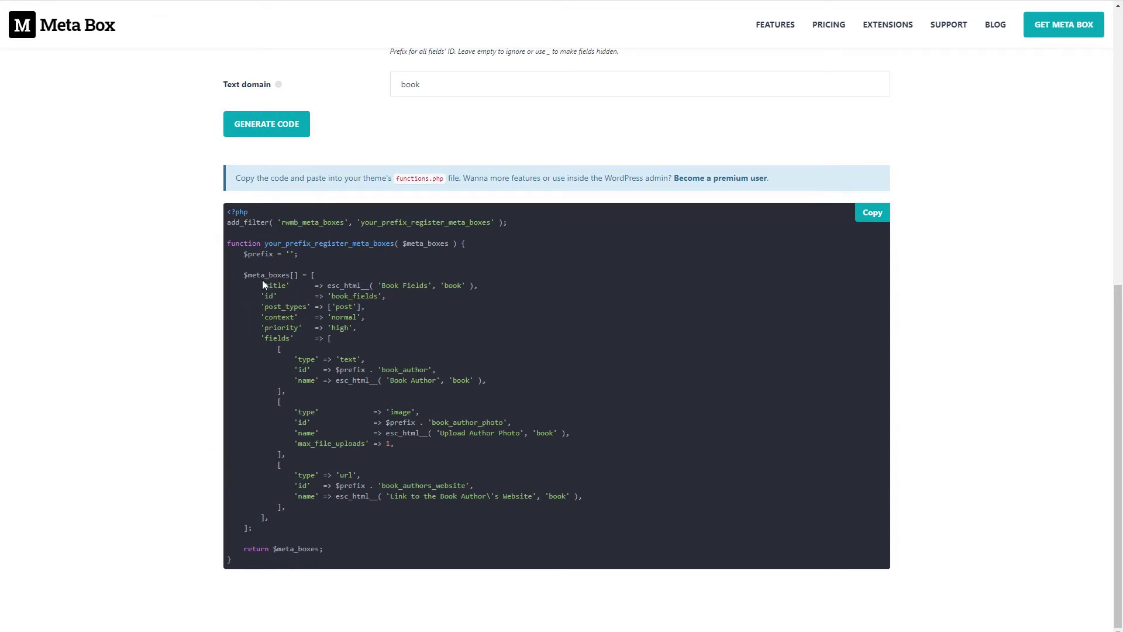
click(872, 212)
Review the meta box settings, the list of fields and the generated PHP code.
scroll(345, 276, up, 5)
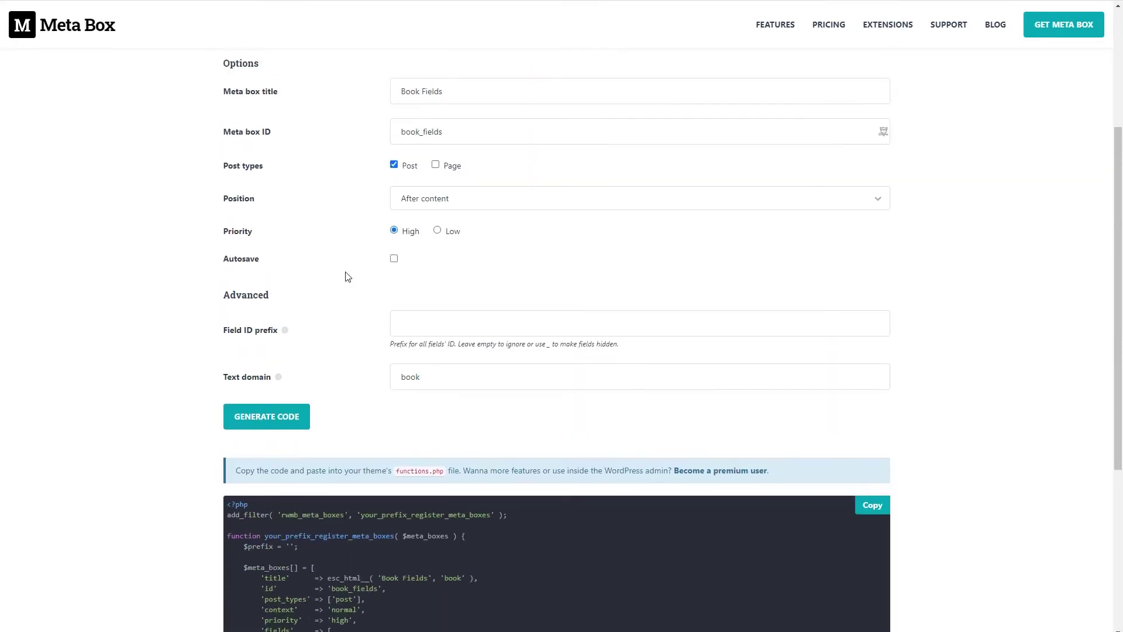
scroll(346, 276, up, 2)
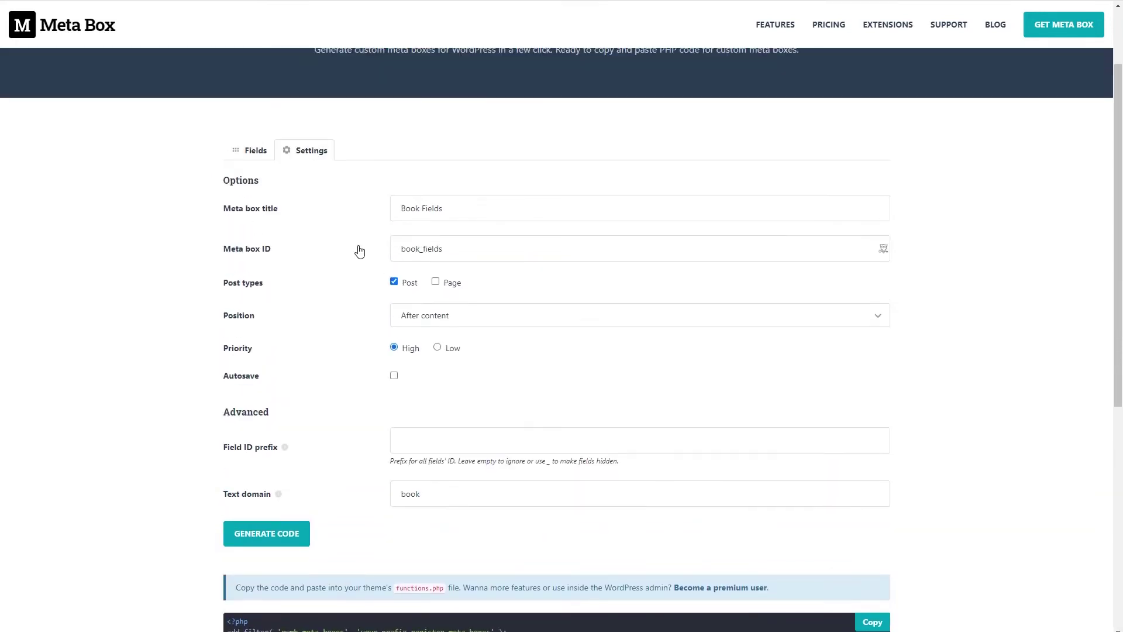
scroll(358, 249, up, 1)
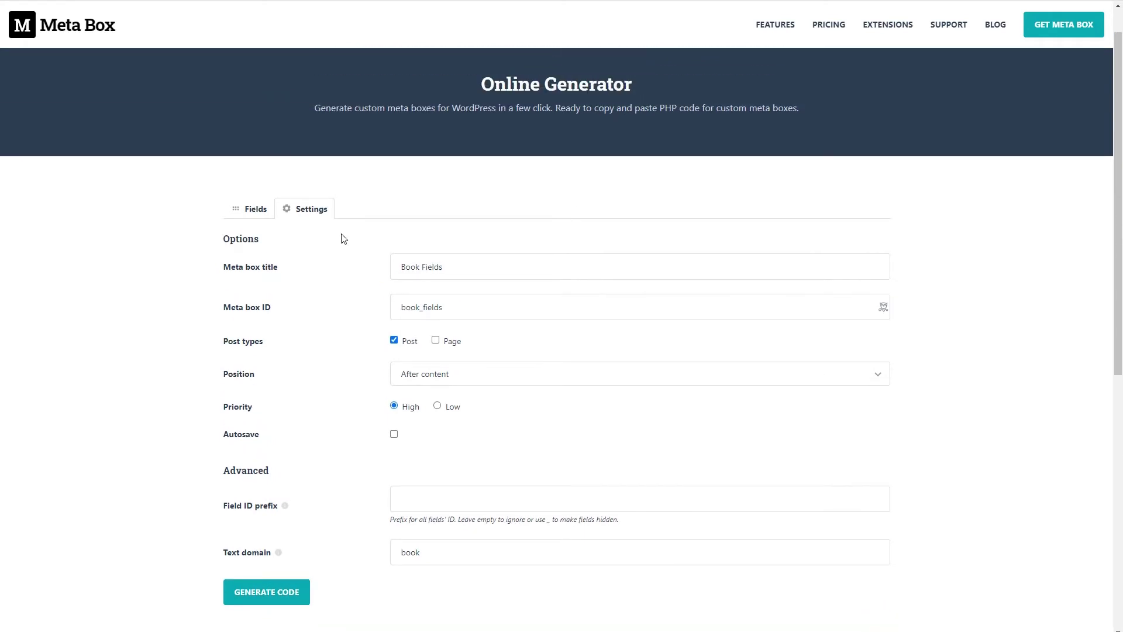
scroll(303, 233, down, 1)
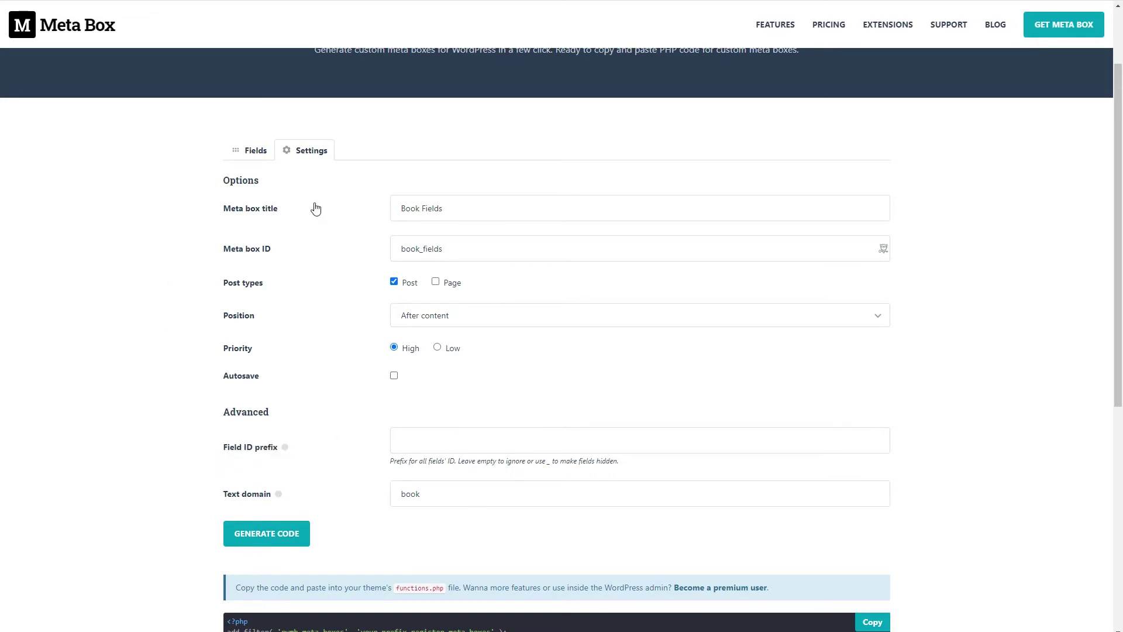
click(252, 152)
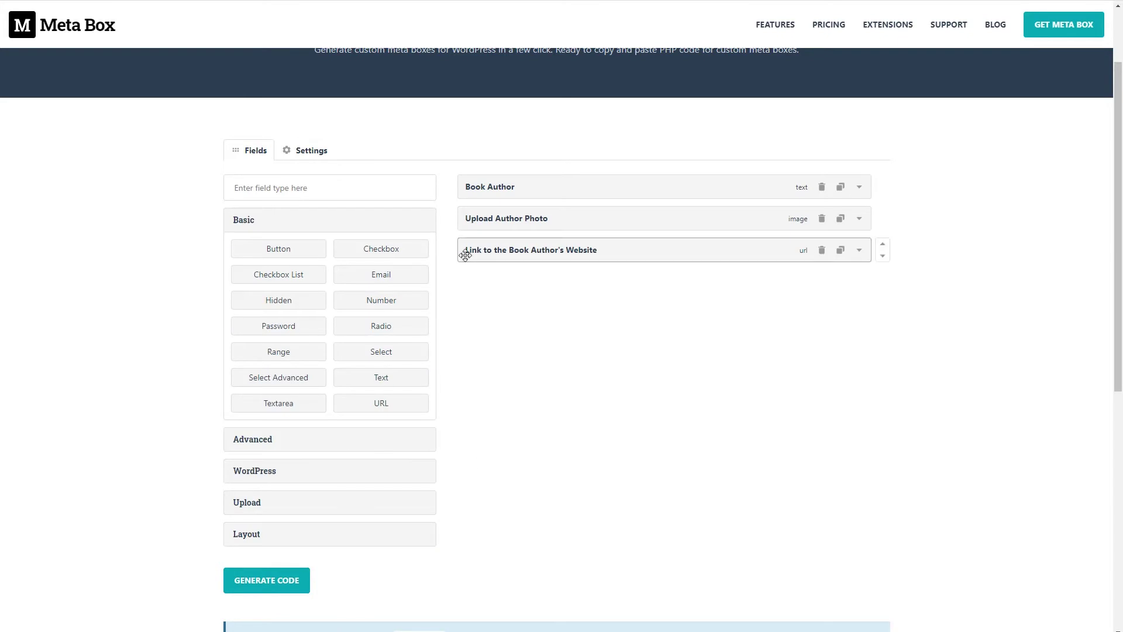
click(316, 151)
scroll(457, 225, down, 2)
scroll(457, 226, down, 1)
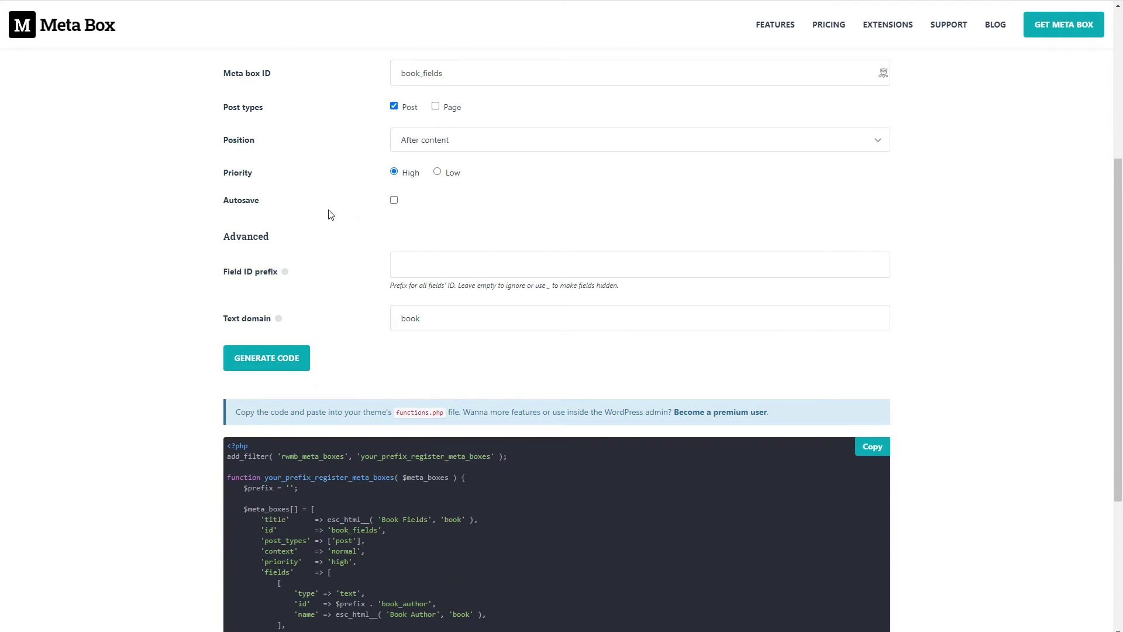
scroll(328, 215, down, 3)
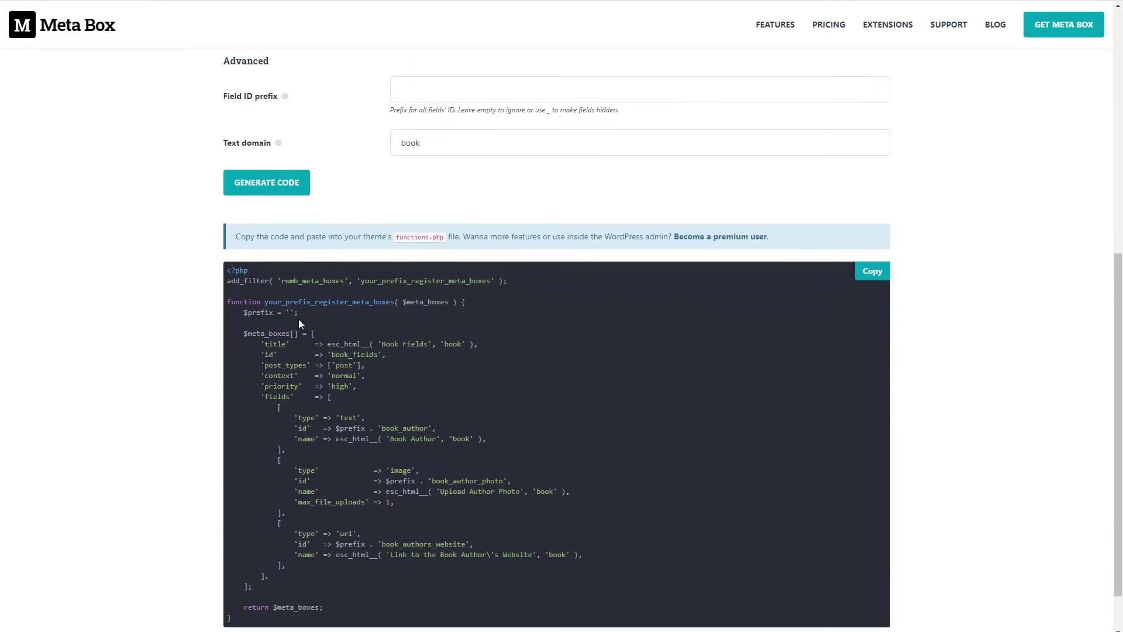
scroll(300, 320, up, 5)
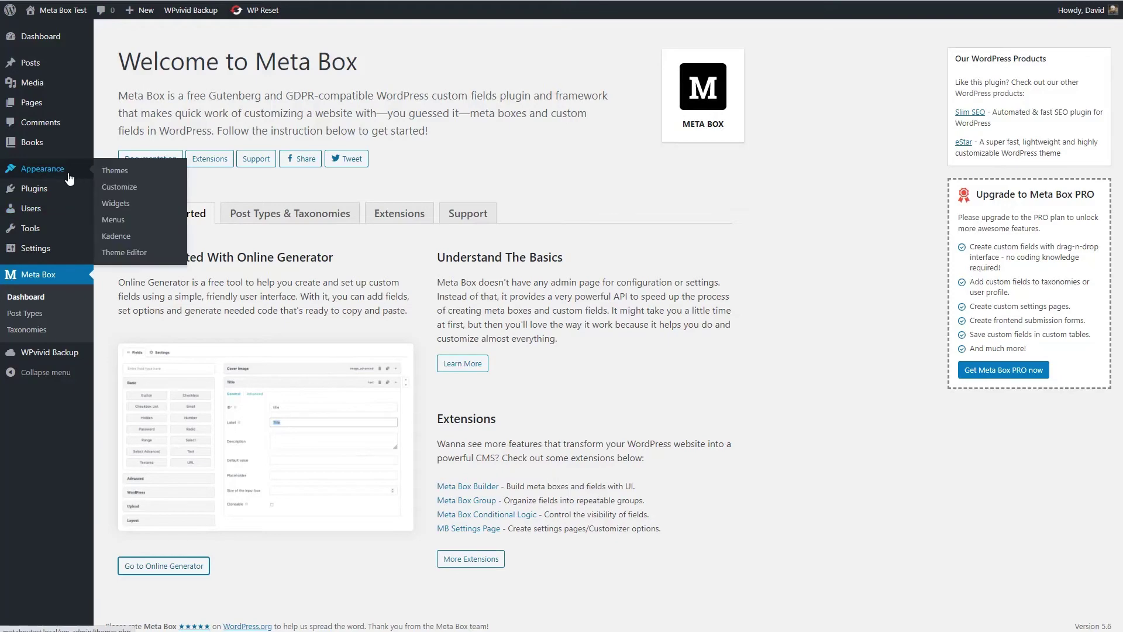
Switch to the WordPress admin and search for new plugins matching "code snippets".
mouse_move(79, 190)
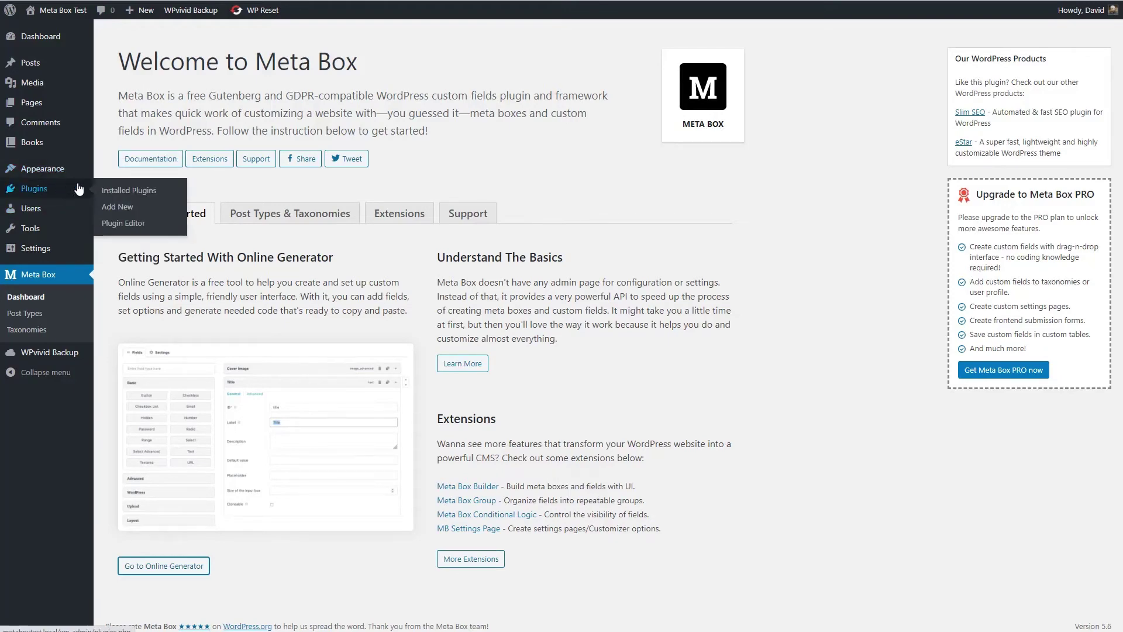
click(115, 207)
click(968, 71)
text(code snippets)
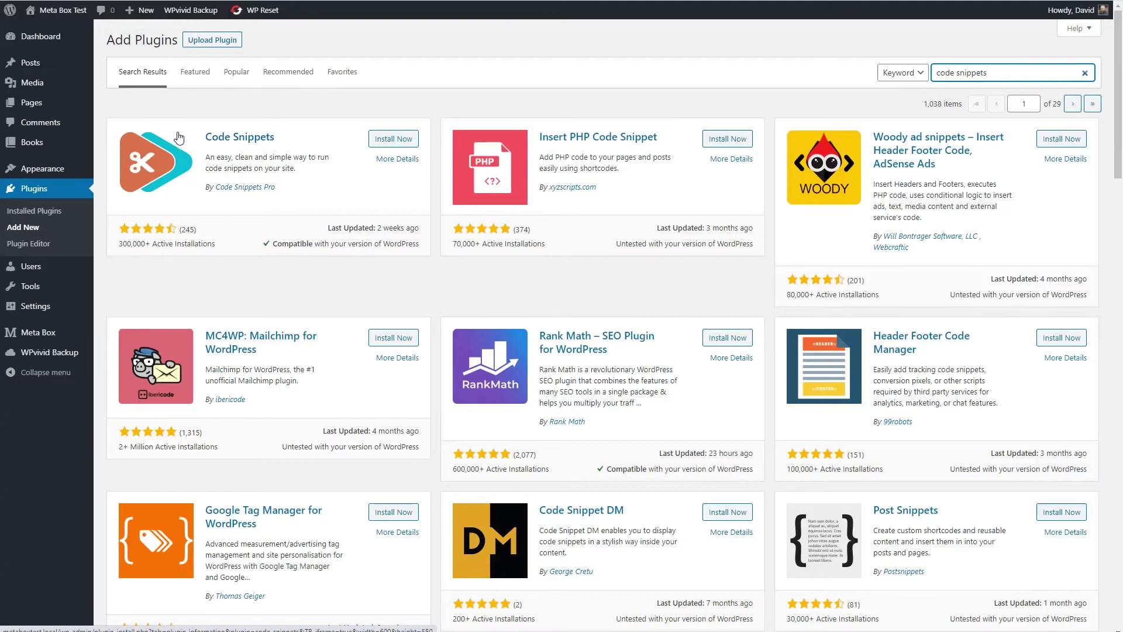
Install and activate the Code Snippets plugin.
click(389, 139)
click(386, 139)
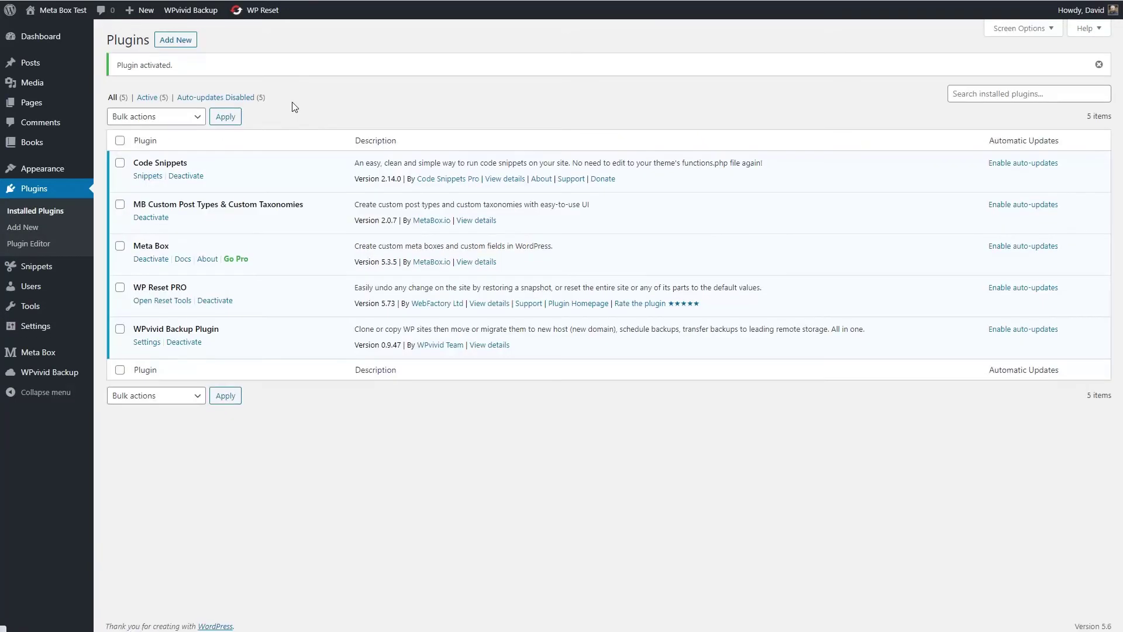
Create a new snippet from the copied PHP code, titled "Adding custom fields to the Book Custom Post Type".
mouse_move(34, 270)
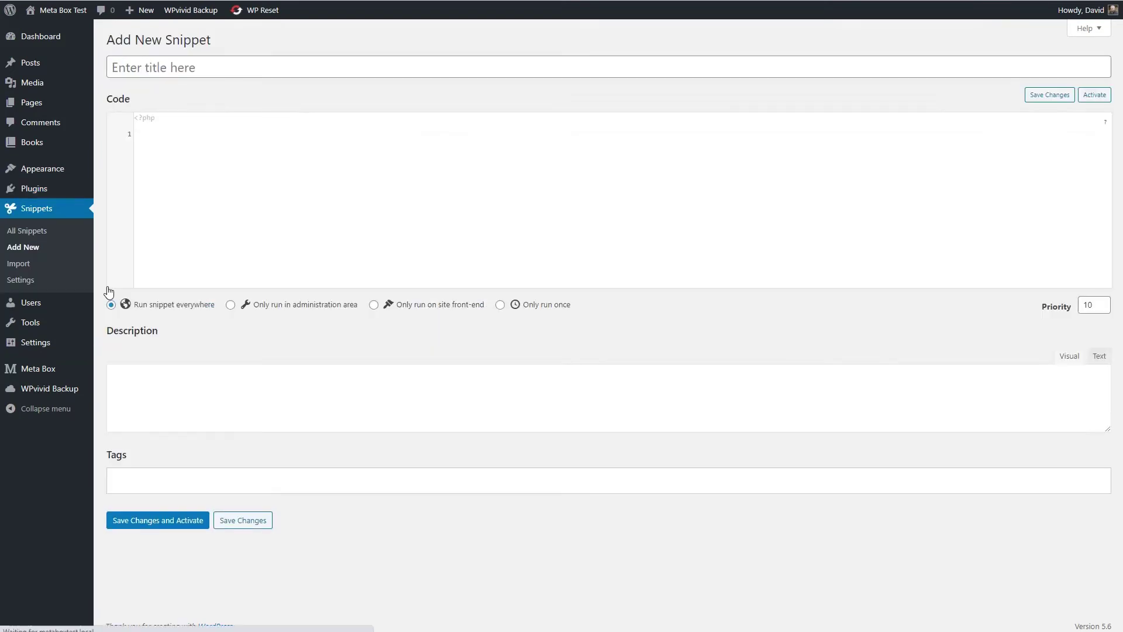
click(149, 133)
key(ctrl+v)
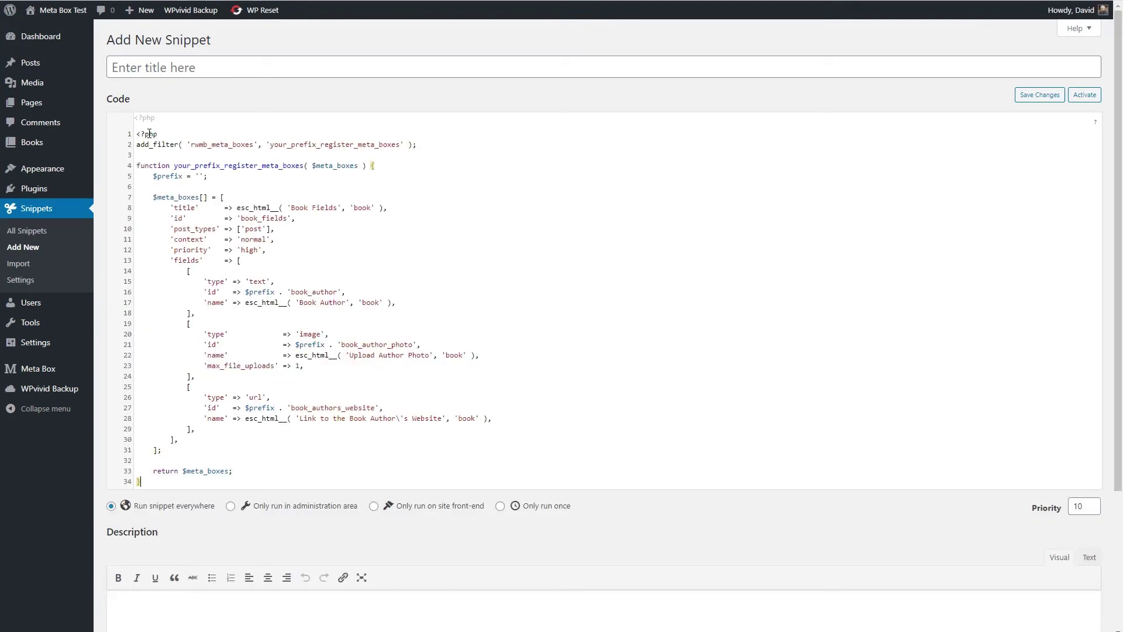
click(137, 66)
text(Add)
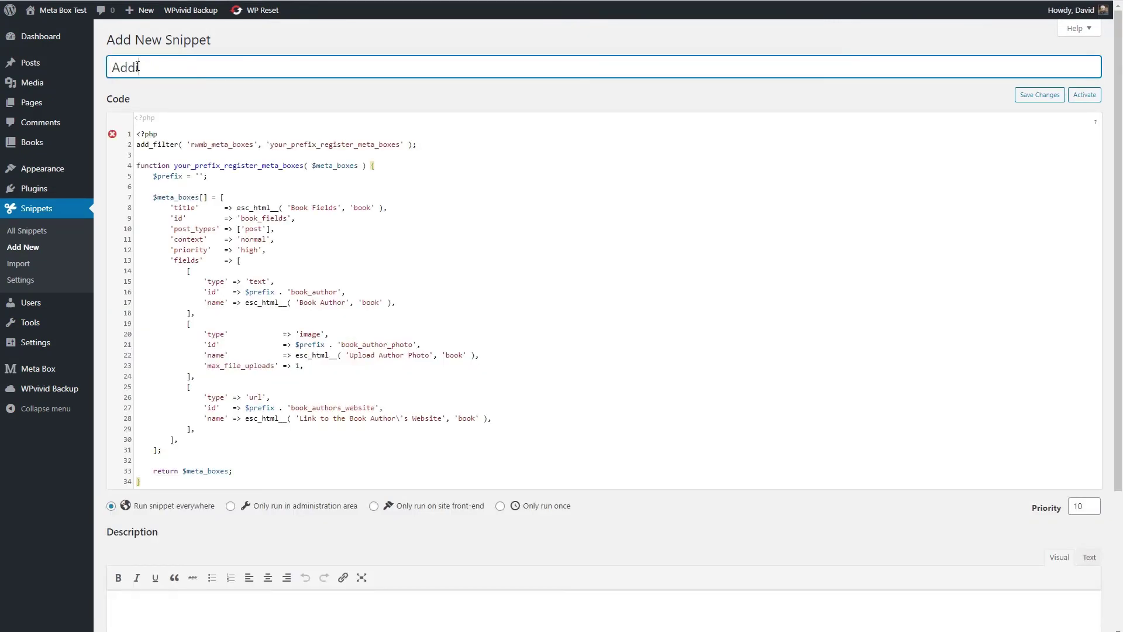
text(ing custom fields to the Book Custom Post Type)
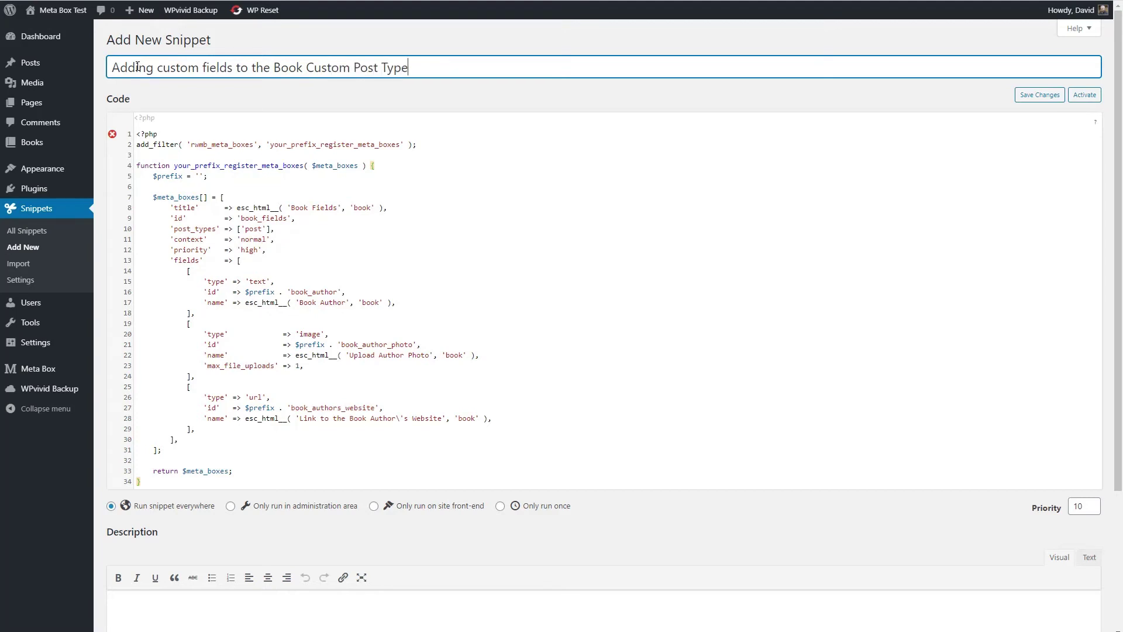
Enter "Adding custom fields to the Book Custom Post Type" as the snippet description and add the tag "php".
scroll(179, 395, down, 2)
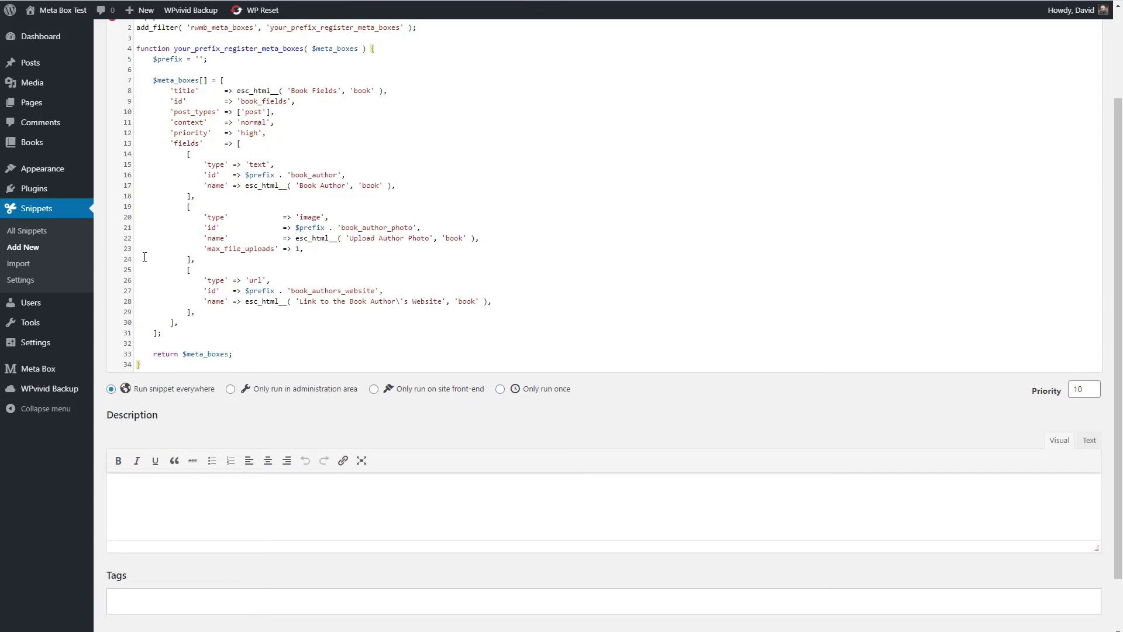
mouse_move(73, 150)
key(ctrl+v)
click(141, 594)
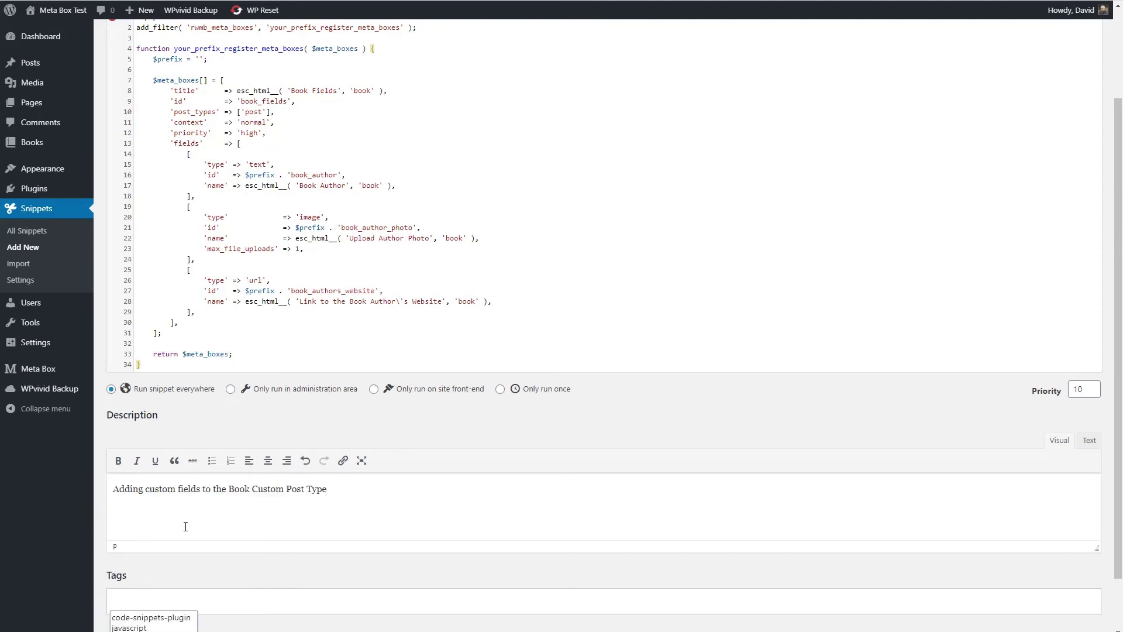
text(php)
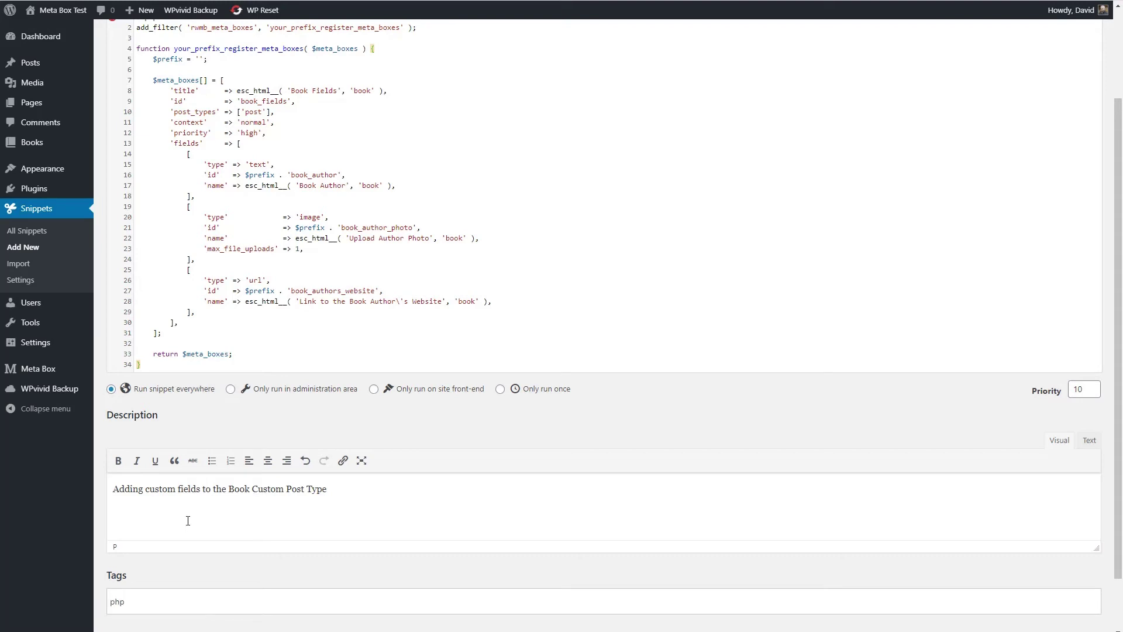
scroll(193, 518, down, 1)
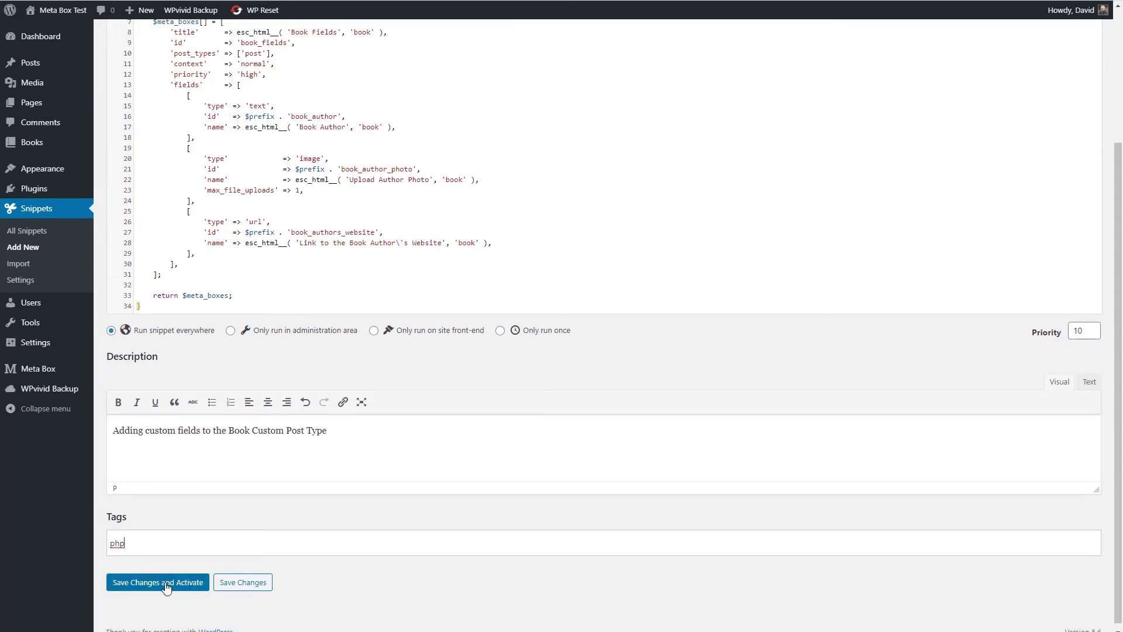
click(158, 582)
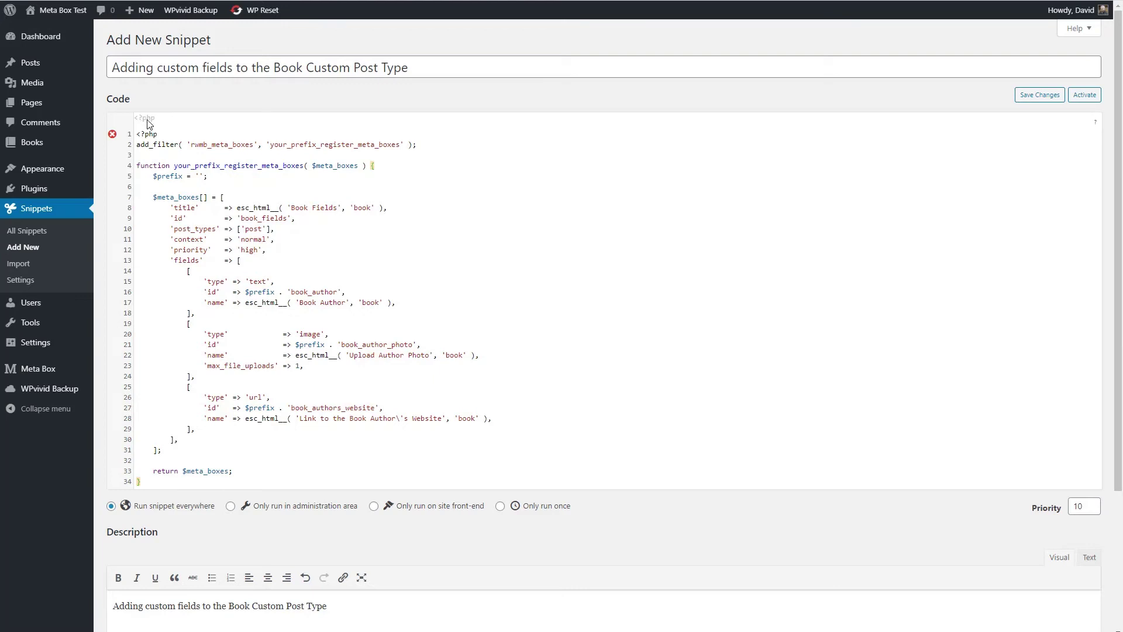
Remove the duplicate <?php opening tag from the first line of the snippet code.
double_click(146, 134)
triple_click(148, 134)
key(BackSpace)
Replace "your_prefix" with "books" in the add_filter callback and the function name.
drag(271, 144, 317, 144)
text(books)
drag(174, 166, 221, 166)
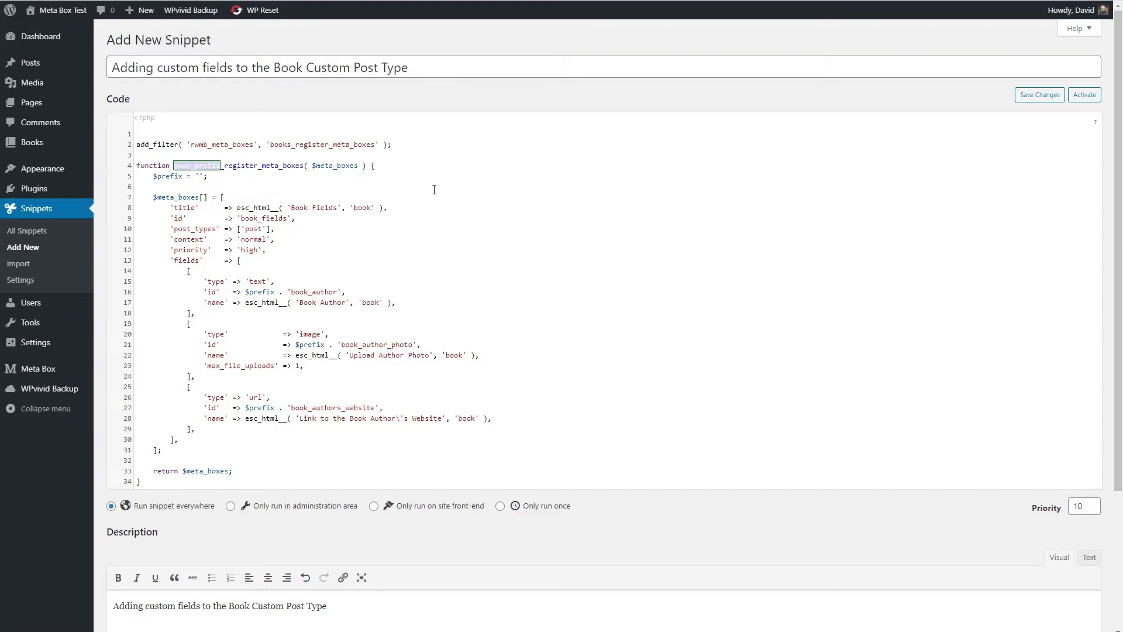
text(books)
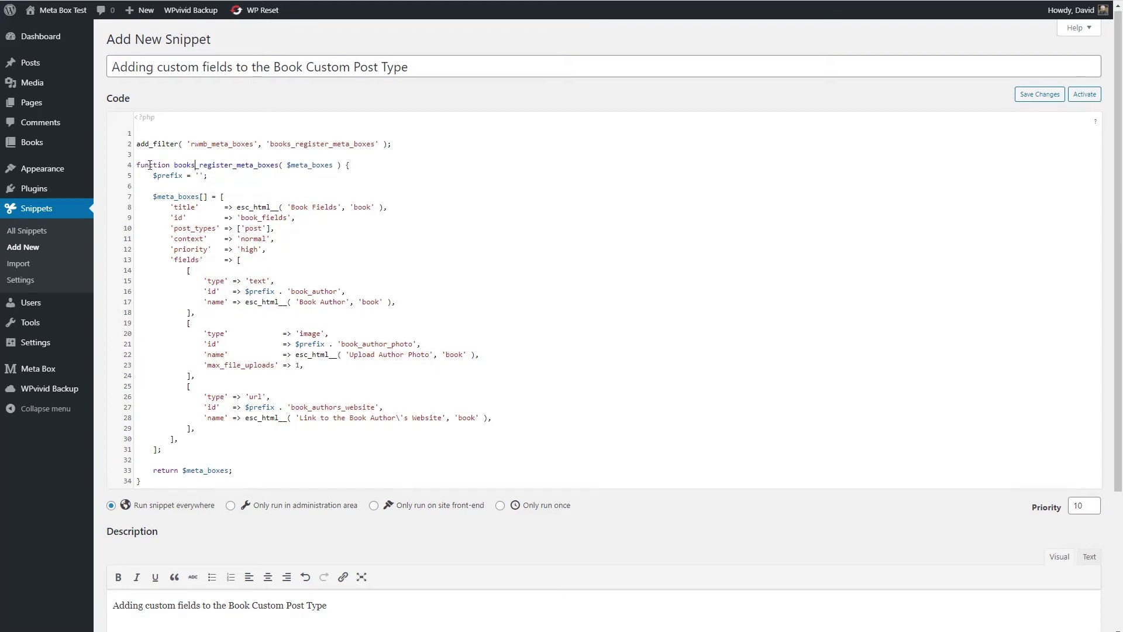
Set the post_types value in the code to "book", then save and activate the snippet.
scroll(150, 165, down, 1)
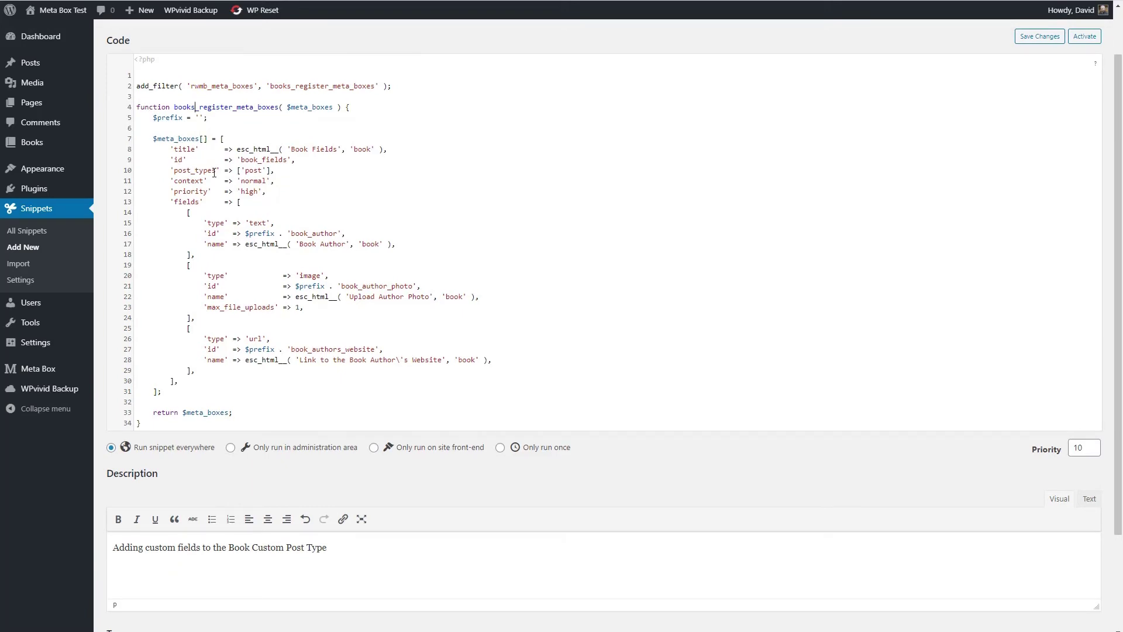
double_click(255, 170)
text(book)
scroll(256, 177, down, 2)
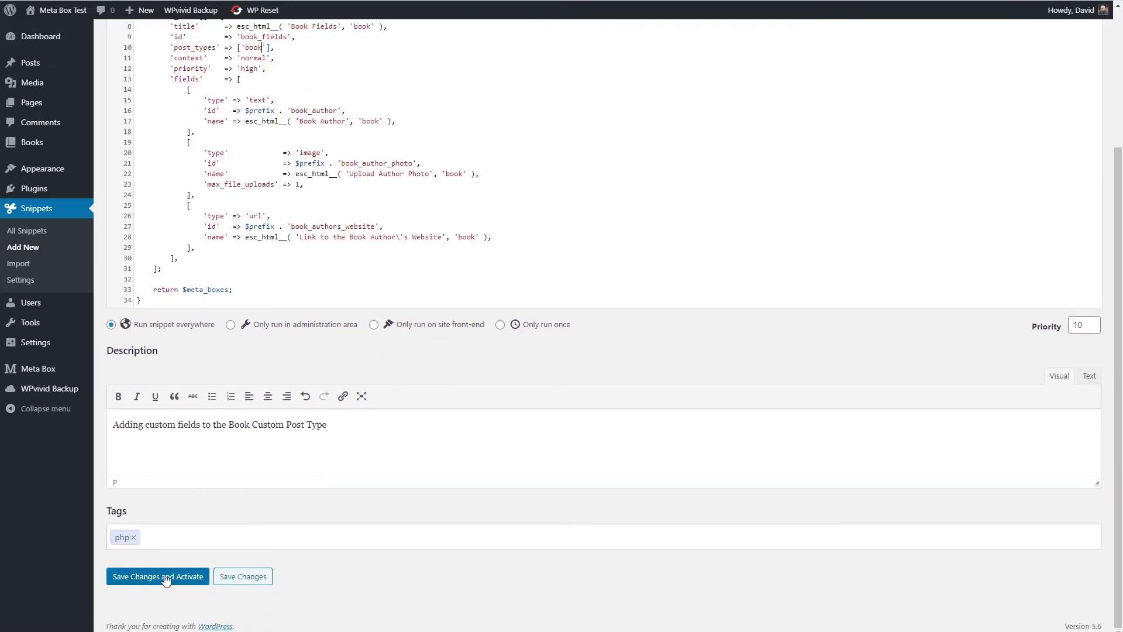
click(155, 581)
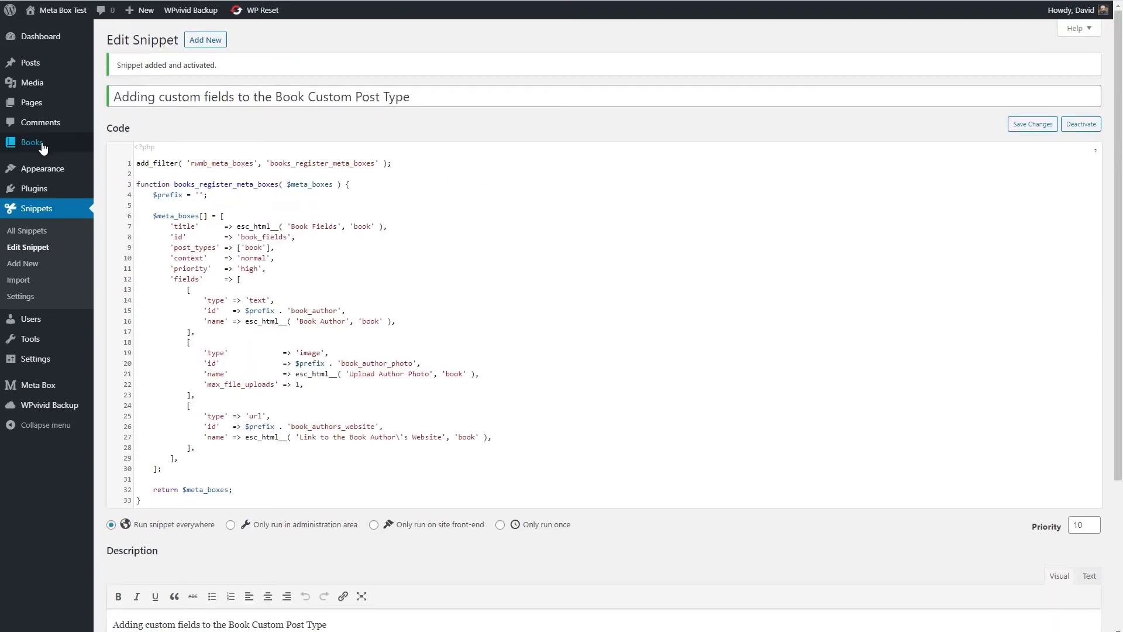
Open a new book entry to check its custom fields.
click(108, 163)
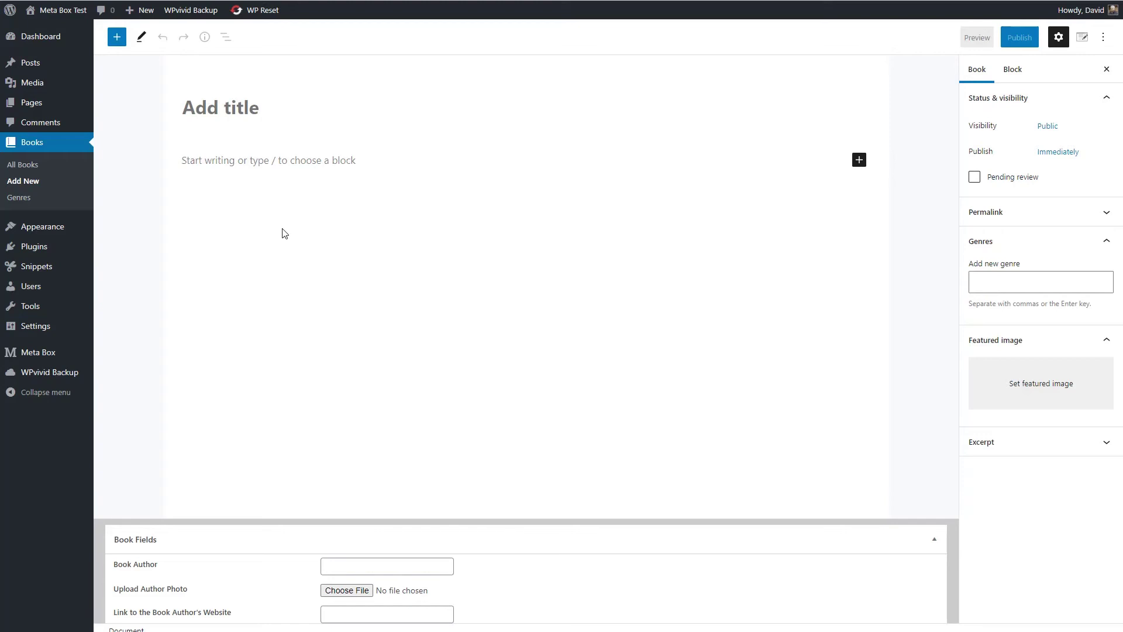
Restore the "starting" database snapshot with WP Reset PRO and reload the page.
mouse_move(54, 313)
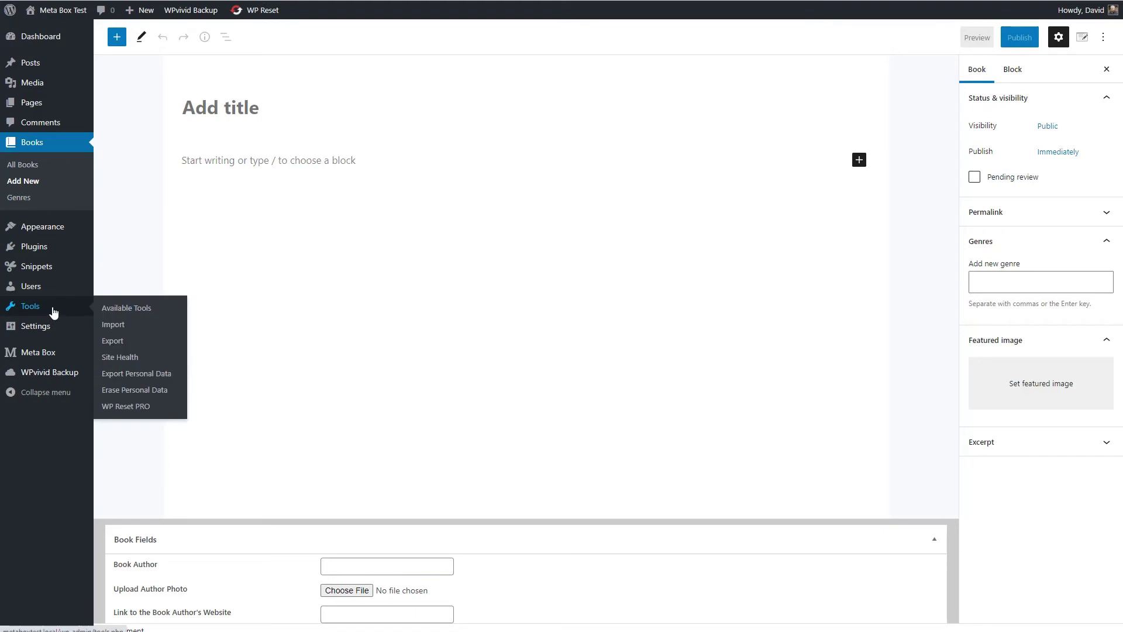
click(109, 409)
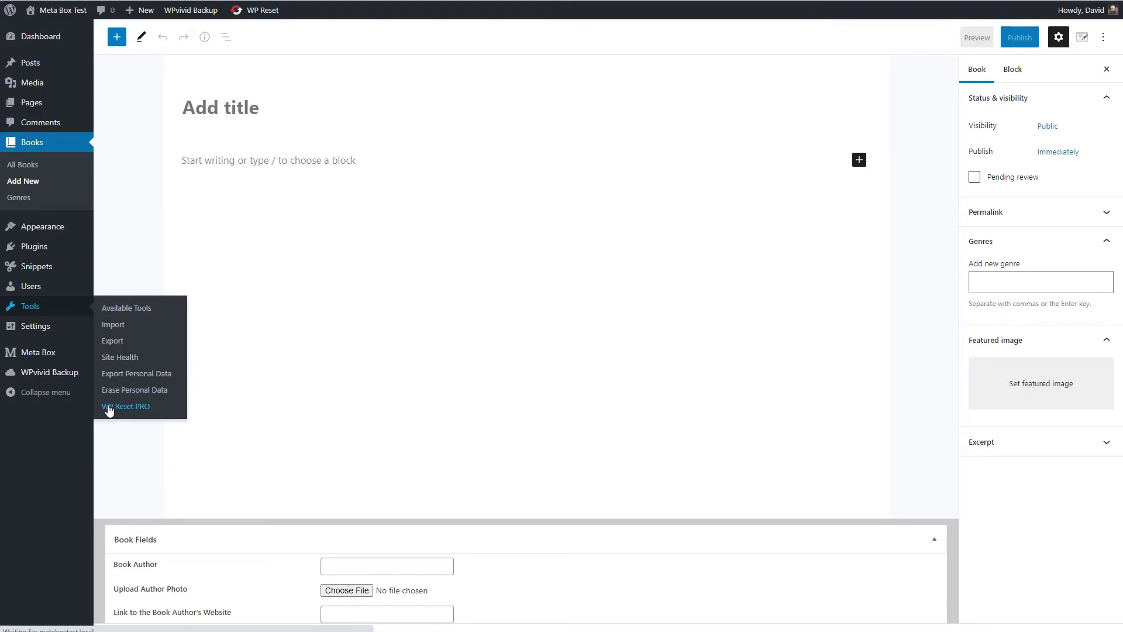
scroll(423, 383, down, 2)
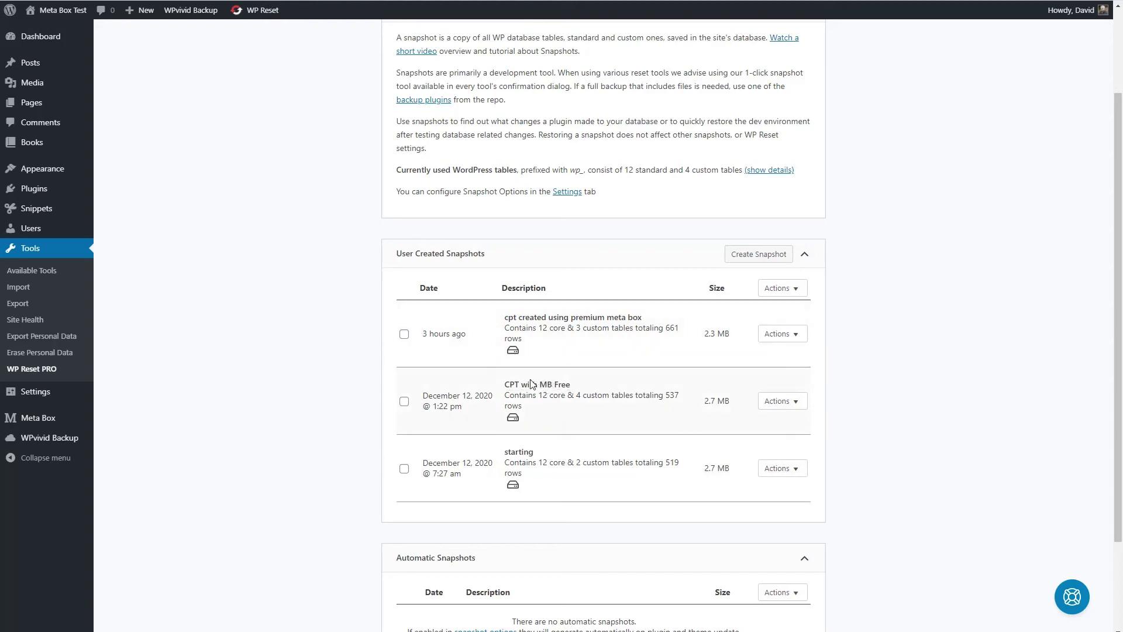
click(783, 468)
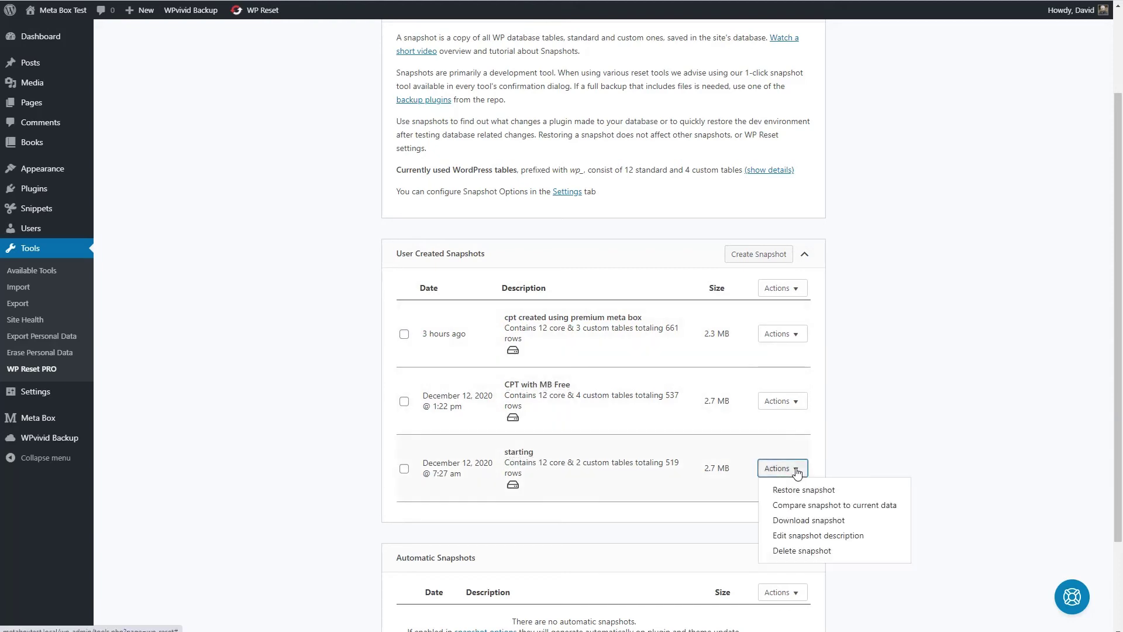
click(790, 490)
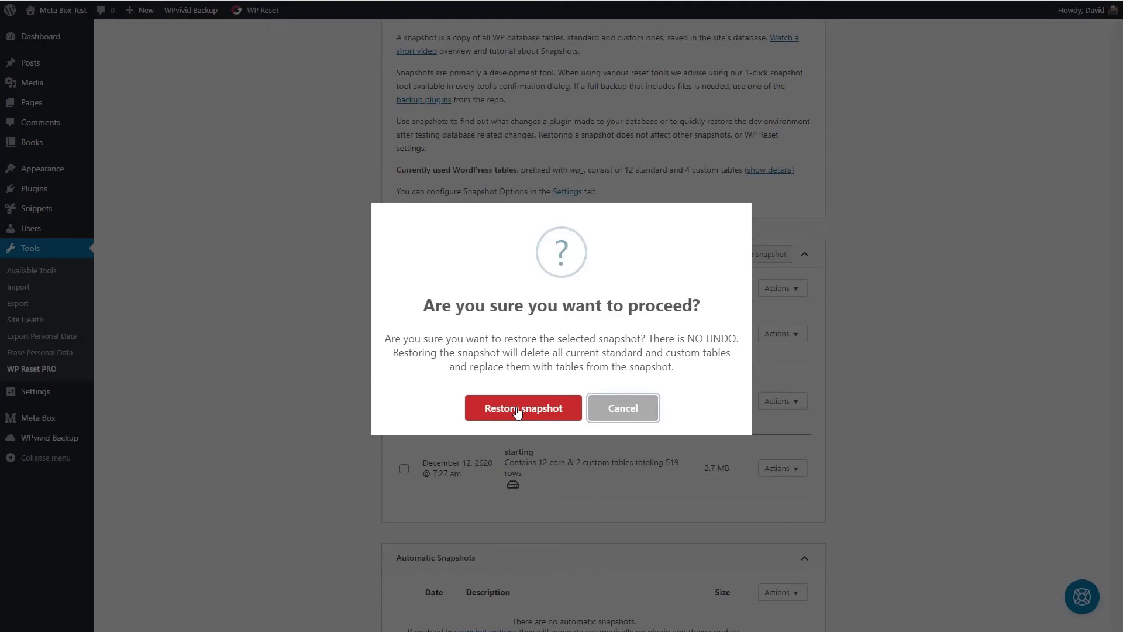
click(517, 412)
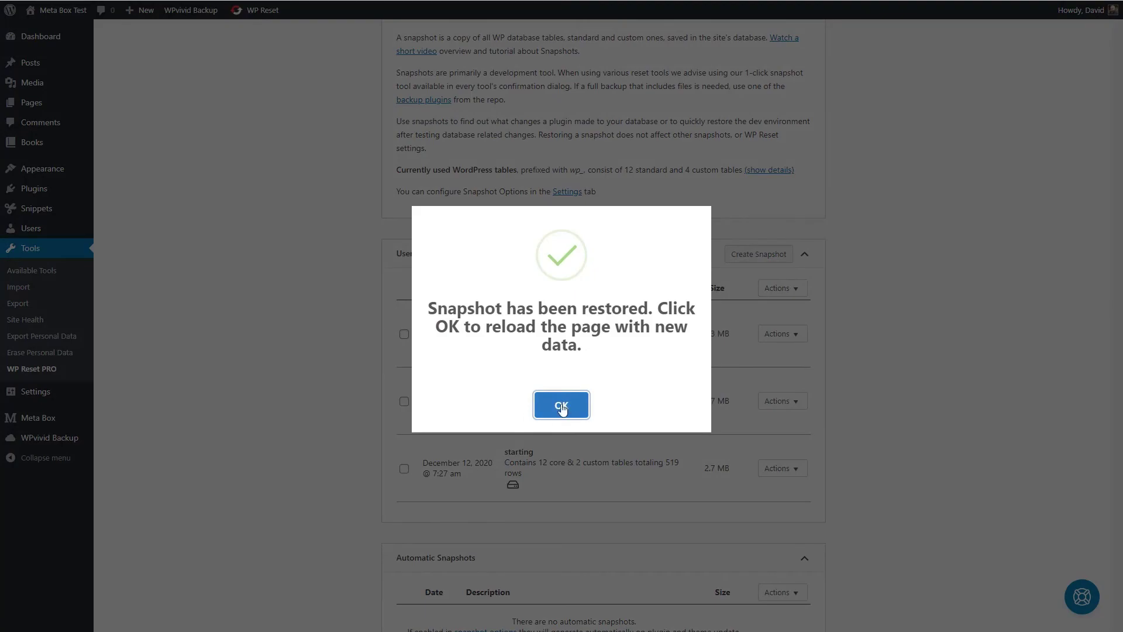
click(561, 404)
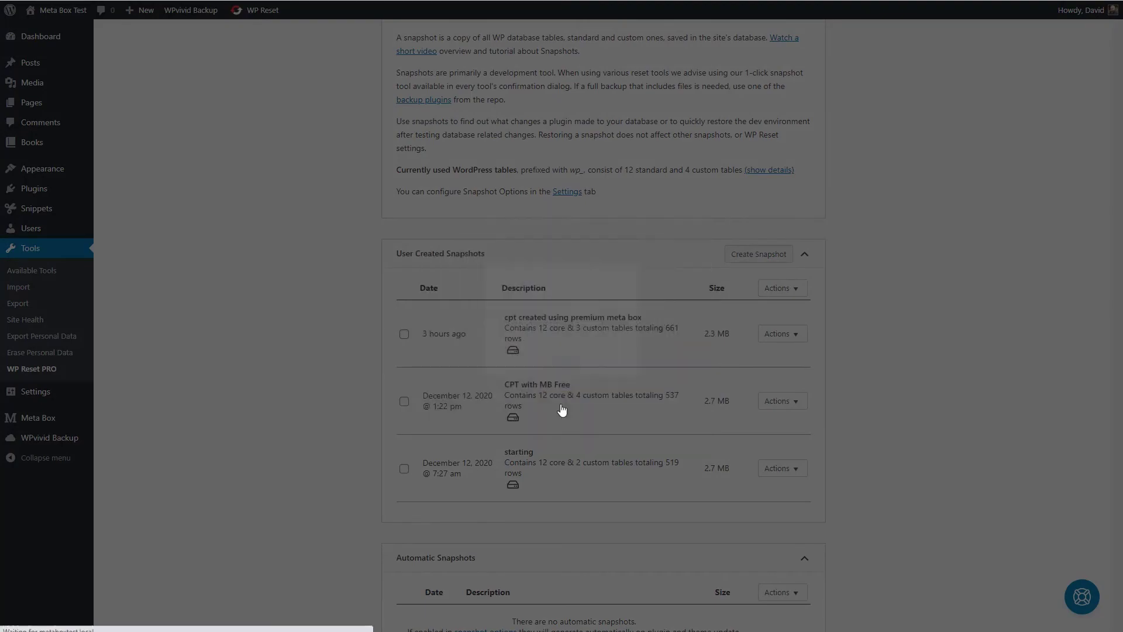
Delete the inactive Code Snippets, MB Custom Post Types & Custom Taxonomies and Meta Box plugins in one bulk action.
click(36, 187)
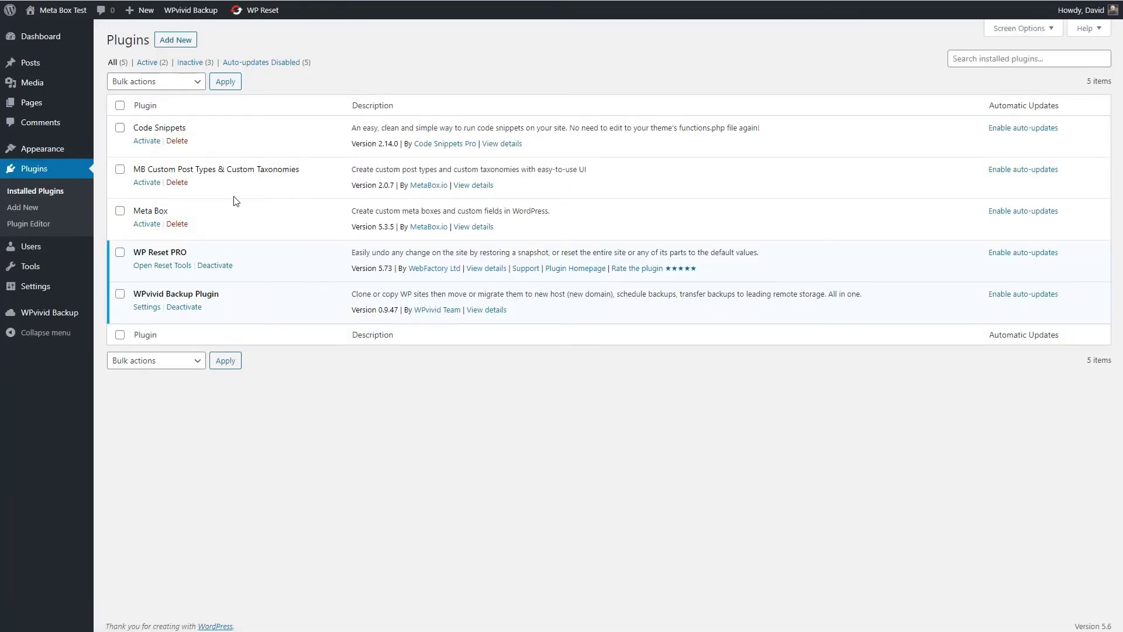
click(120, 127)
click(120, 169)
click(120, 211)
click(169, 82)
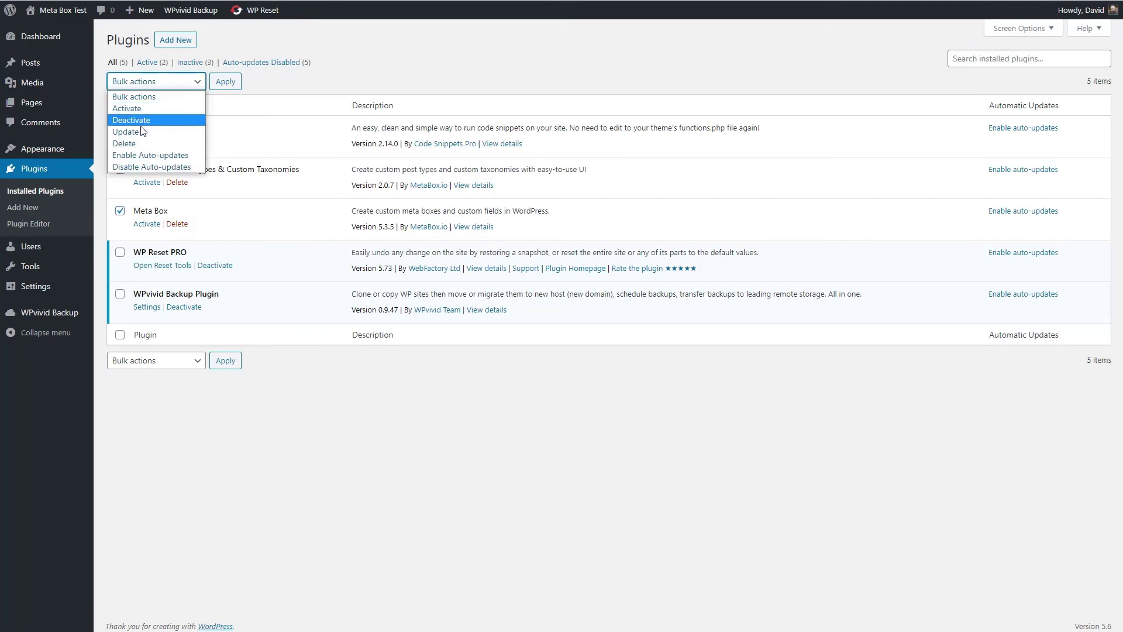
click(140, 143)
click(225, 81)
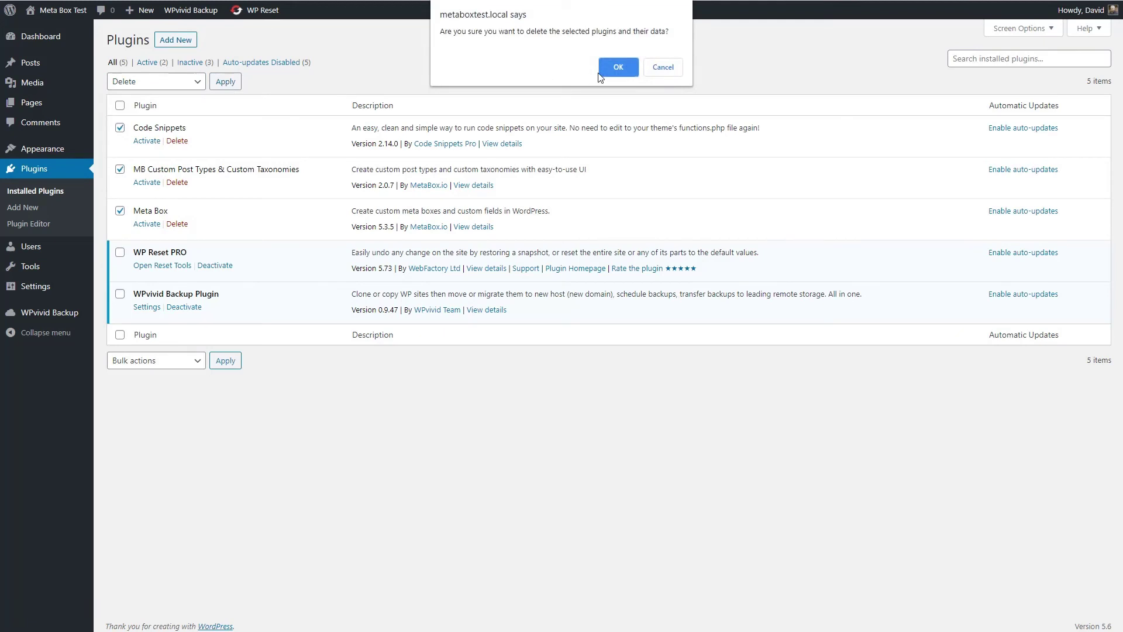
click(612, 68)
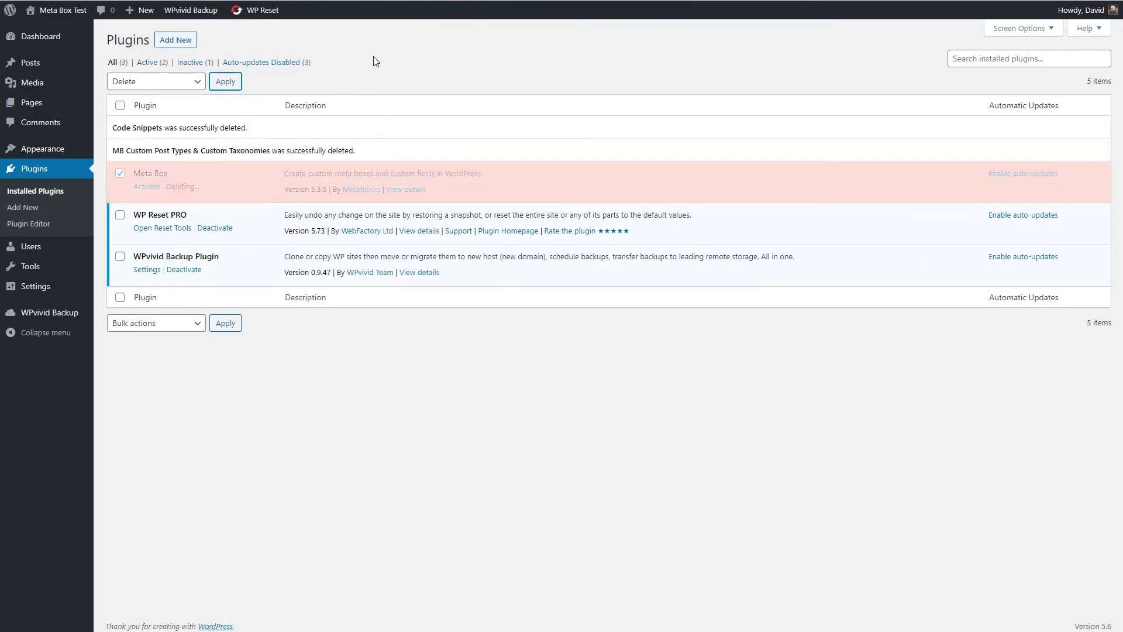
View the site's front page and return to the WordPress admin.
click(63, 11)
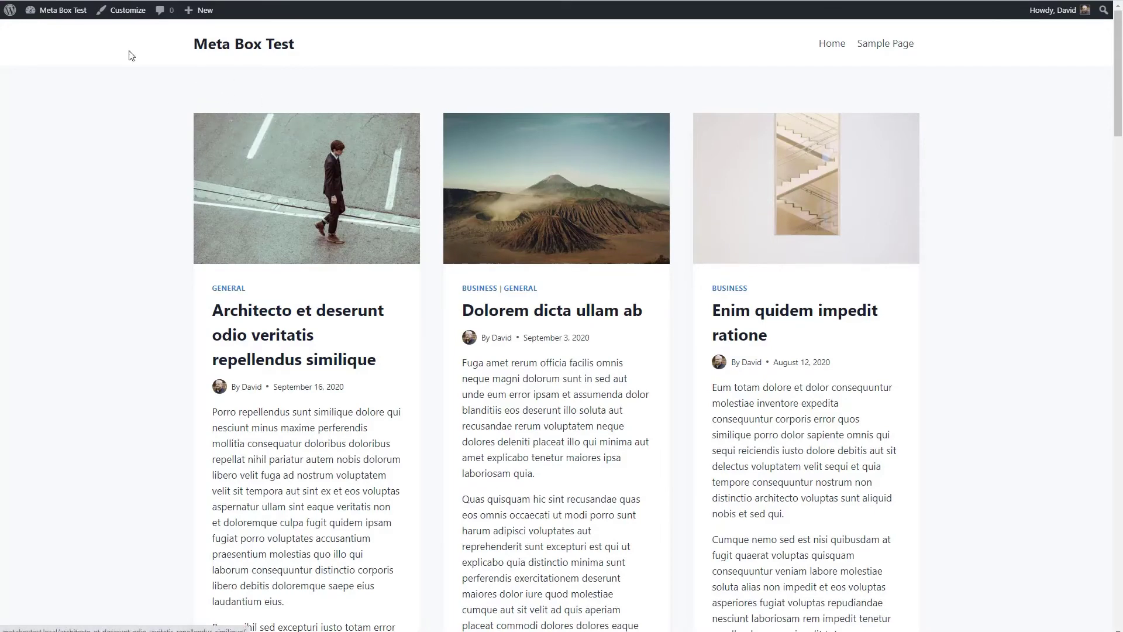
click(63, 11)
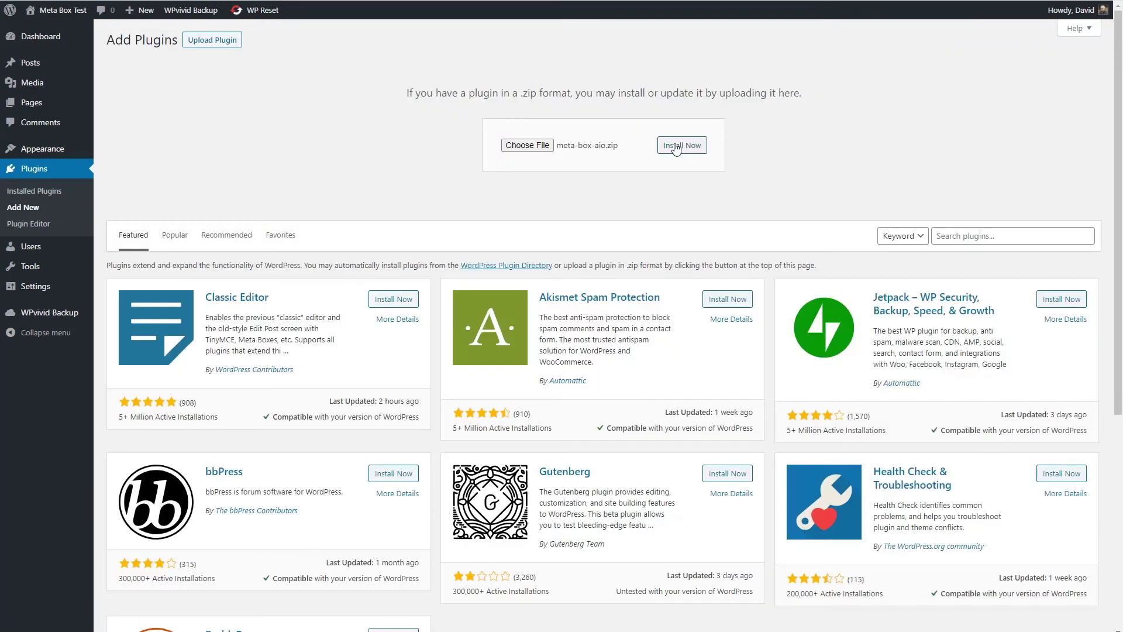
Install and activate Meta Box AIO from meta-box-aio.zip, along with the Meta Box plugin it requires.
click(676, 146)
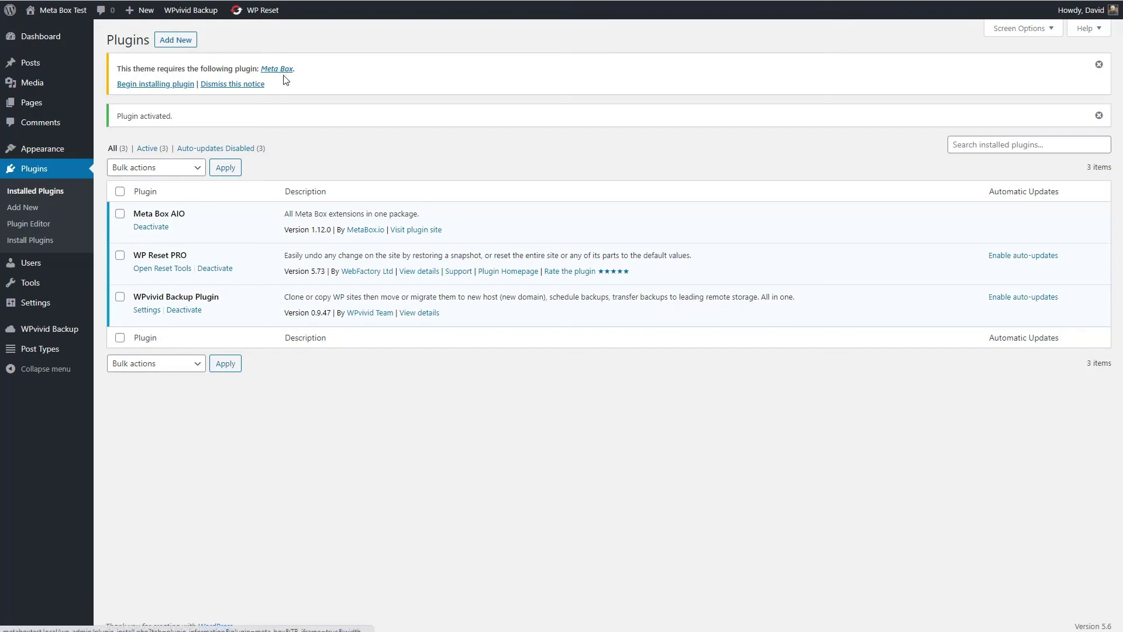
click(180, 85)
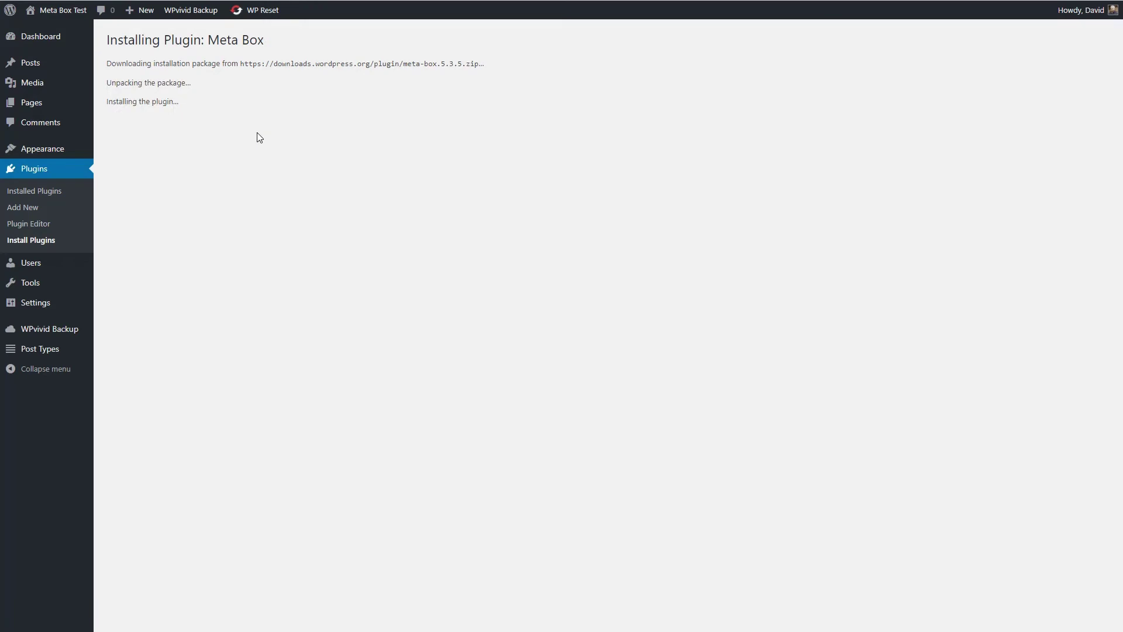
click(214, 141)
click(145, 138)
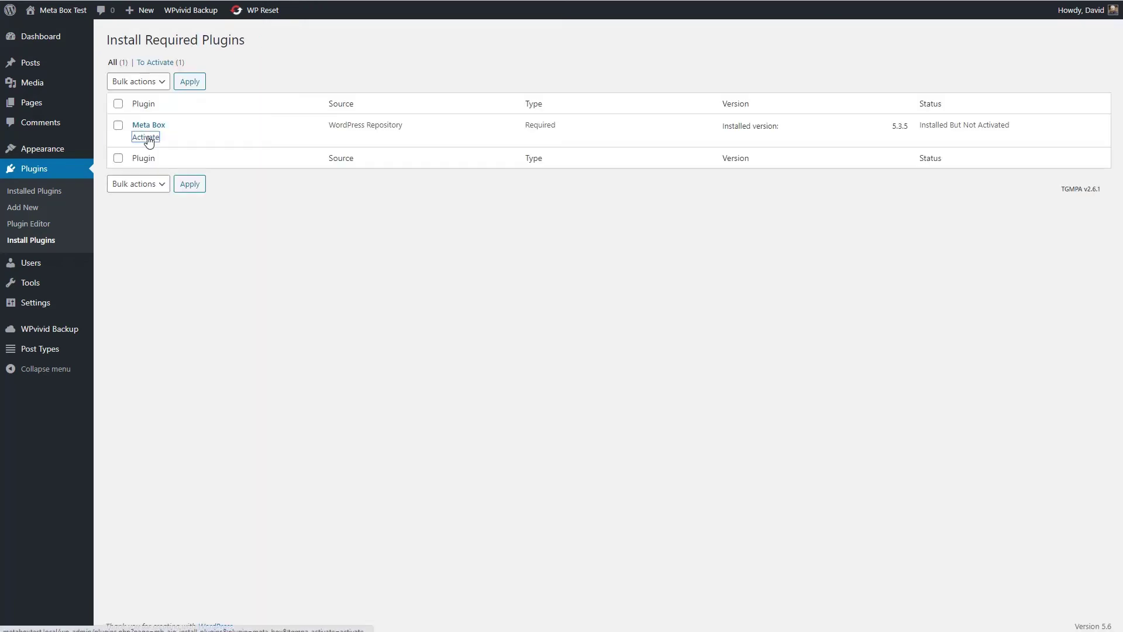
click(52, 197)
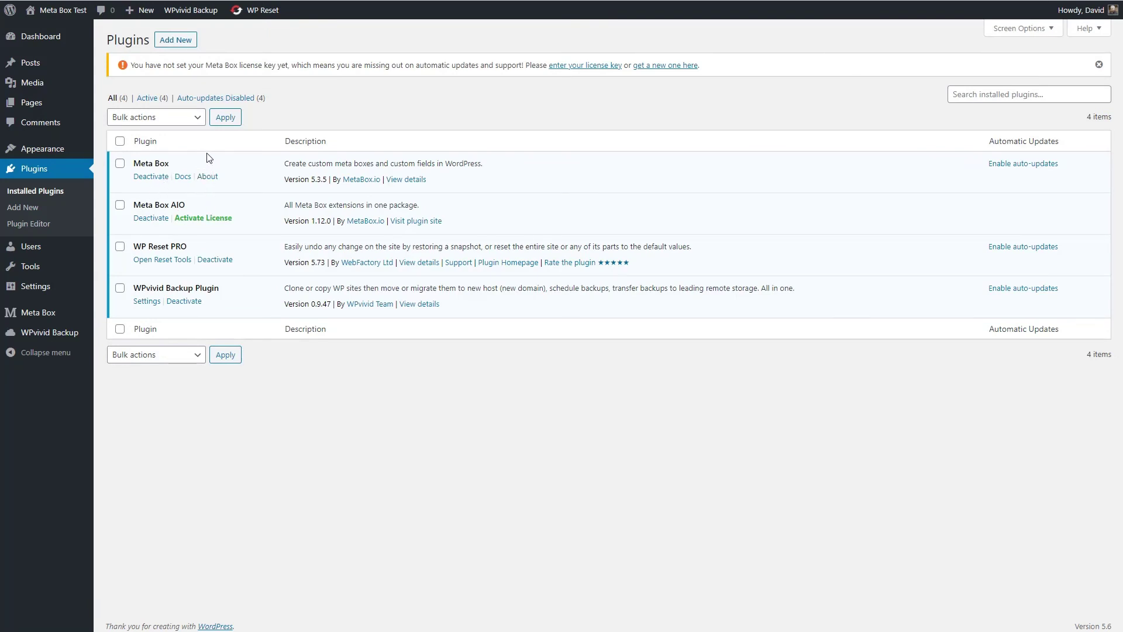
Open the Meta Box extensions page to review which extensions are enabled.
click(31, 319)
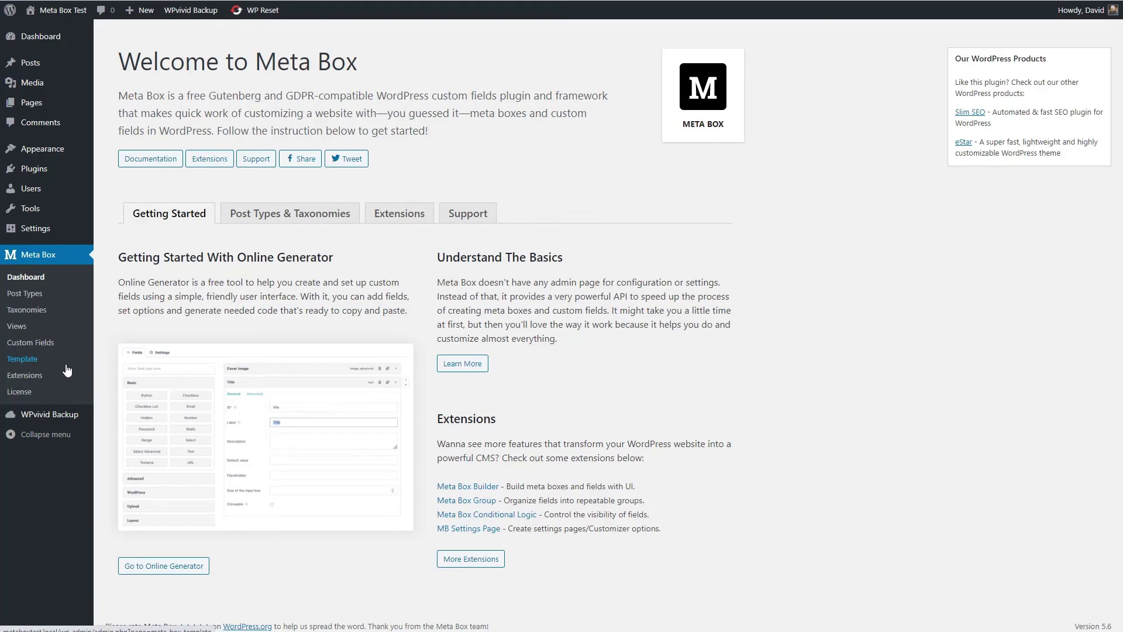
click(26, 376)
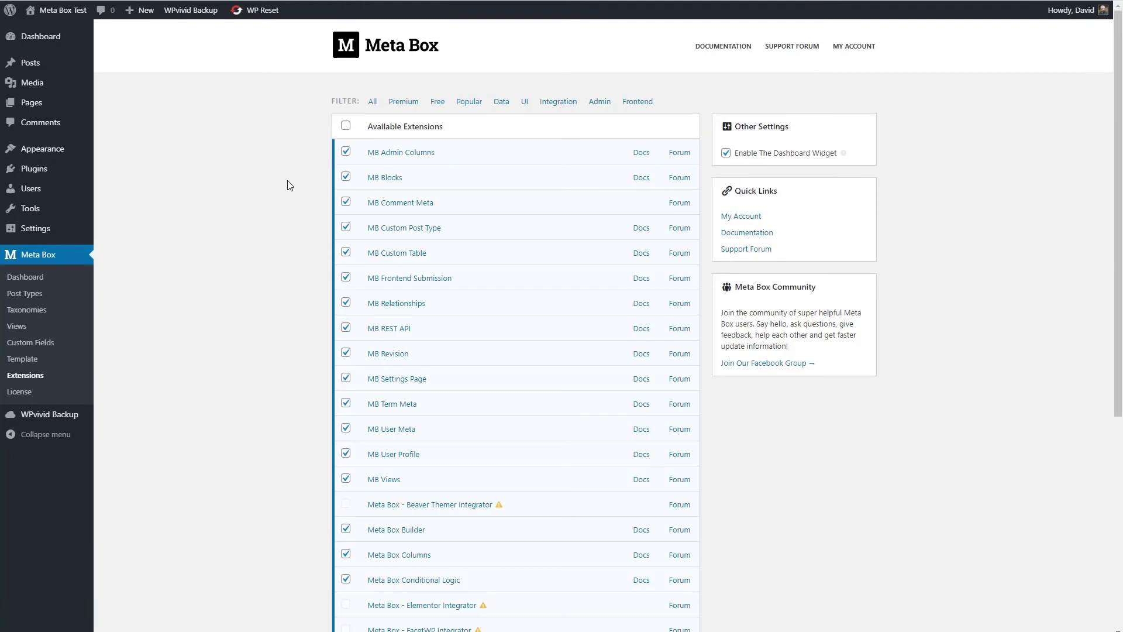
Look through the full list of available Meta Box extensions, including the Beaver Themer, Elementor and FacetWP integrators.
scroll(288, 344, down, 2)
scroll(288, 344, down, 4)
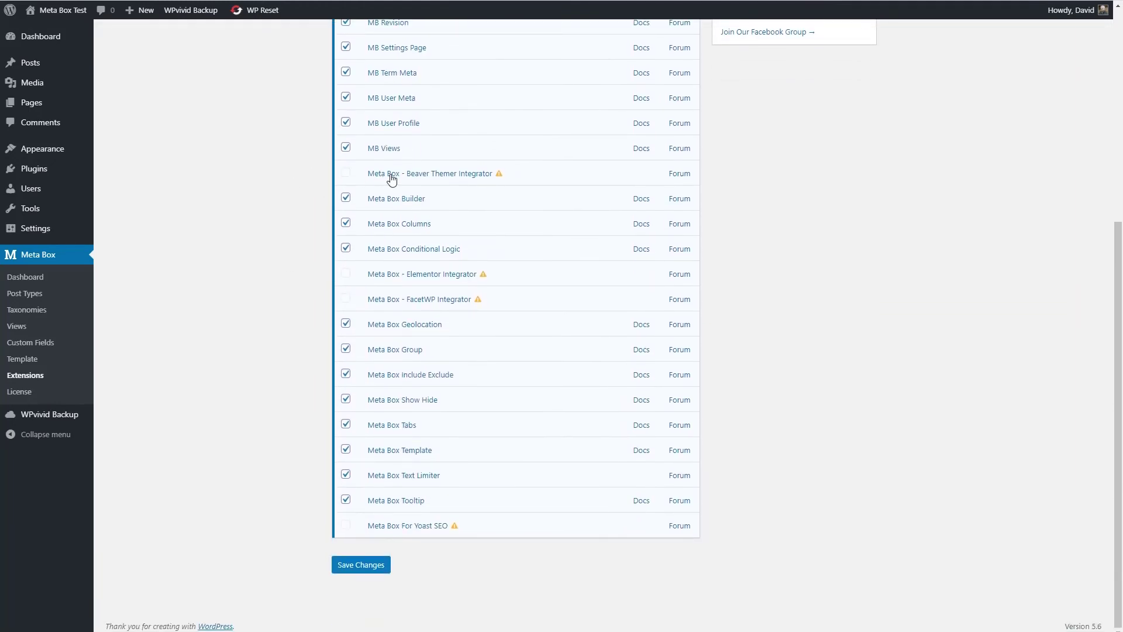
mouse_move(413, 176)
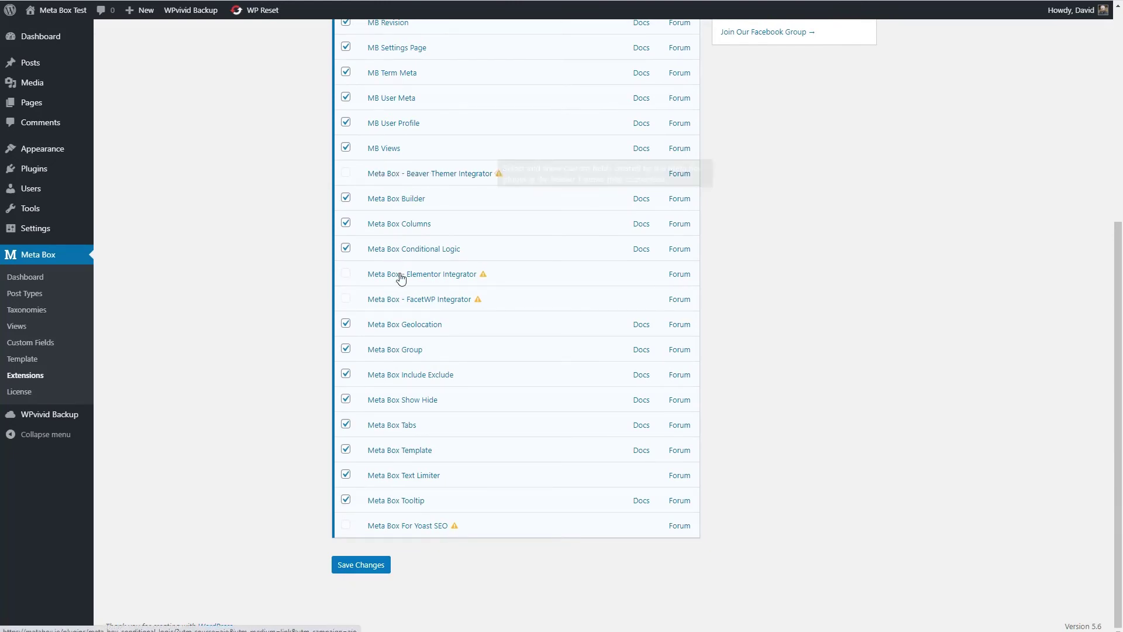
scroll(293, 307, up, 5)
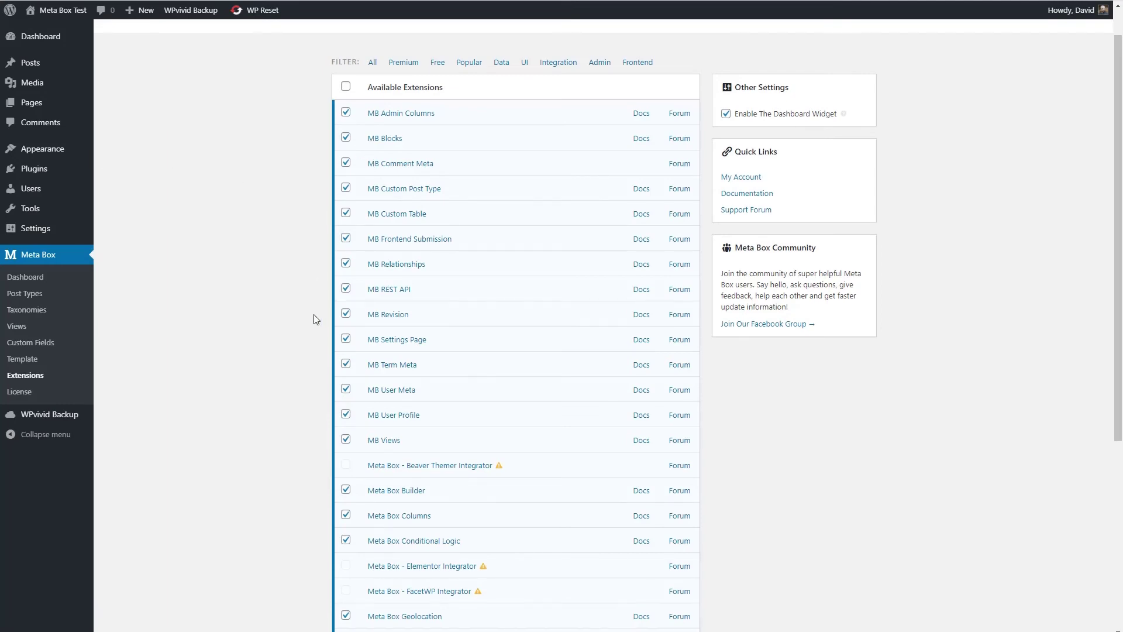
scroll(315, 319, down, 5)
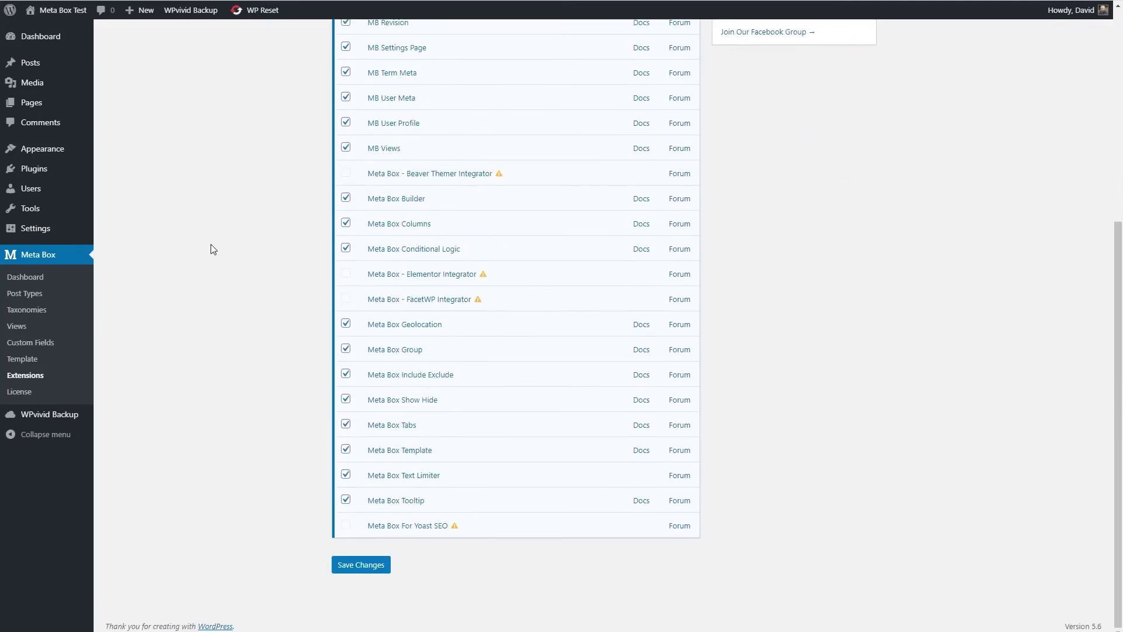
scroll(146, 193, up, 6)
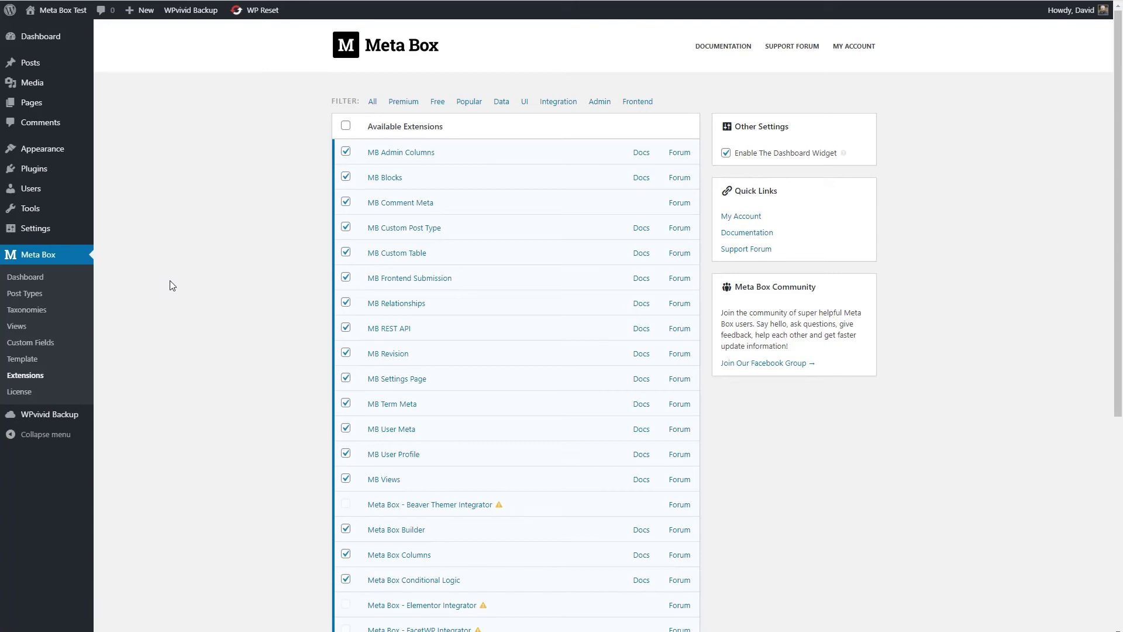
Start a new Meta Box post type with plural name Books and singular name Book, and check its labels.
click(33, 300)
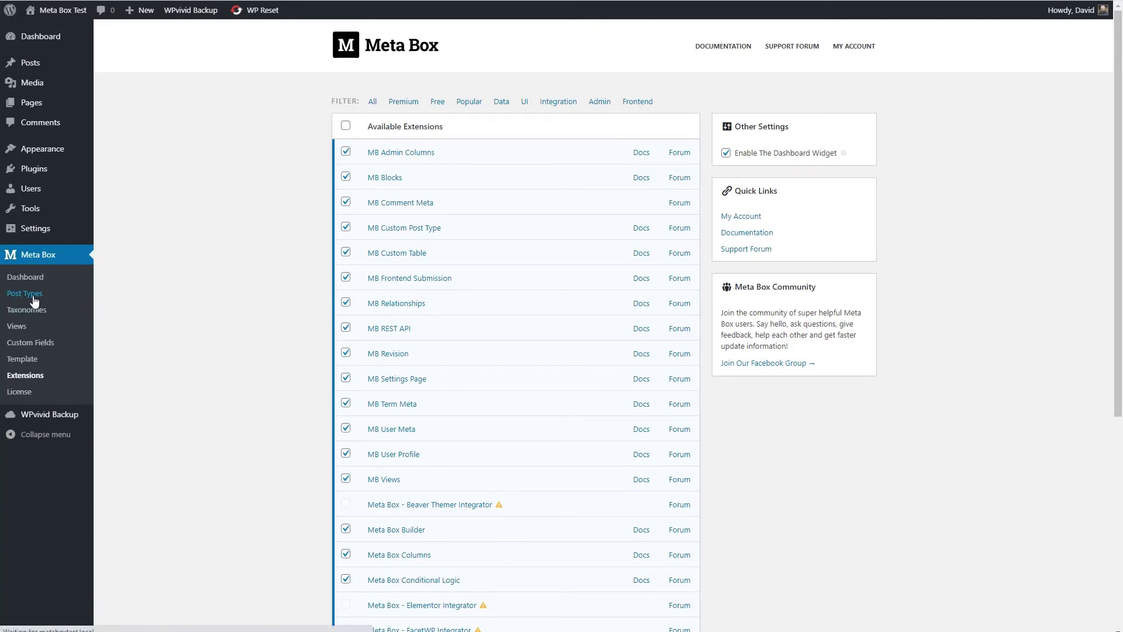
click(204, 47)
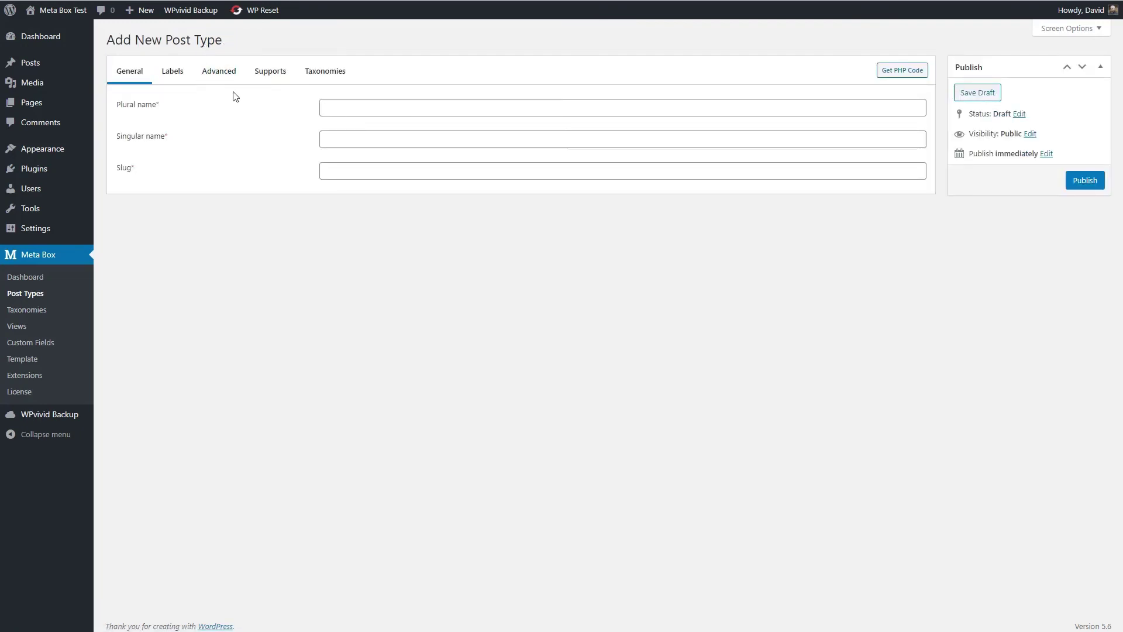
click(342, 107)
text(Books)
key(Tab)
click(172, 70)
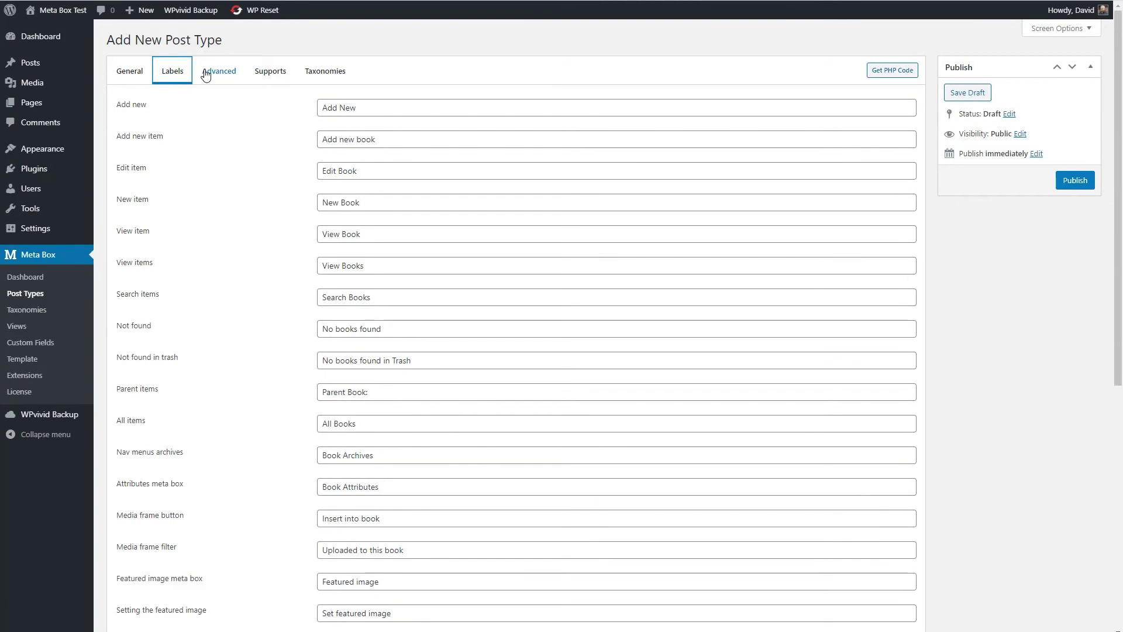
Set the post type's advanced description to "A book review Custom Post Type".
click(205, 73)
click(356, 114)
text(A book review Custom Post Type)
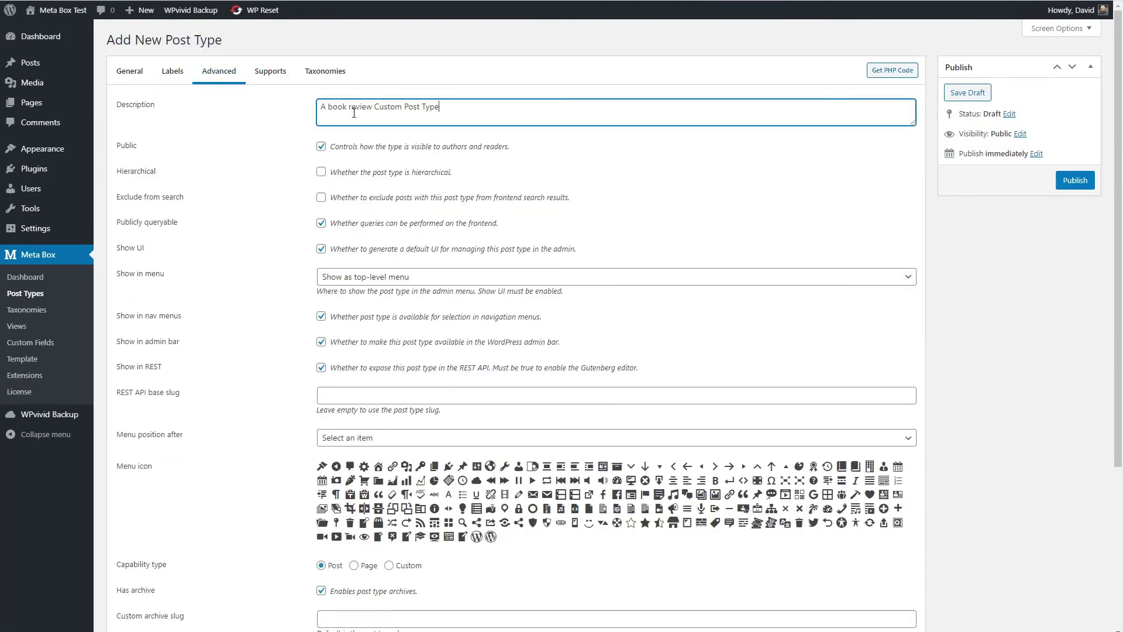
Place the Books menu item after Dashboard, give it the book icon, and check the remaining advanced options.
scroll(386, 185, down, 1)
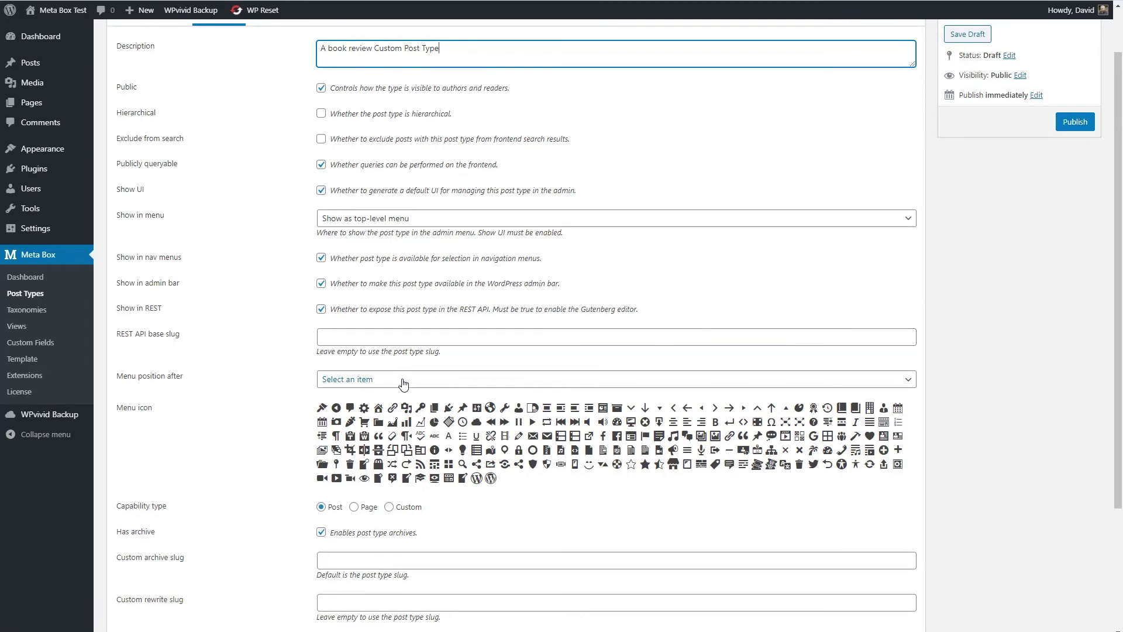
click(403, 380)
click(373, 406)
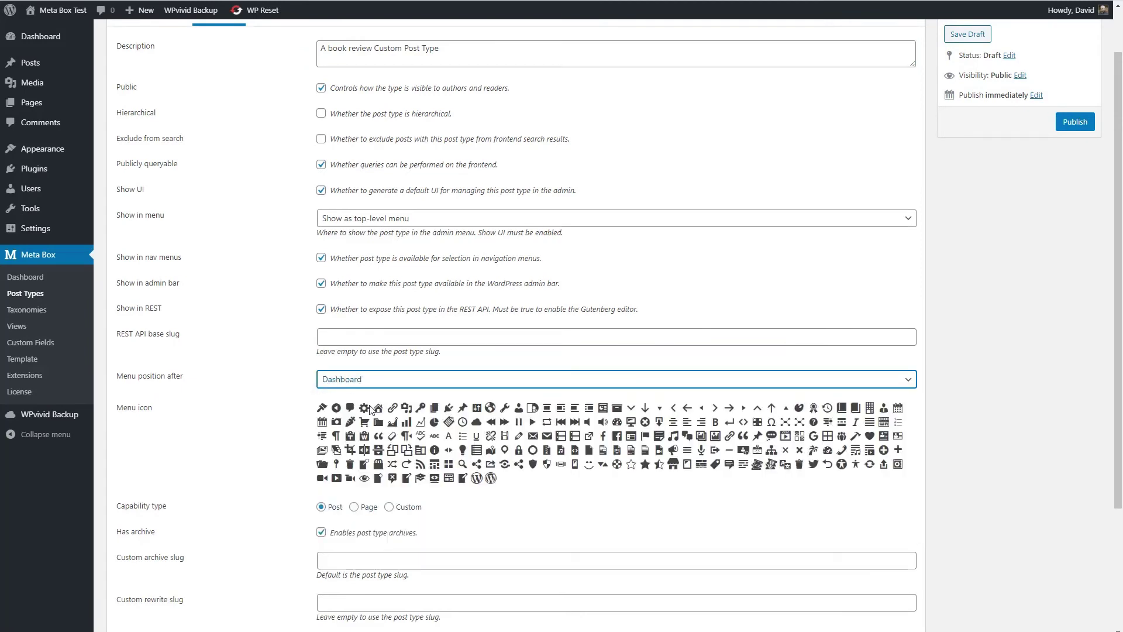
click(841, 413)
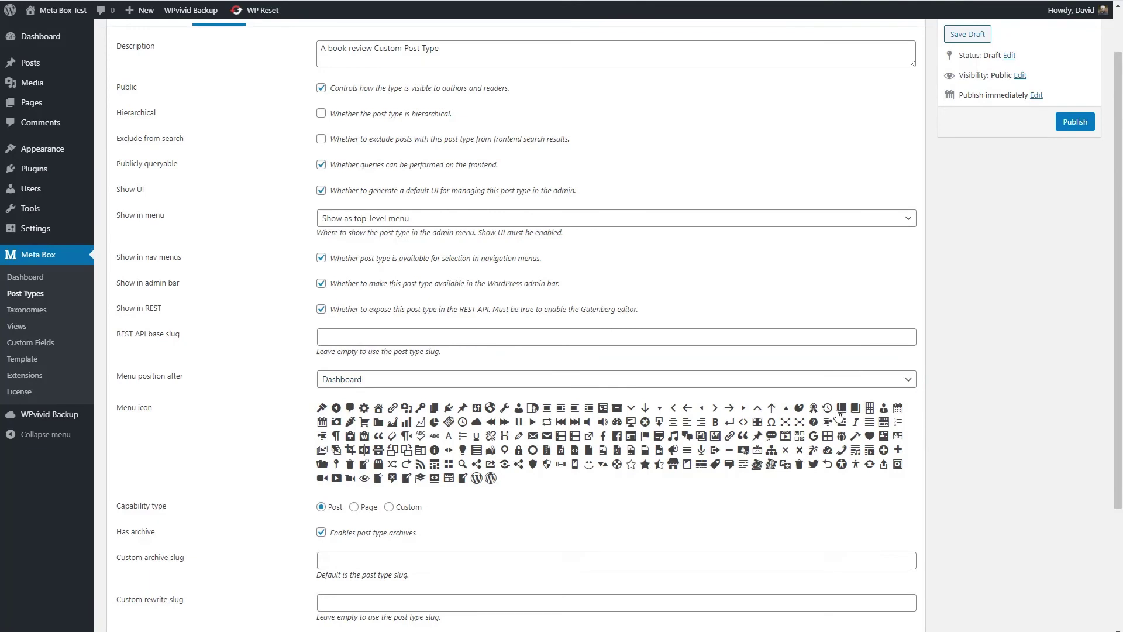
scroll(572, 440, down, 3)
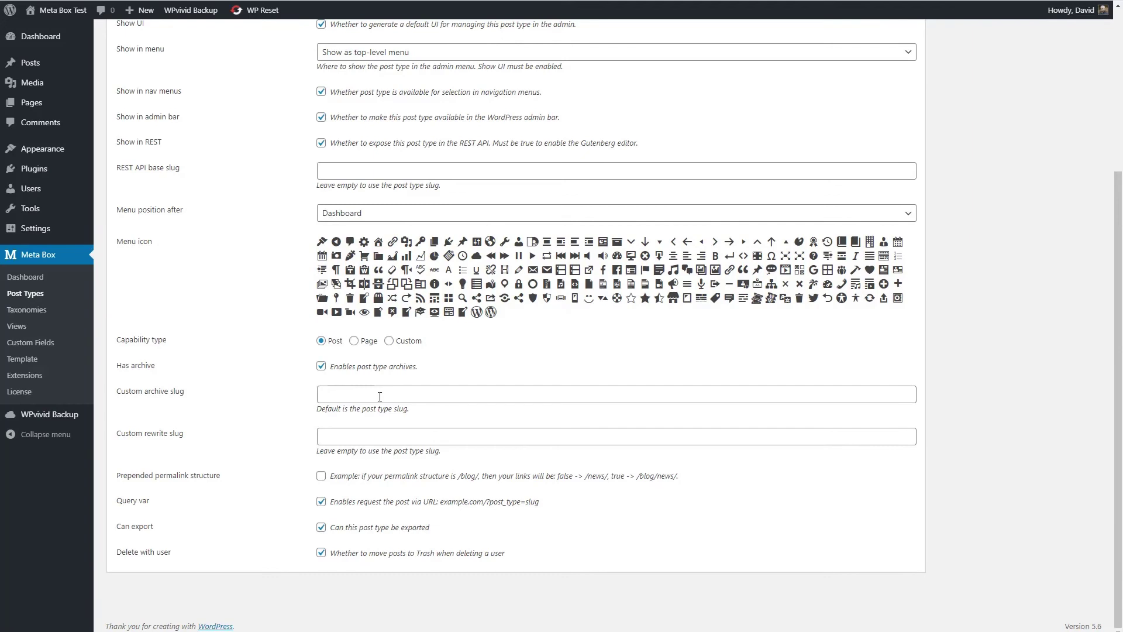
scroll(379, 397, up, 4)
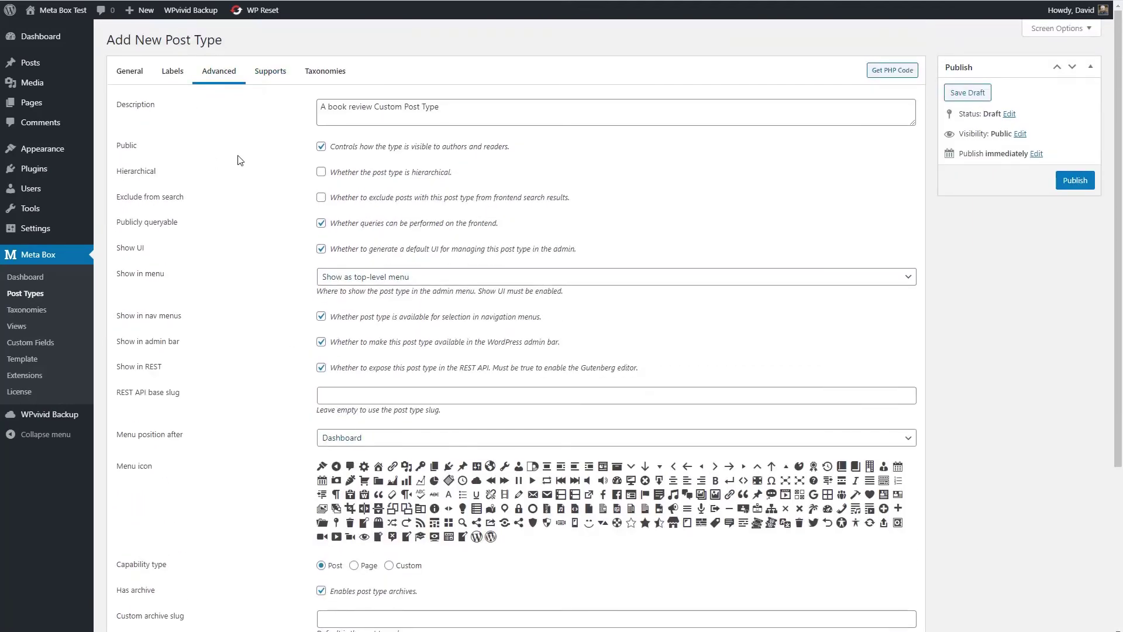
Add Excerpt, Author and Revisions support to the Books post type and publish it without any taxonomies.
click(271, 71)
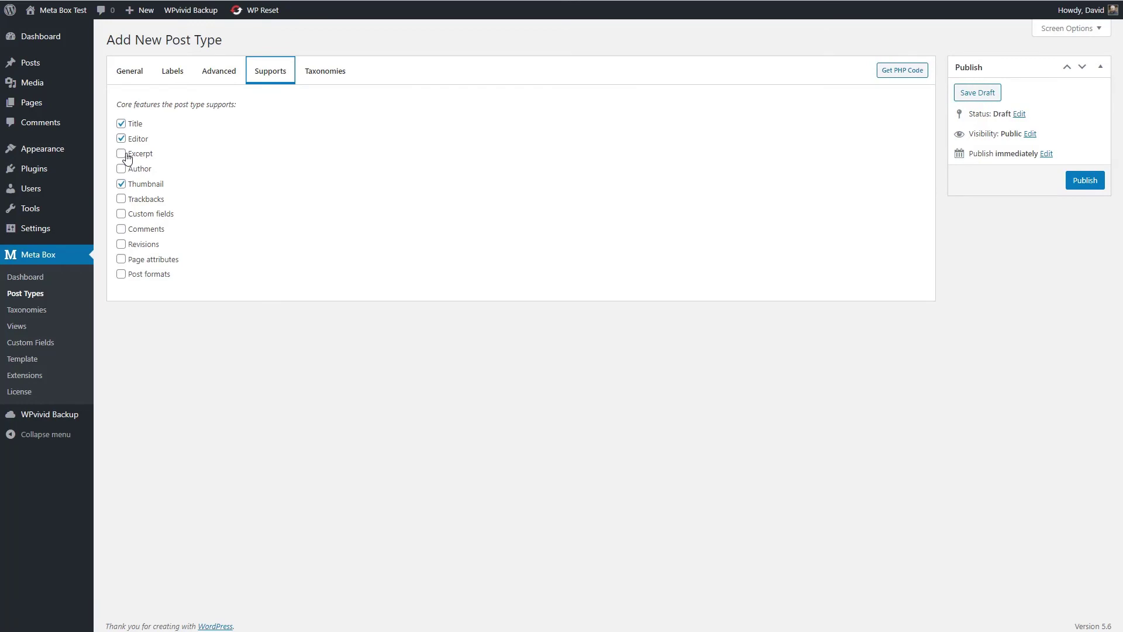
click(122, 154)
click(123, 170)
click(120, 248)
click(332, 73)
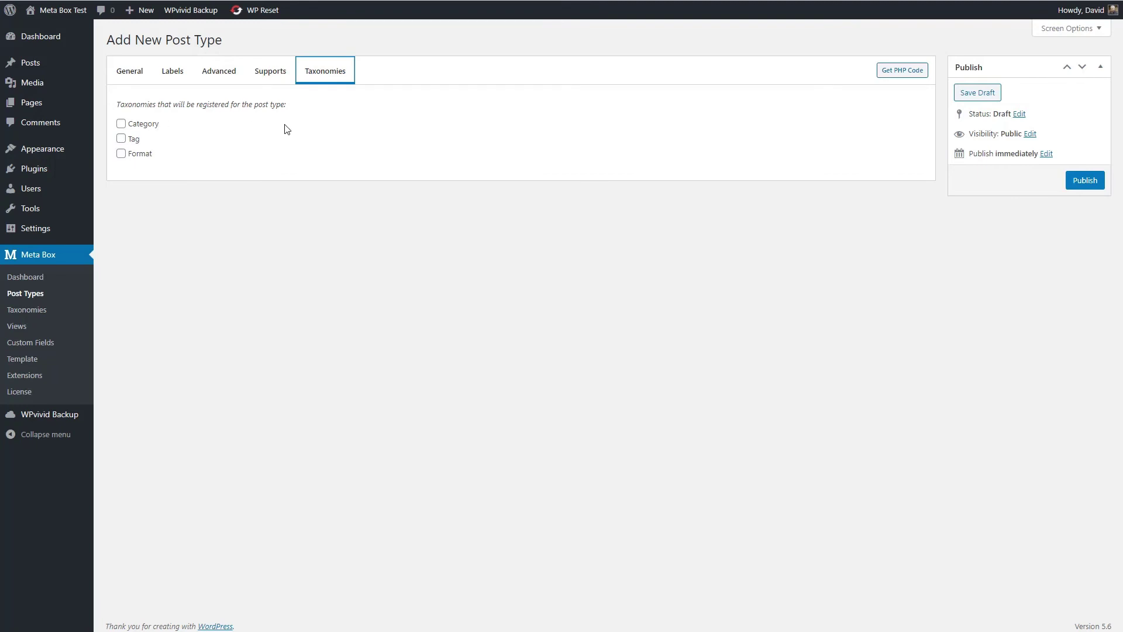
click(1082, 184)
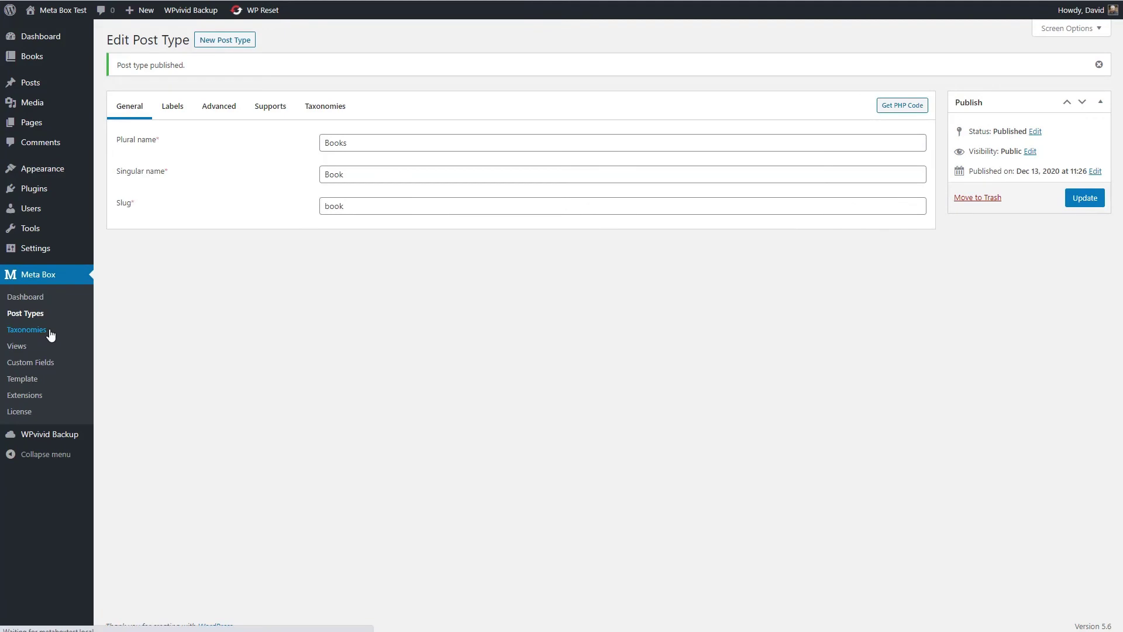
Start a new Meta Box taxonomy with plural name Genres and singular name Genre.
click(47, 329)
click(220, 39)
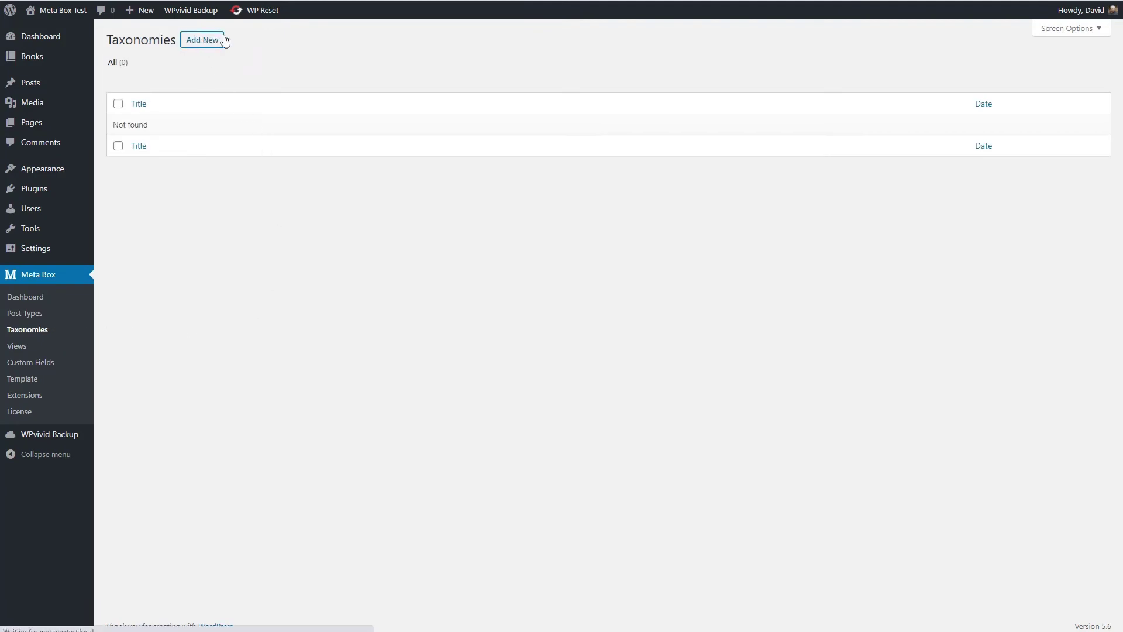
click(378, 105)
text(Genres)
key(Tab)
text(Gen)
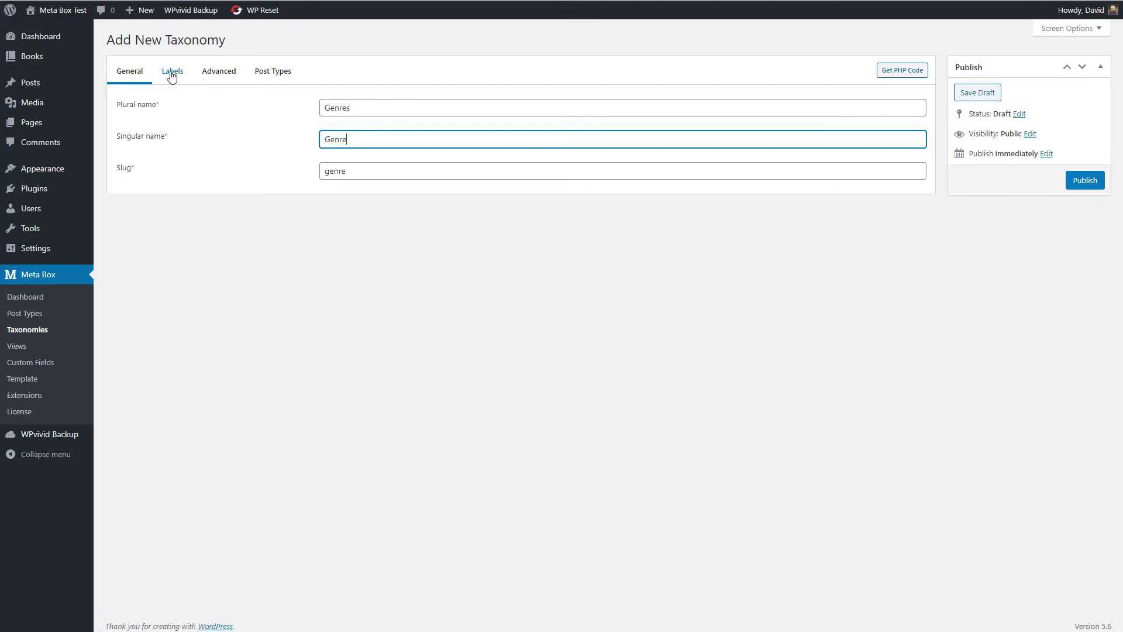
Enable the admin column for the Genres taxonomy in its advanced settings.
click(215, 74)
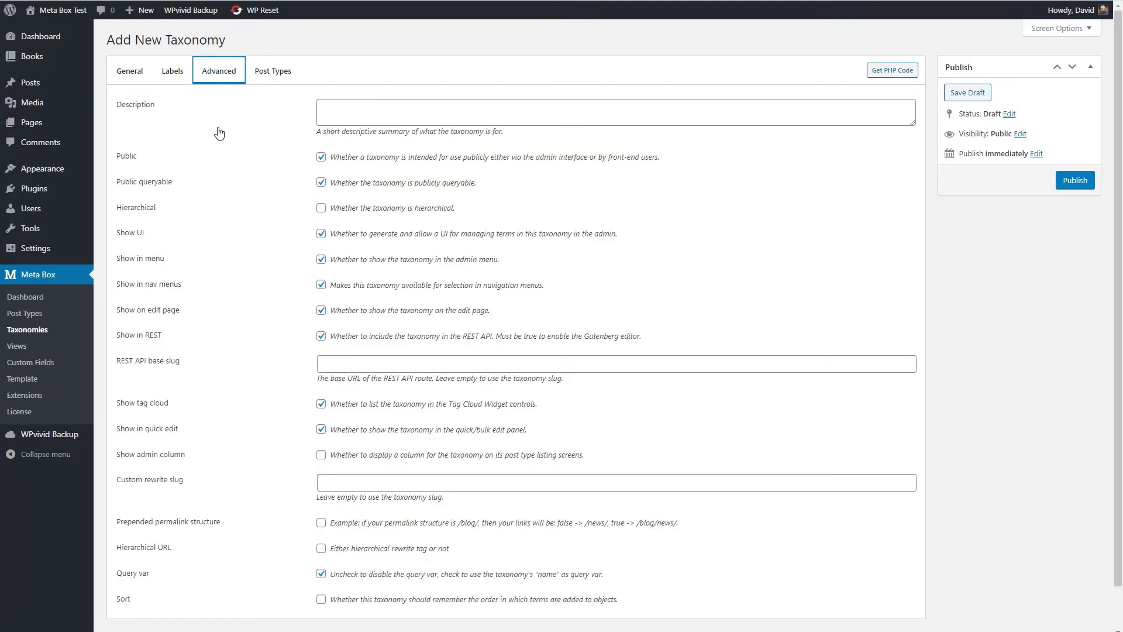
scroll(222, 153, down, 1)
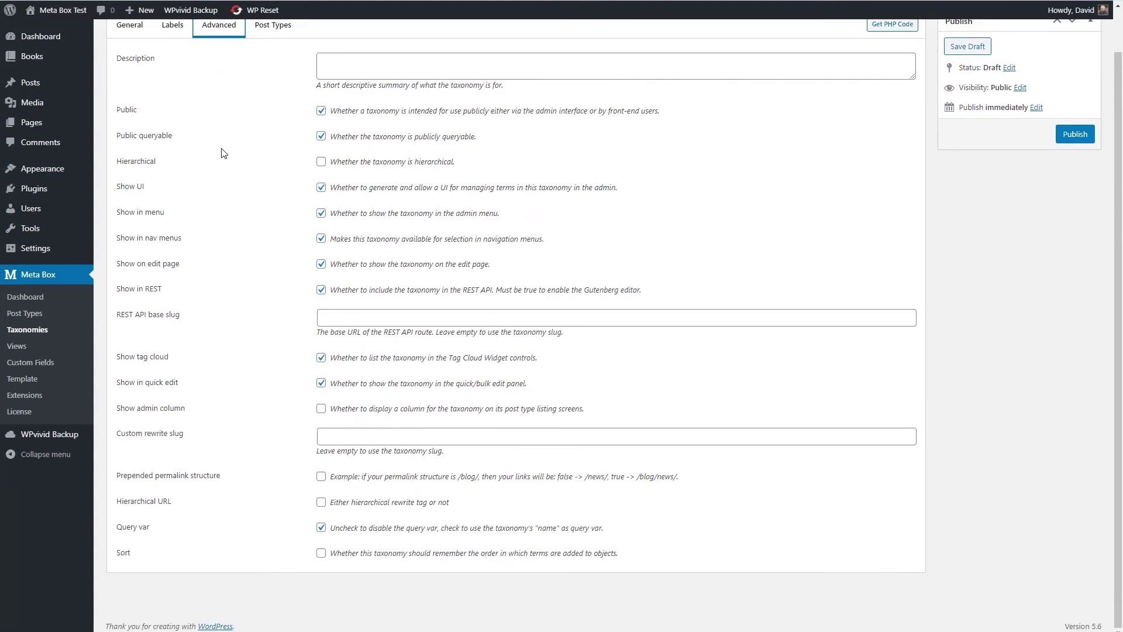
click(321, 414)
scroll(306, 412, up, 1)
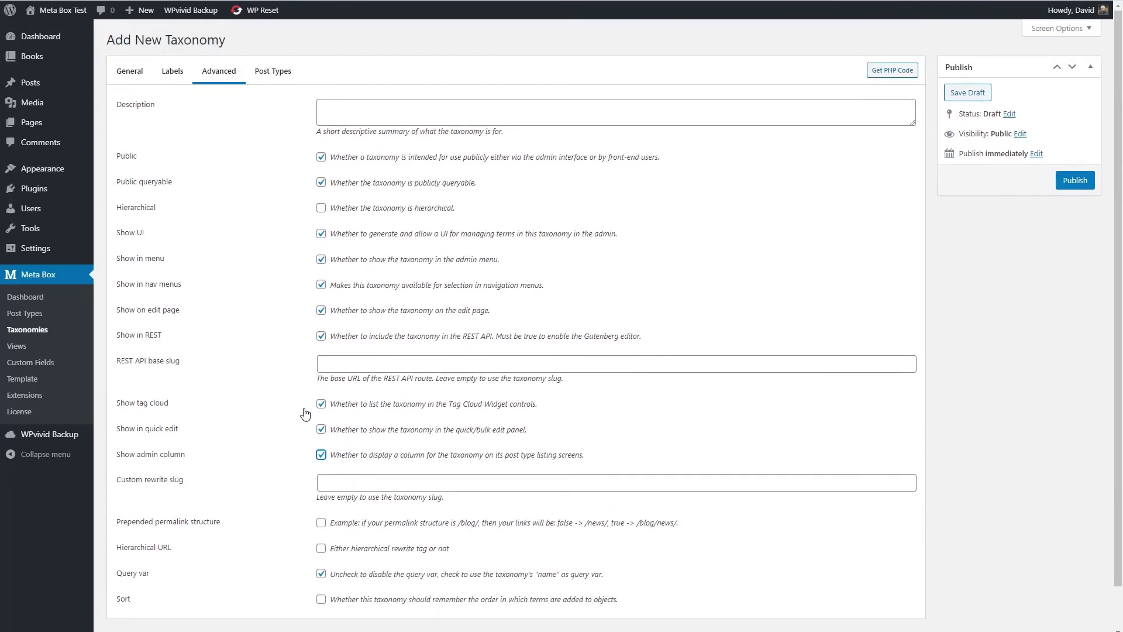
Assign the Genres taxonomy to the Post and Book post types and publish it.
click(285, 74)
click(121, 124)
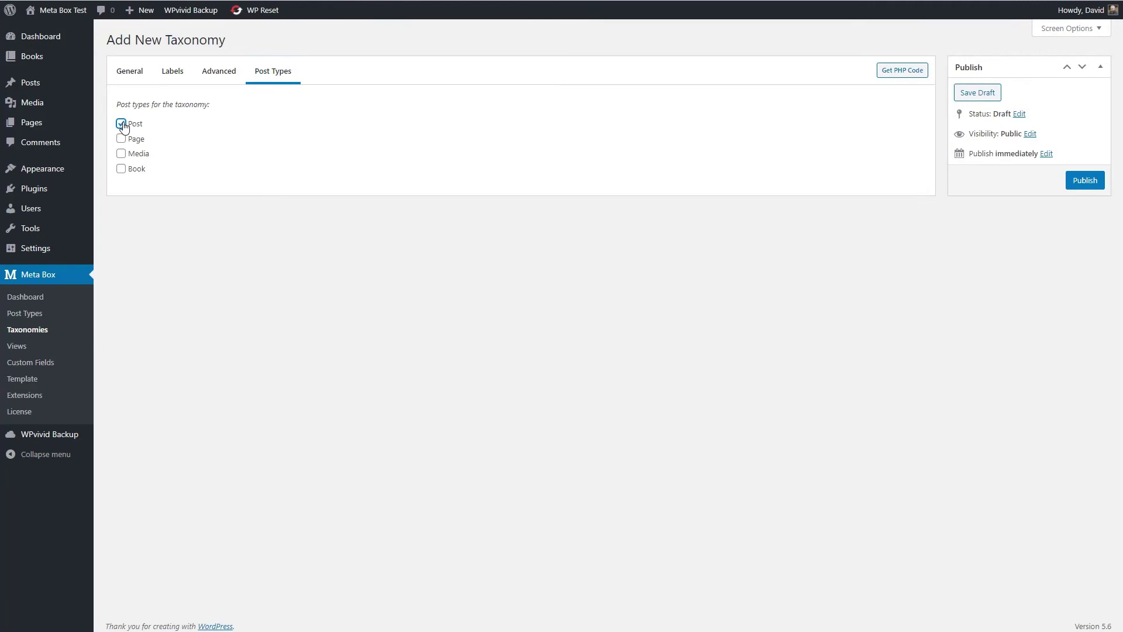
click(121, 170)
click(1085, 181)
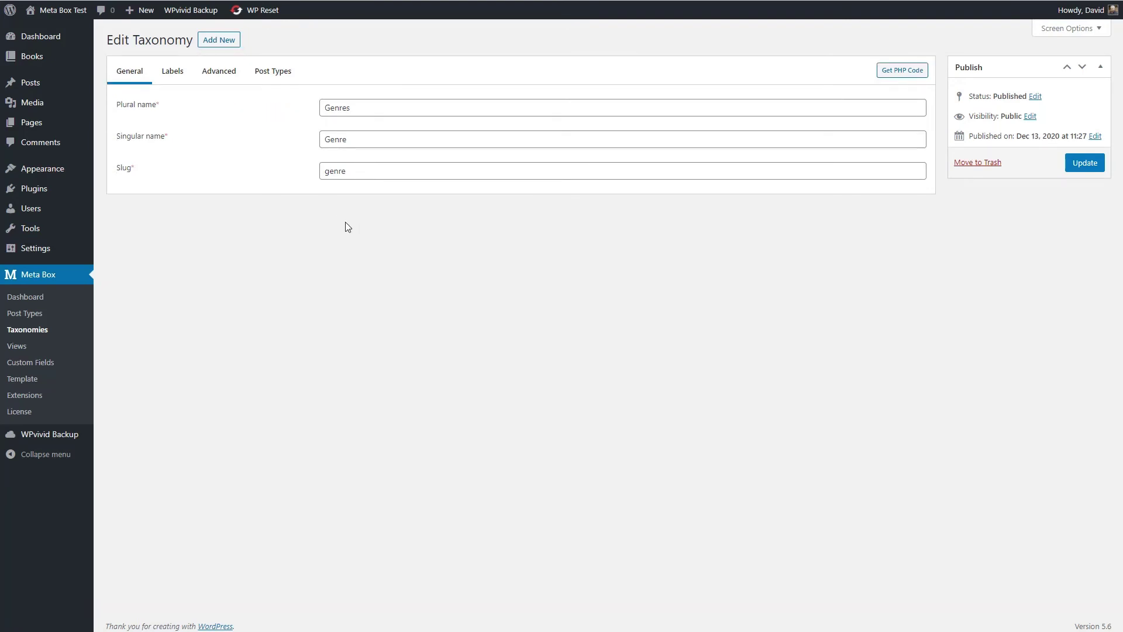
Create a new custom field group titled "Book Fields".
click(37, 364)
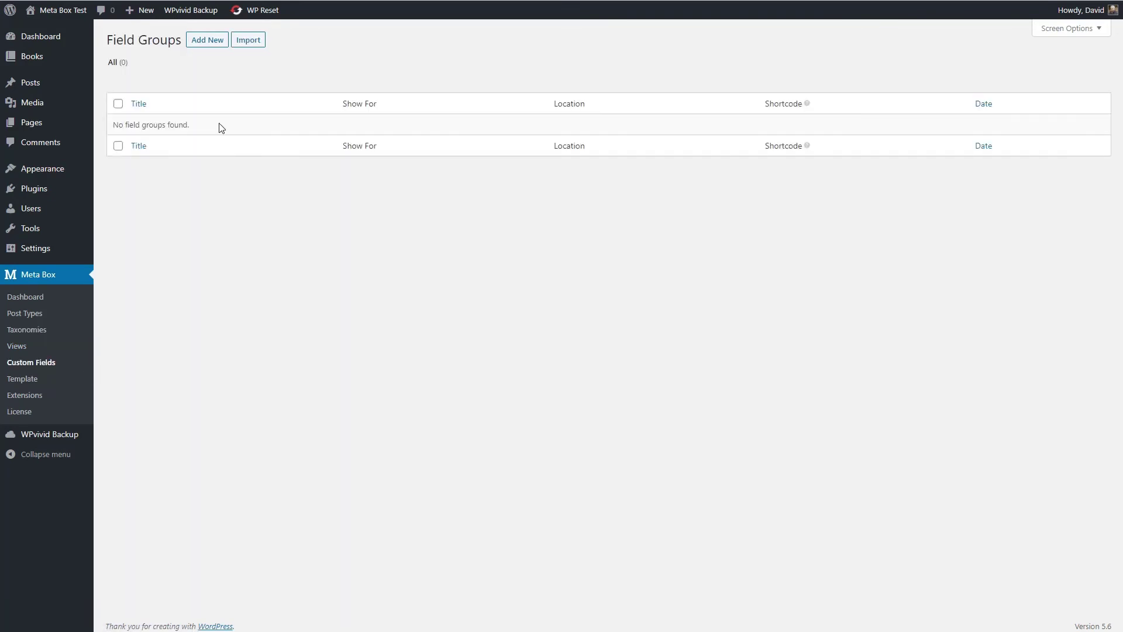
click(202, 45)
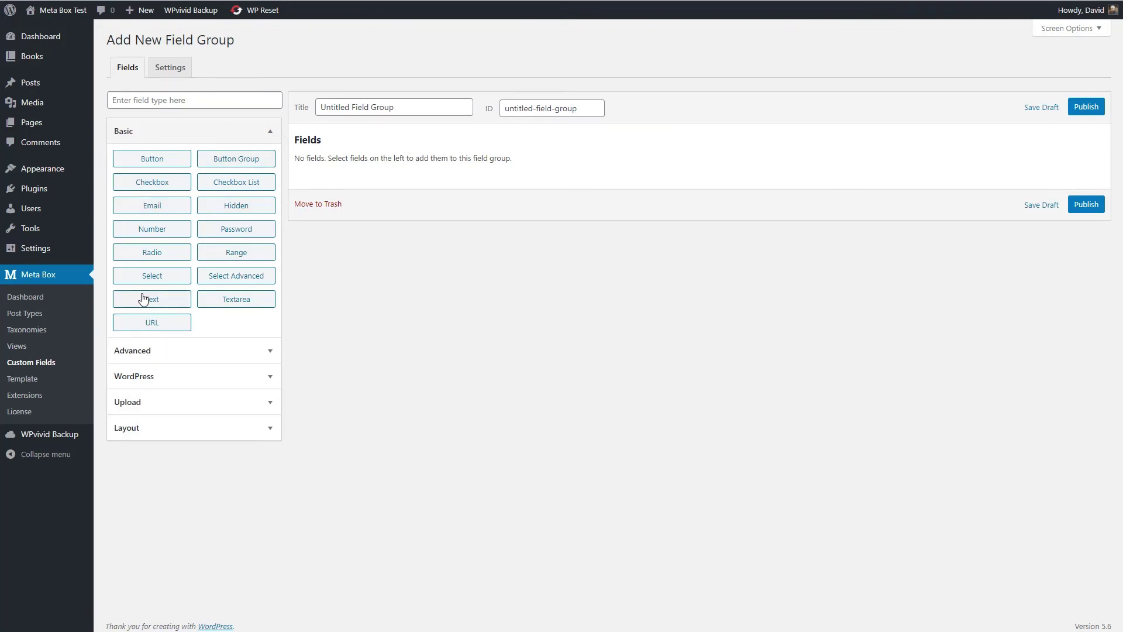
drag(395, 108, 326, 111)
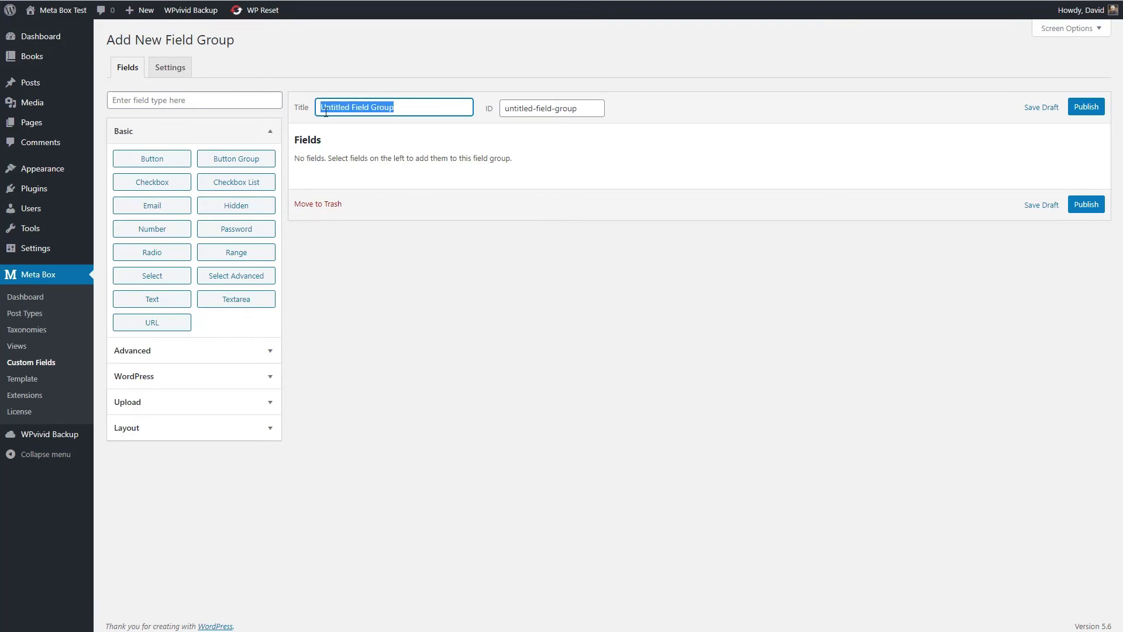
text(Book Fields)
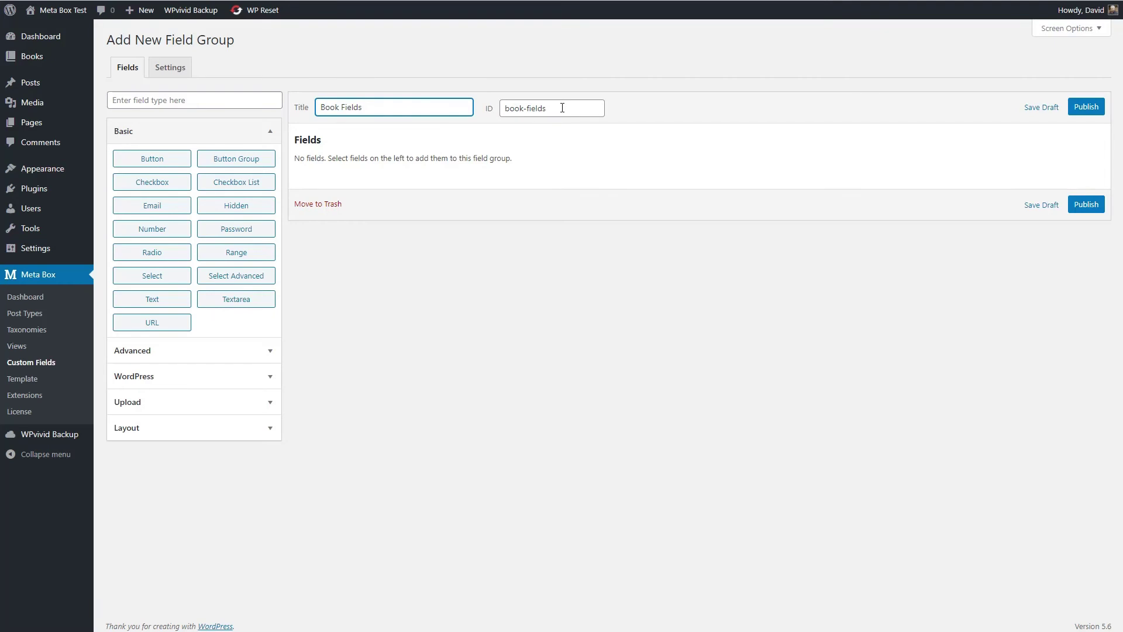
Add a text field to the group with the ID book_author and the label "Book Author".
click(154, 299)
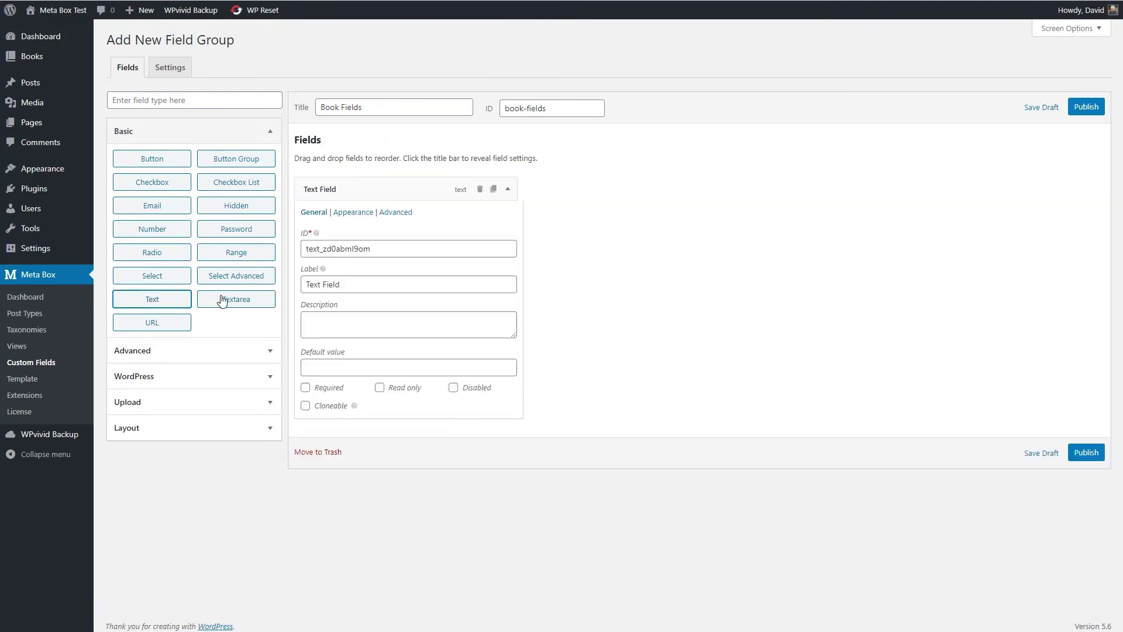
double_click(396, 247)
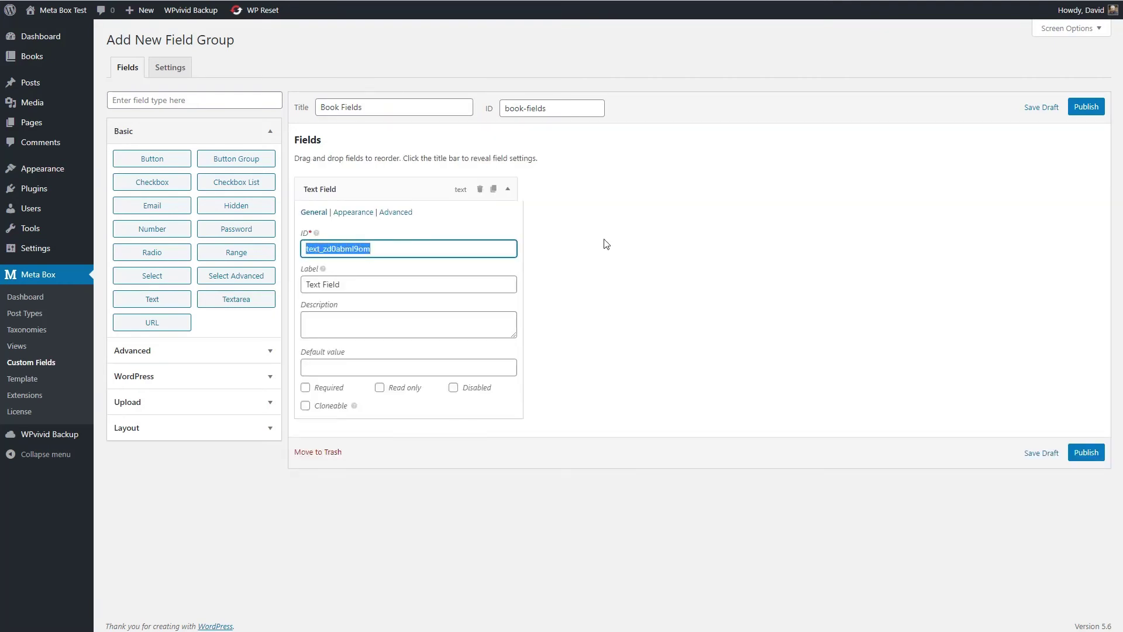
text(boo_author)
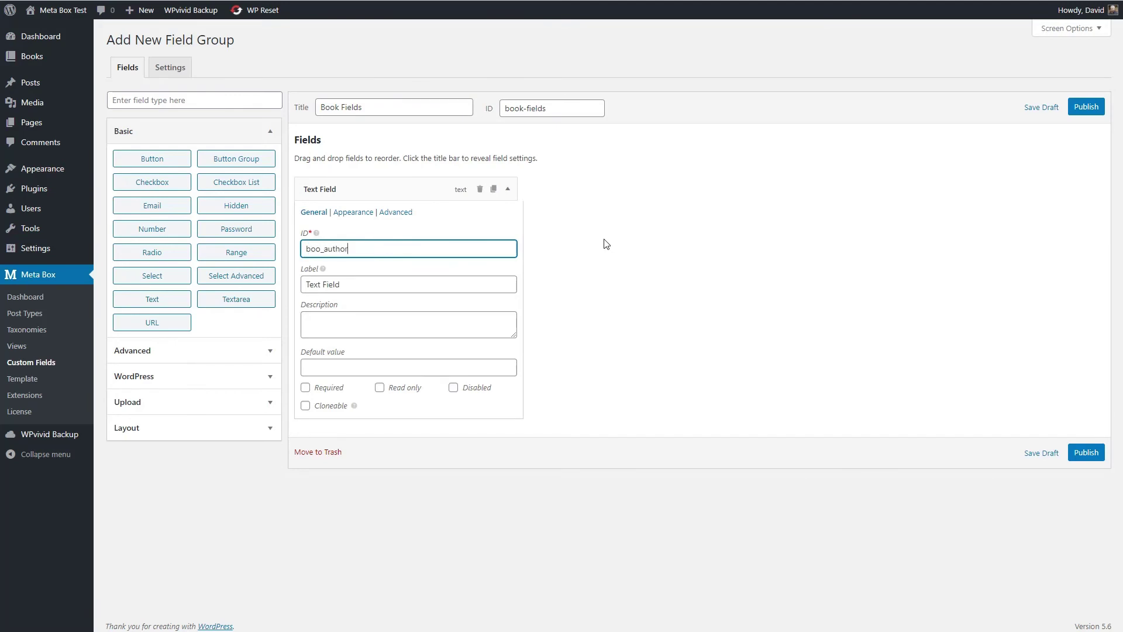
triple_click(388, 283)
text(Book Author)
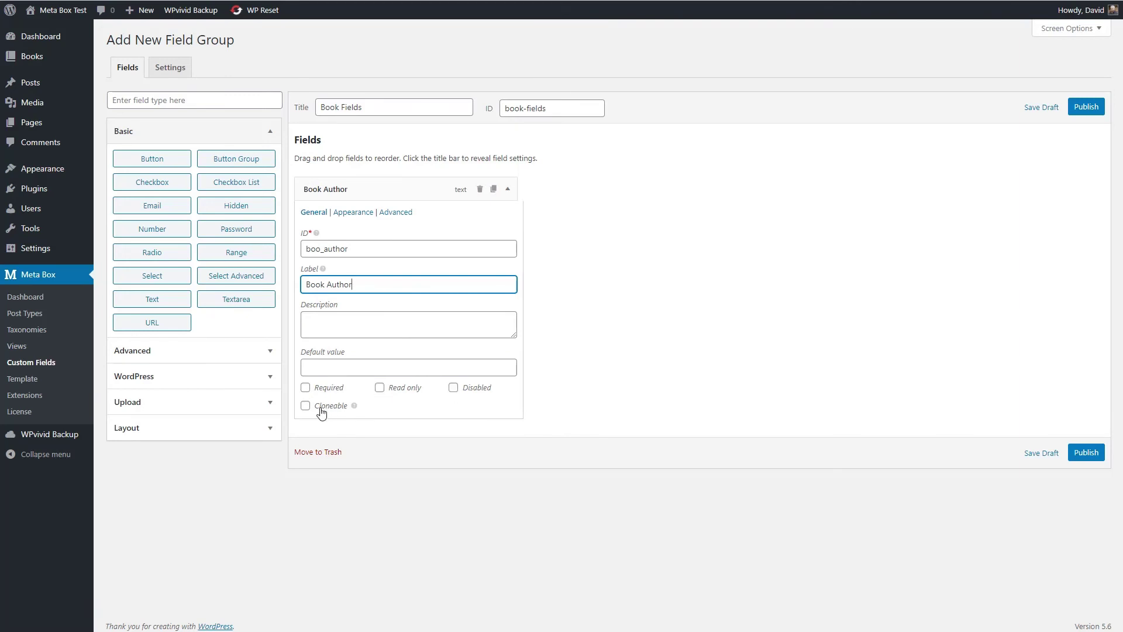
click(339, 247)
text(k)
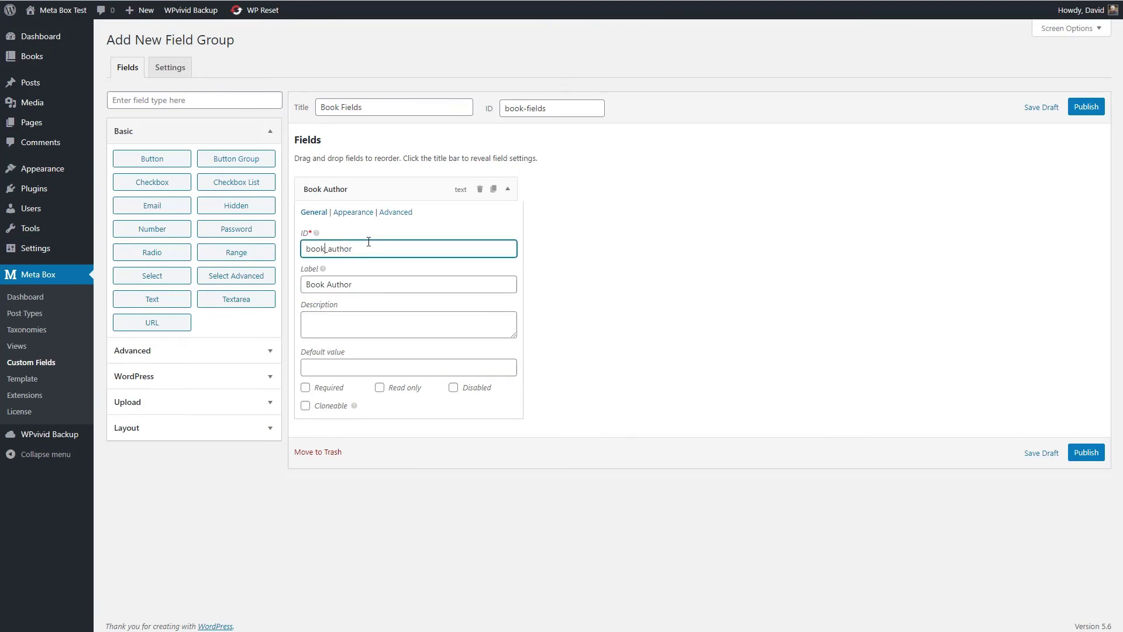
Review the appearance and advanced settings of the Book Author field.
click(351, 212)
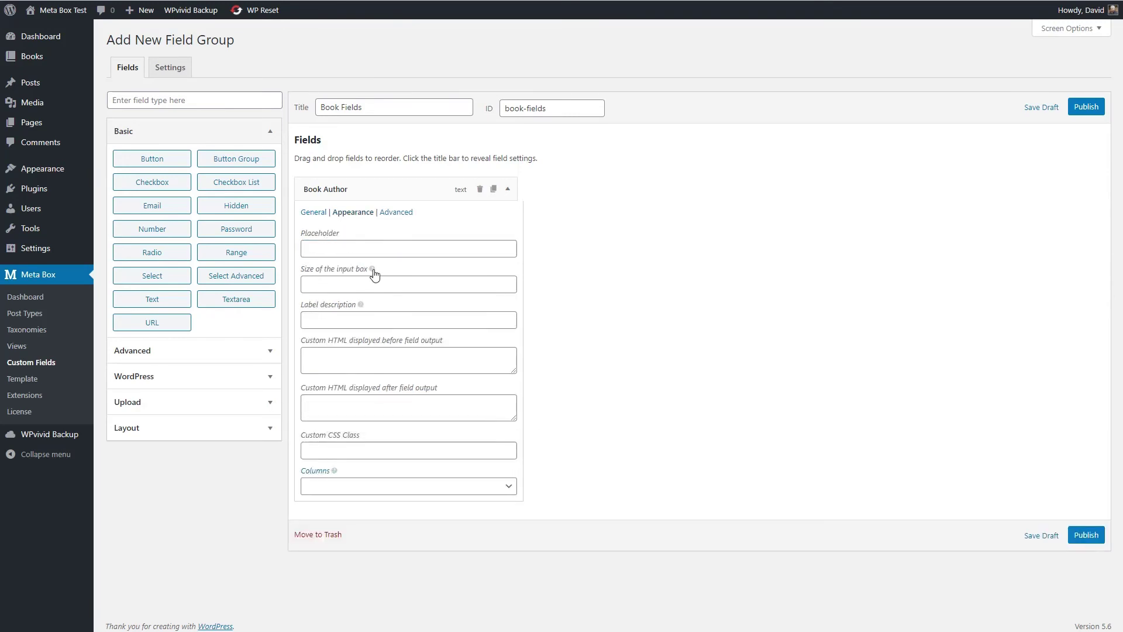
click(396, 212)
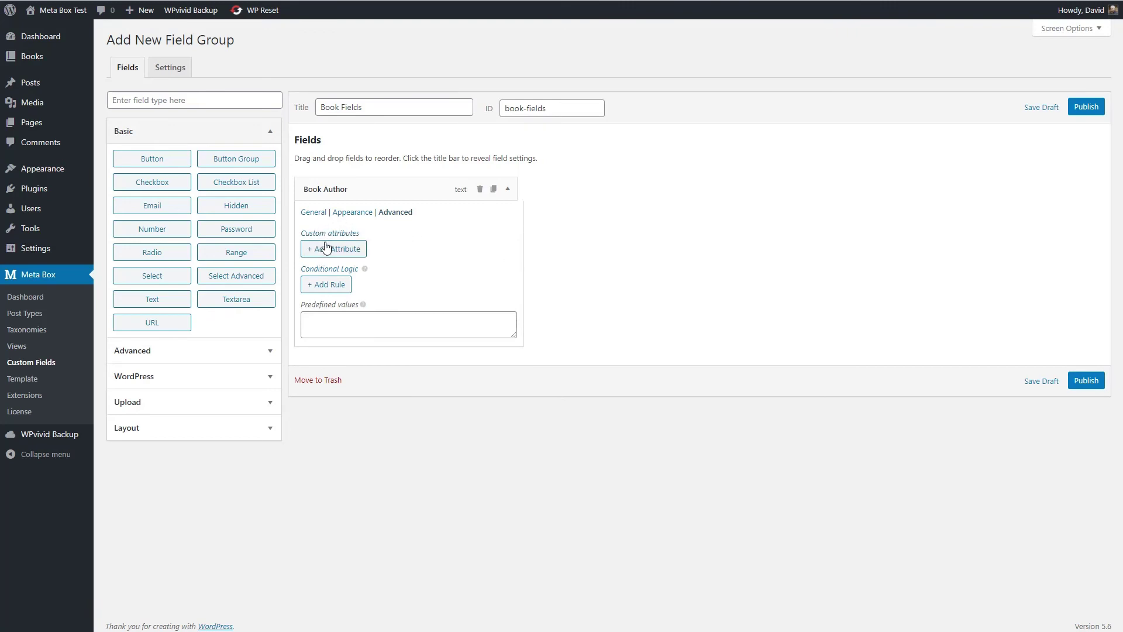
Add a blank conditional logic rule to the Book Author field and collapse the field's settings.
click(315, 286)
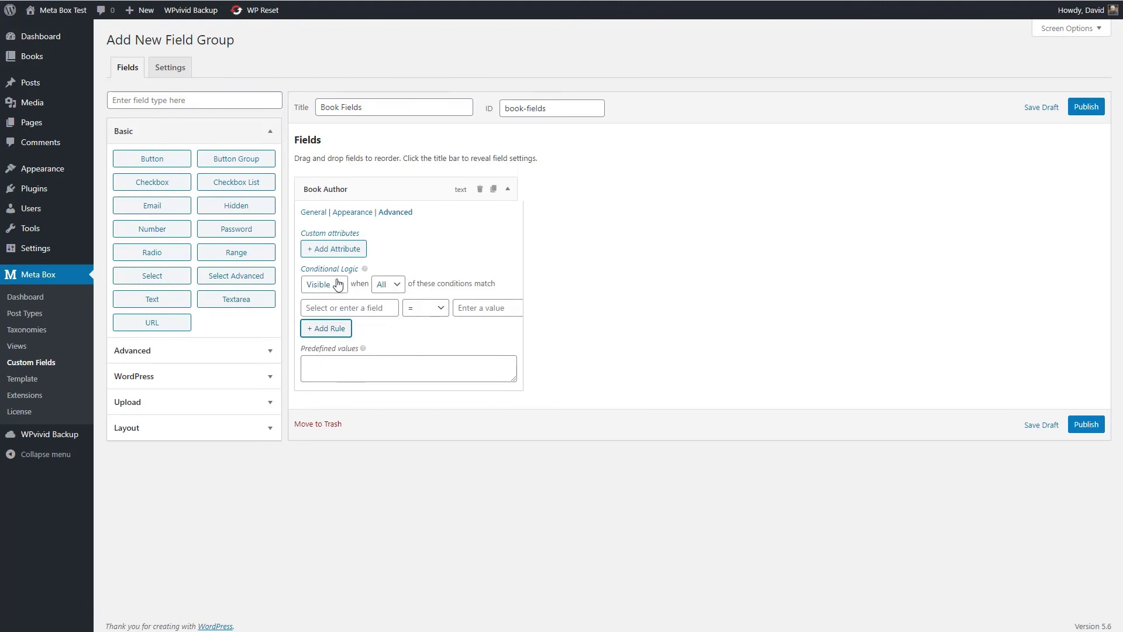
click(366, 189)
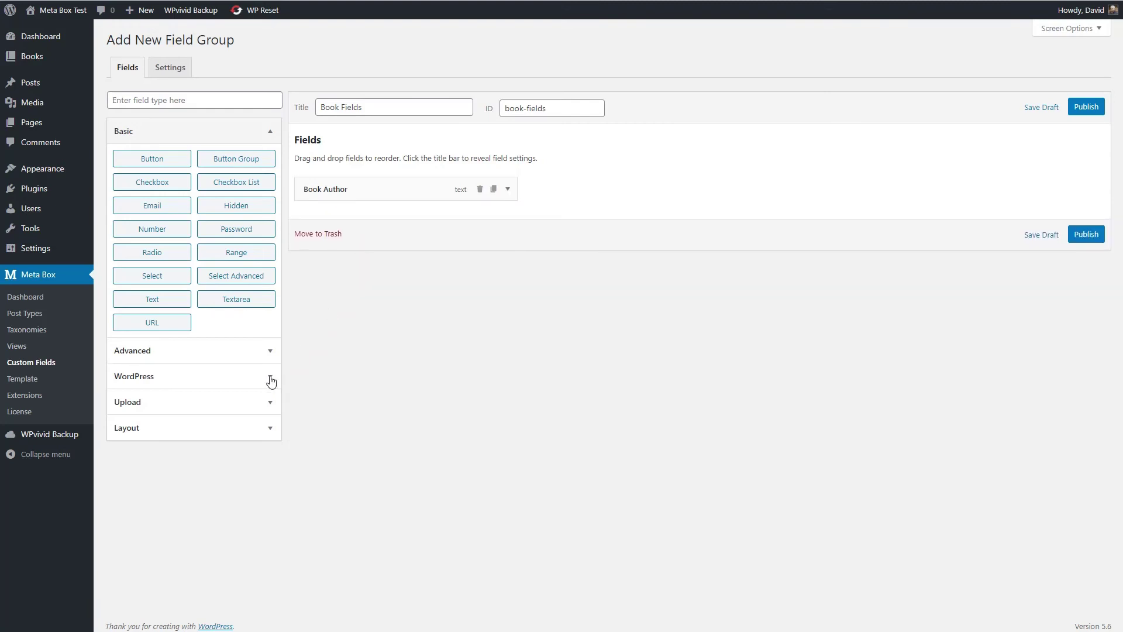
Add an image field with the ID book_authors_photo and the label "Book Author's Photo", and view its advanced settings.
click(236, 401)
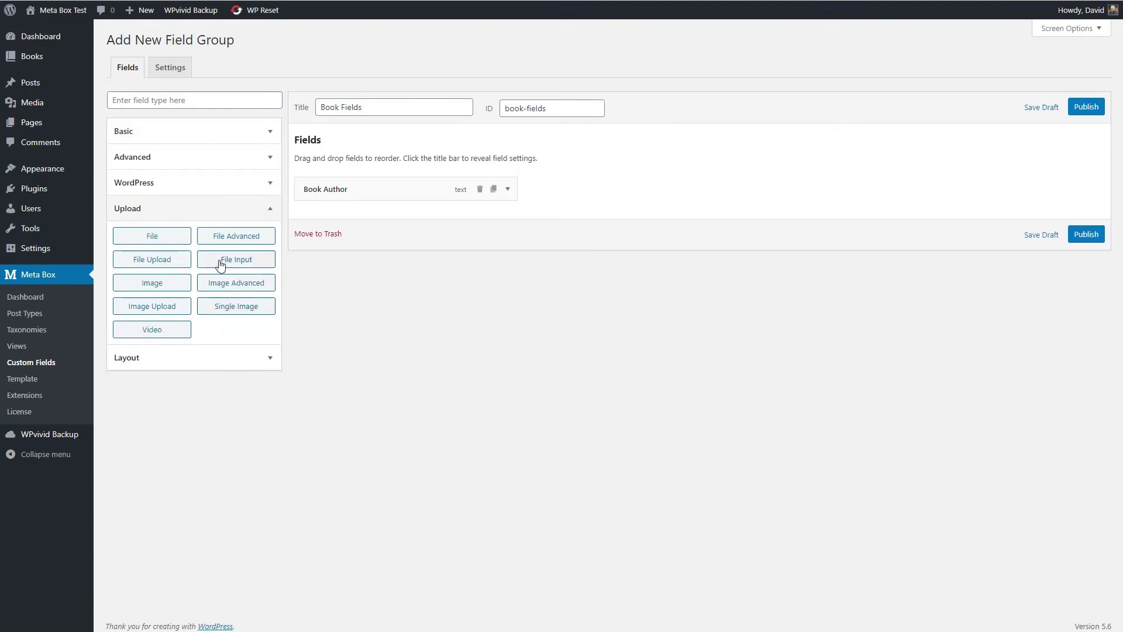
click(185, 287)
double_click(384, 279)
text(book_authors_photo)
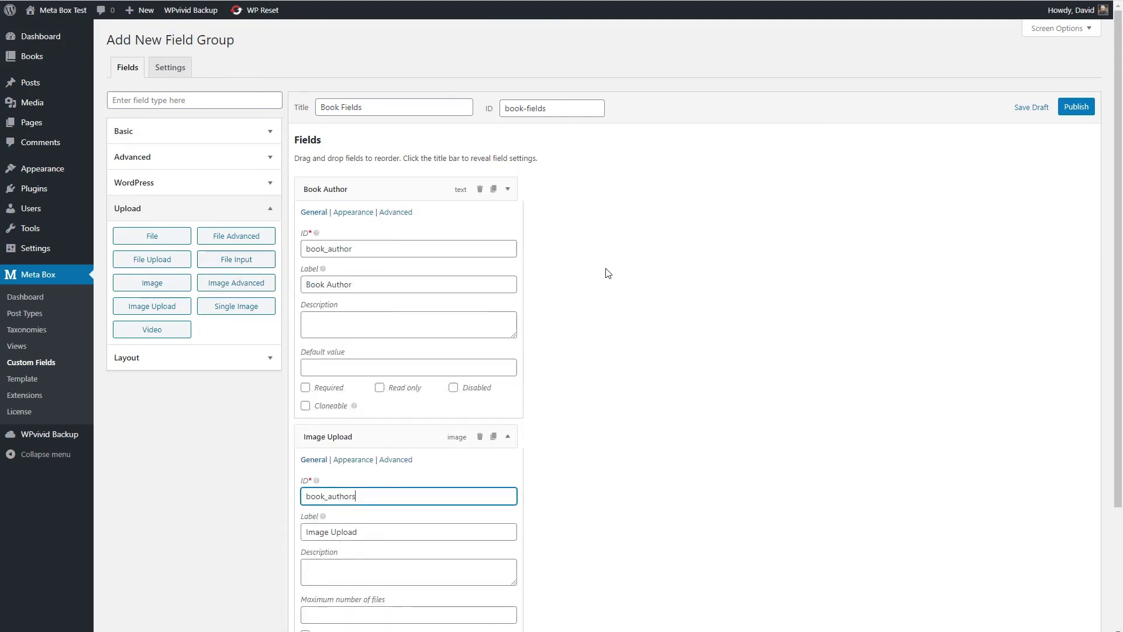
key(Tab)
text(Book Author's PHot)
key(BackSpace)
key(BackSpace)
key(BackSpace)
text(hoto)
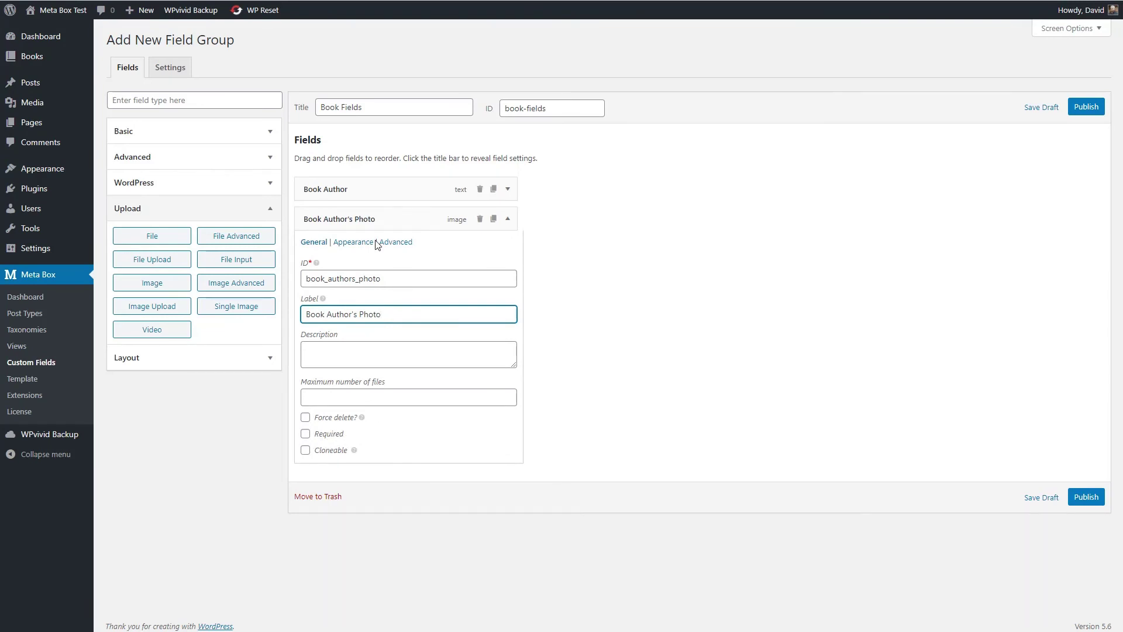
click(391, 245)
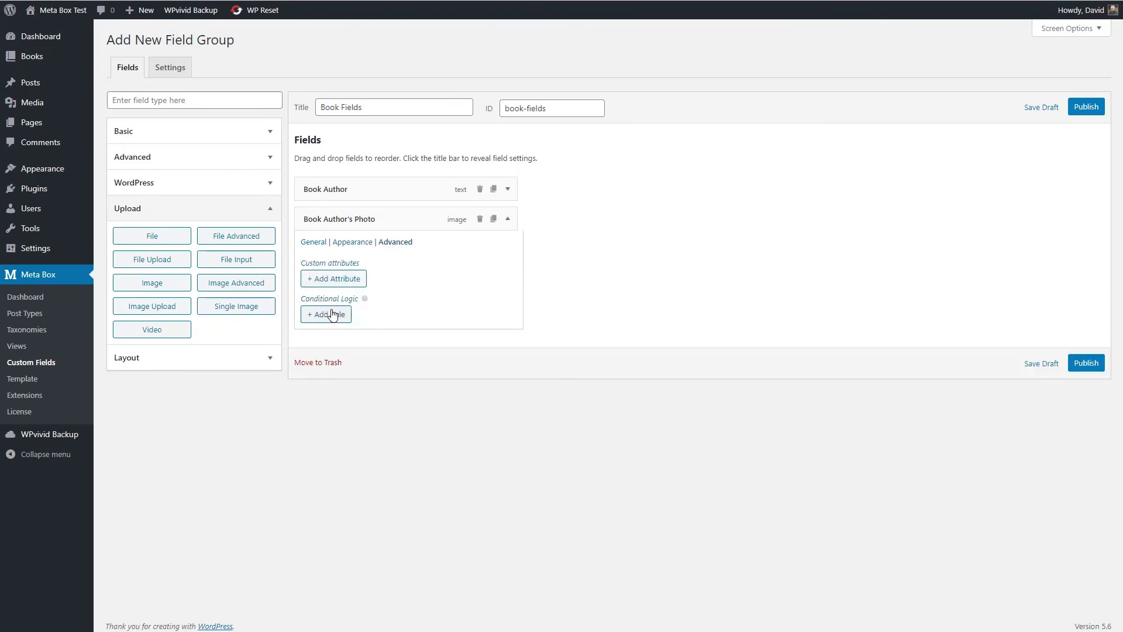
Add a URL field with the ID book_link_to_authors_website and the label "Link to Author's Website", and check its advanced settings.
click(194, 136)
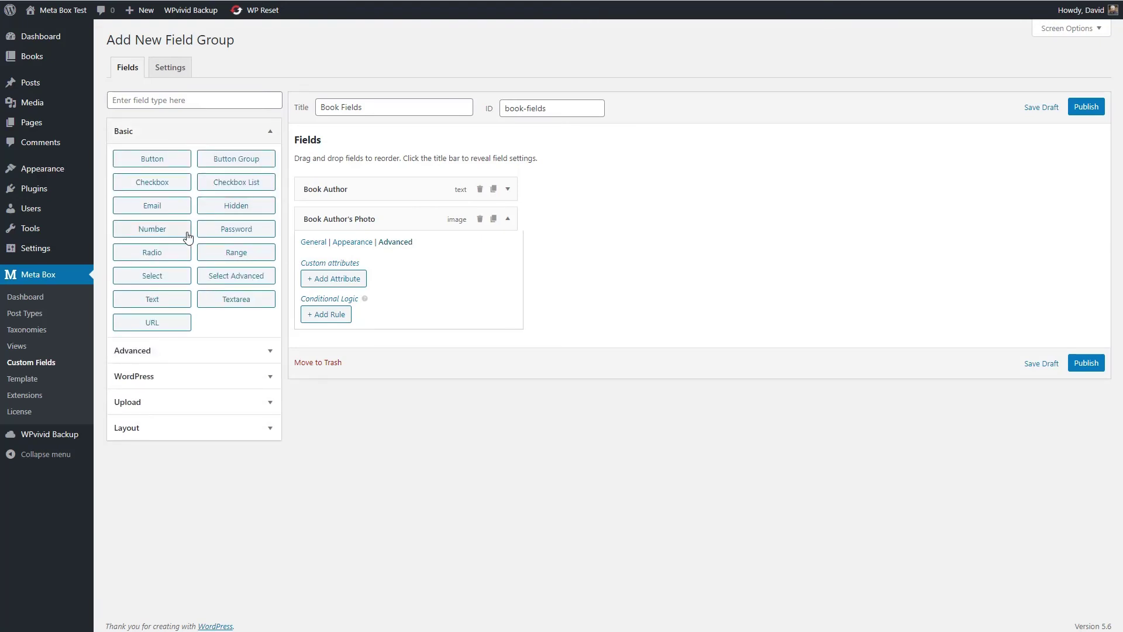
click(138, 323)
text(book_link_to_authors_website)
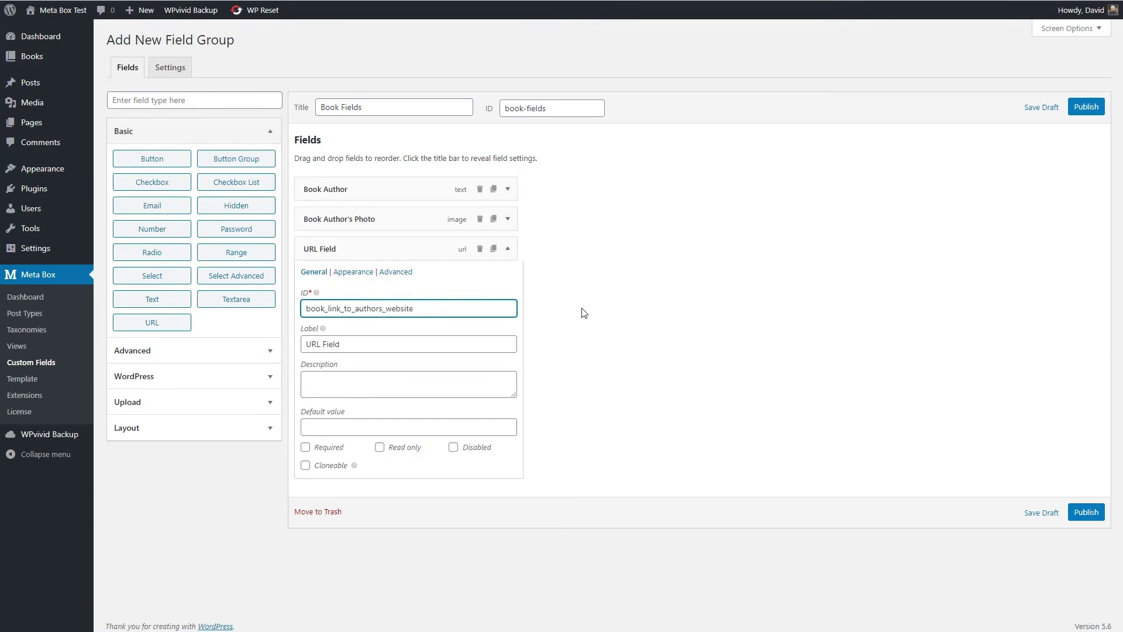
click(376, 344)
text(Link to Author's Website)
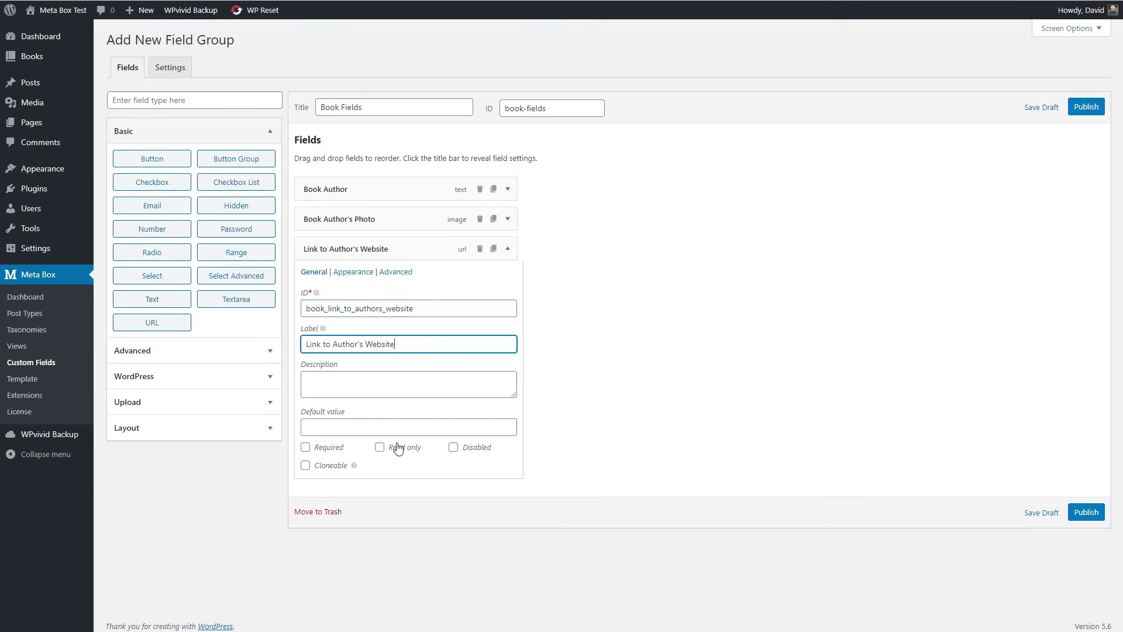
click(395, 272)
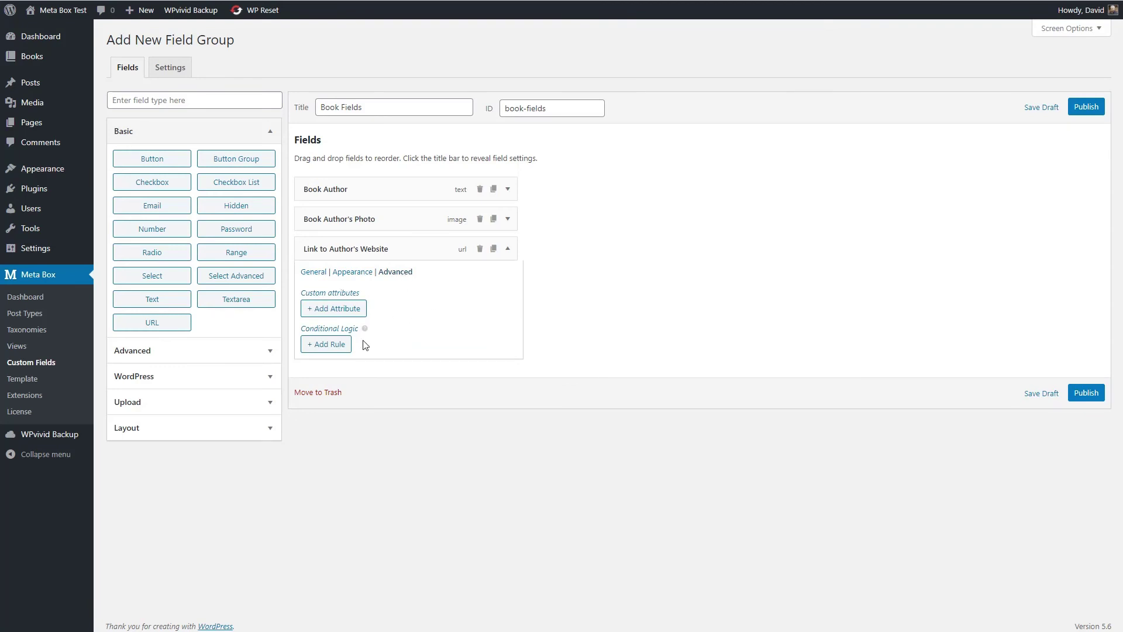
click(405, 252)
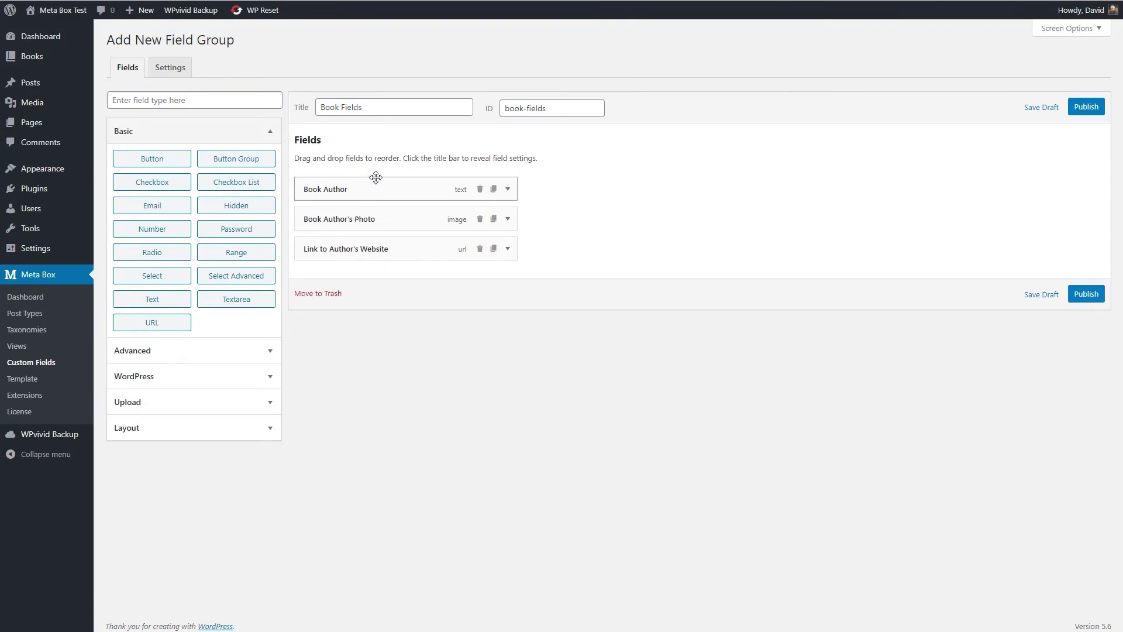
Set the field group's location to show for Posts with only the Book post type, removing Post.
click(175, 68)
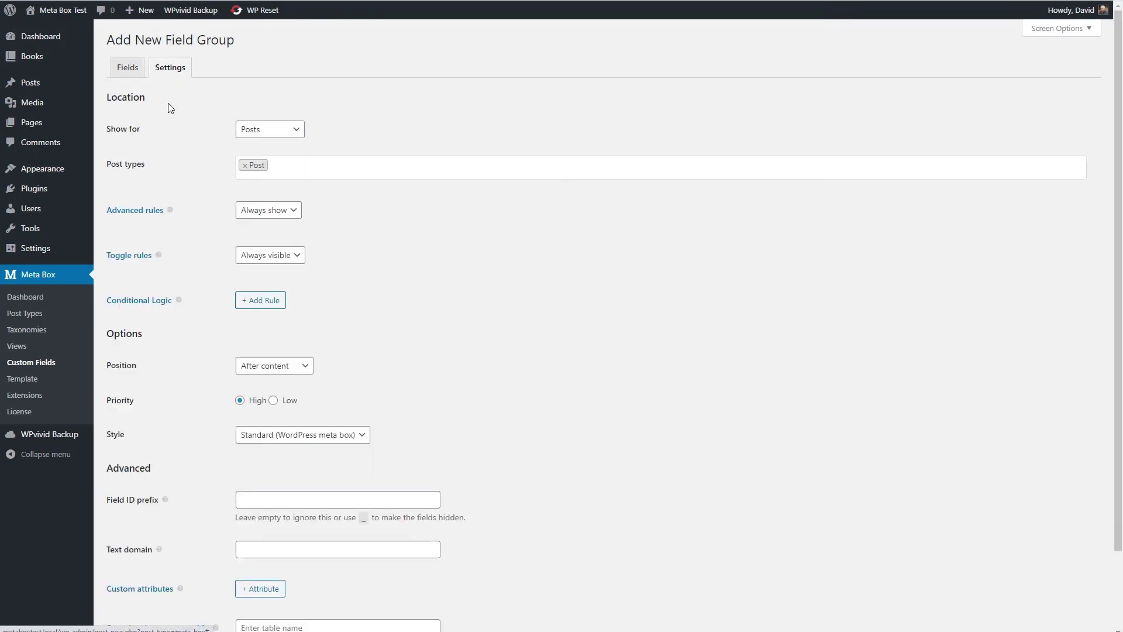
click(270, 131)
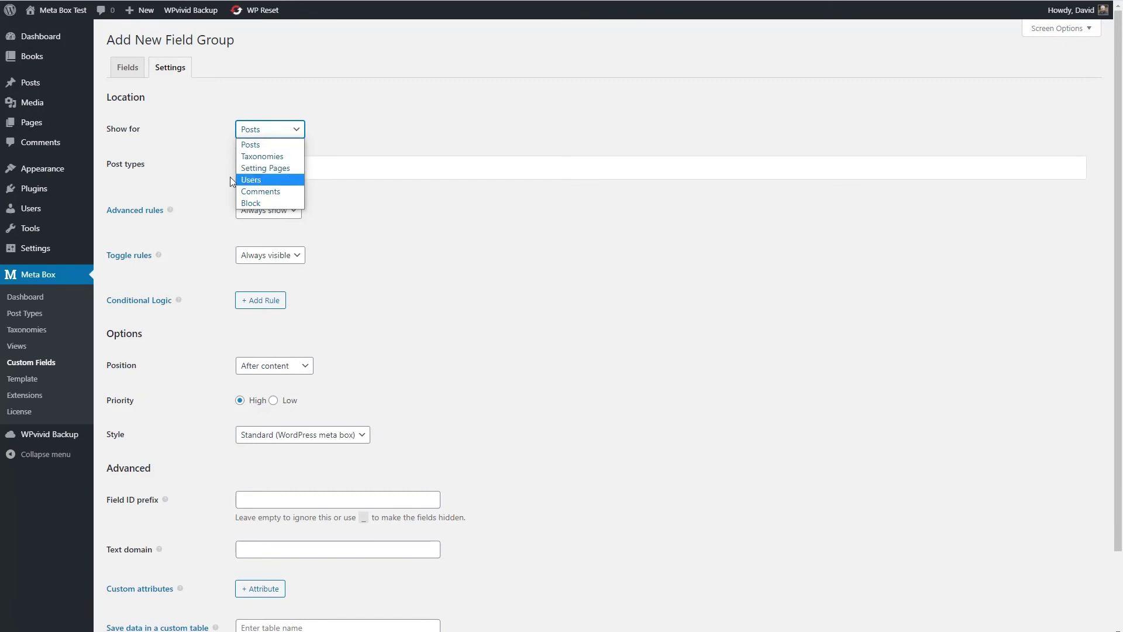
click(252, 144)
click(286, 168)
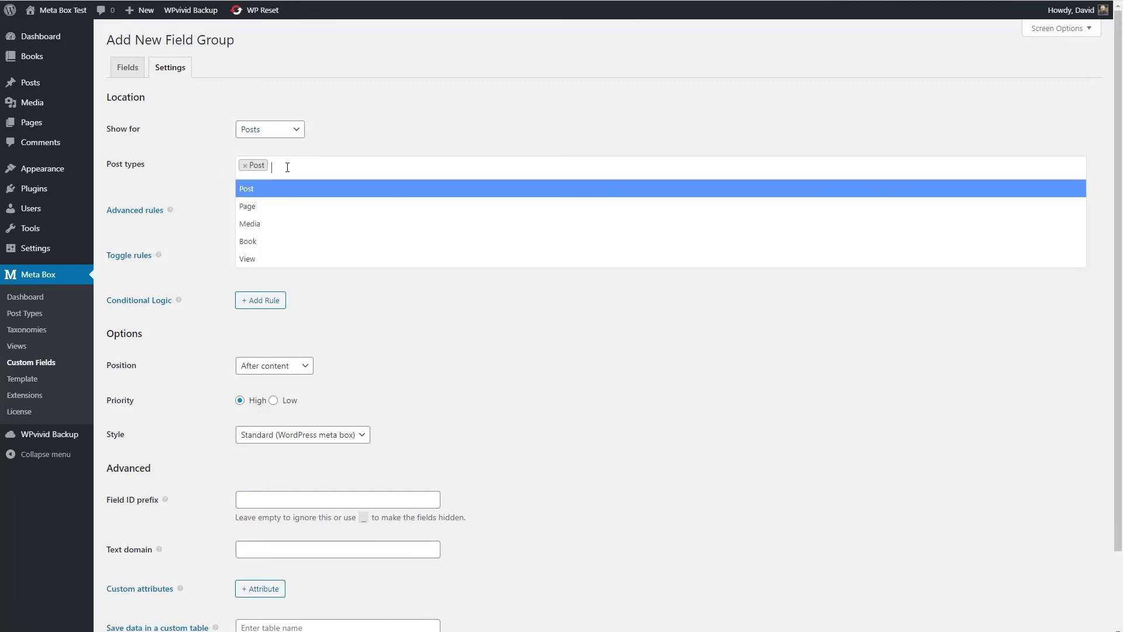
click(253, 241)
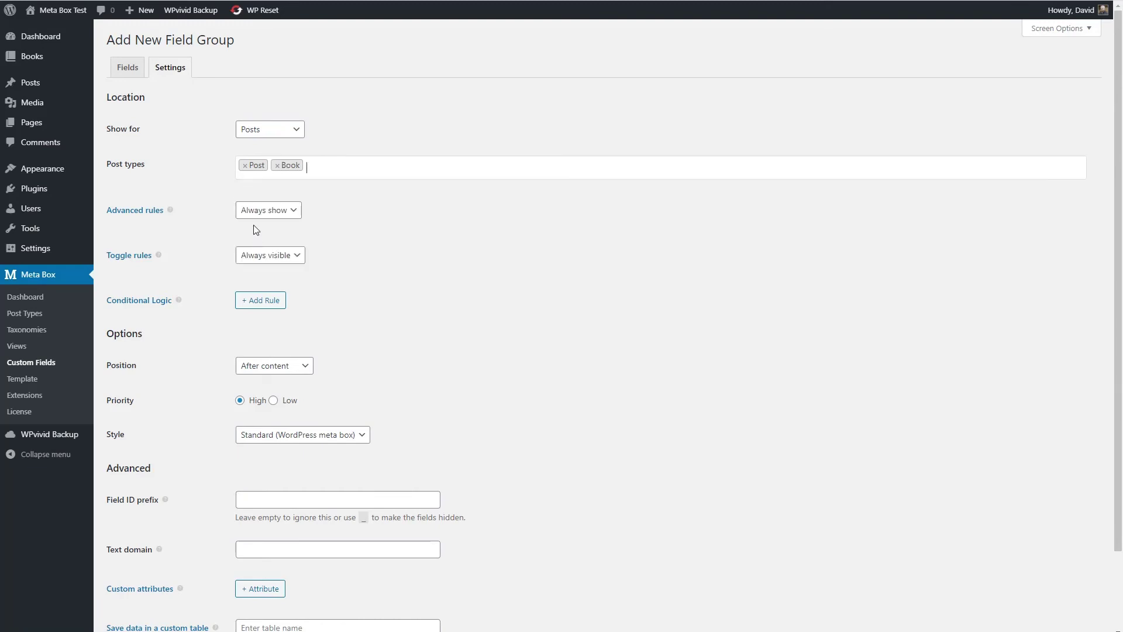
click(245, 166)
Set the field group's text domain to "book" and save the settings.
scroll(189, 300, down, 1)
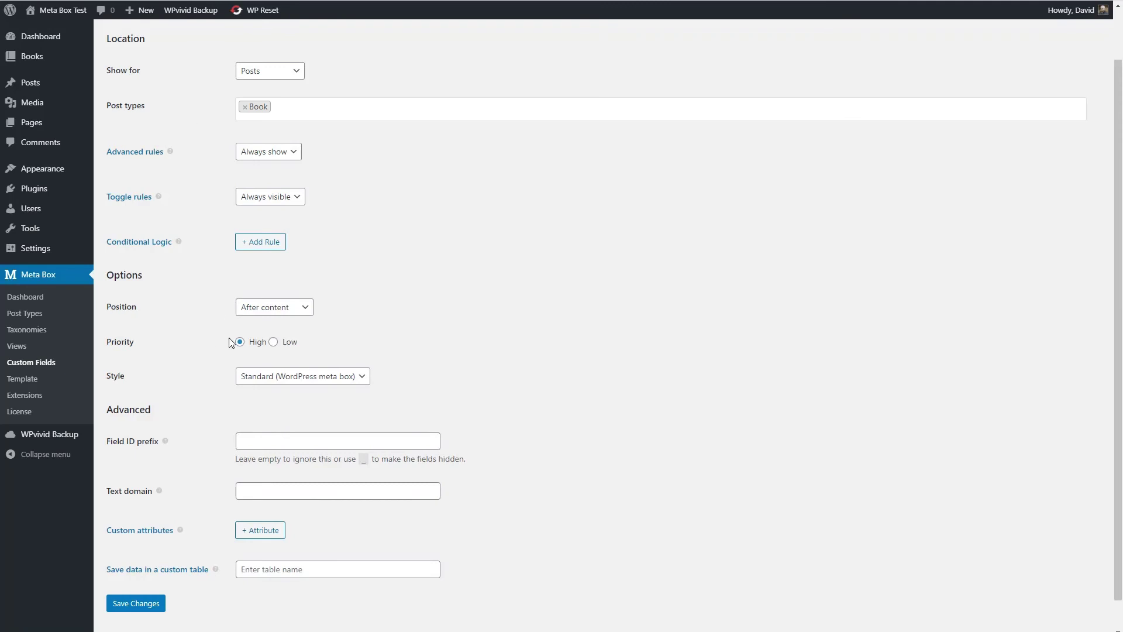
scroll(207, 388, down, 1)
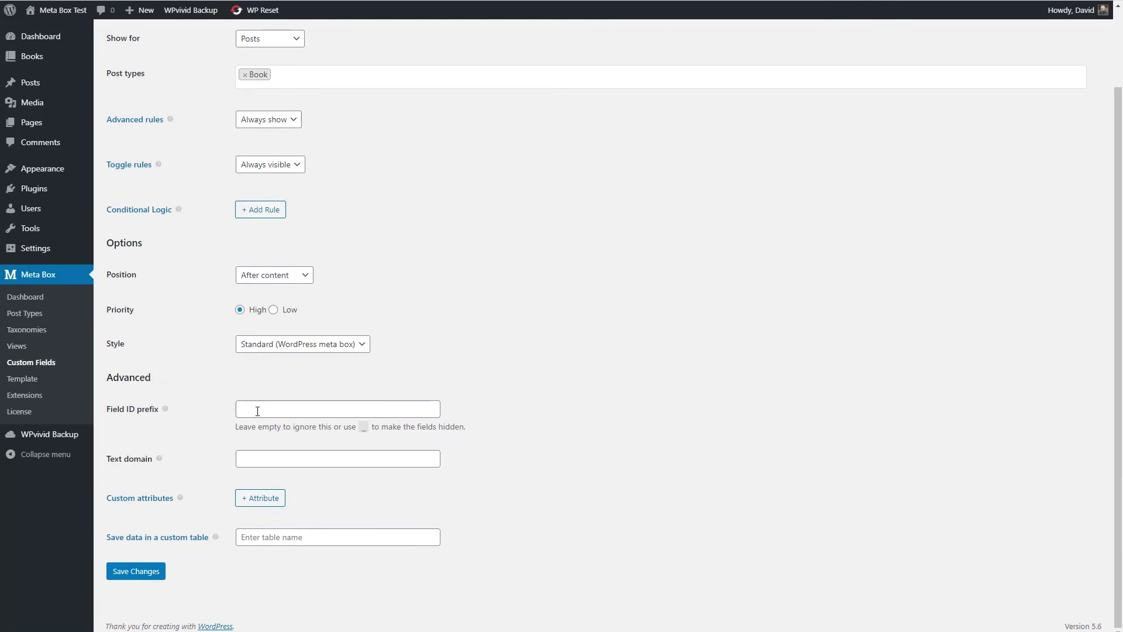
click(265, 460)
text(book)
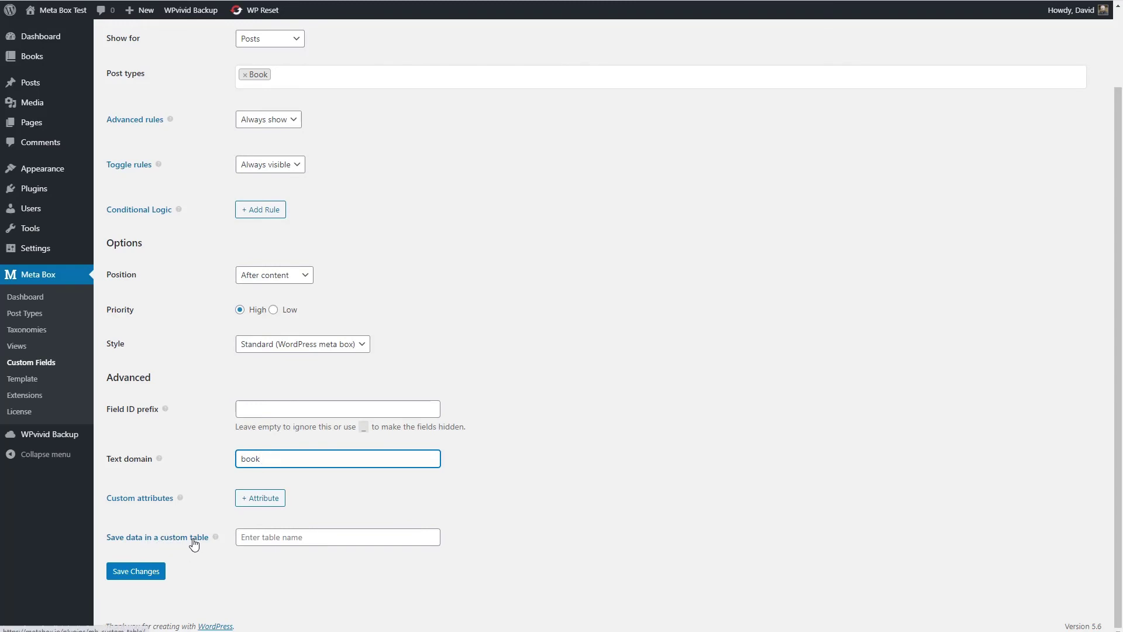
click(140, 576)
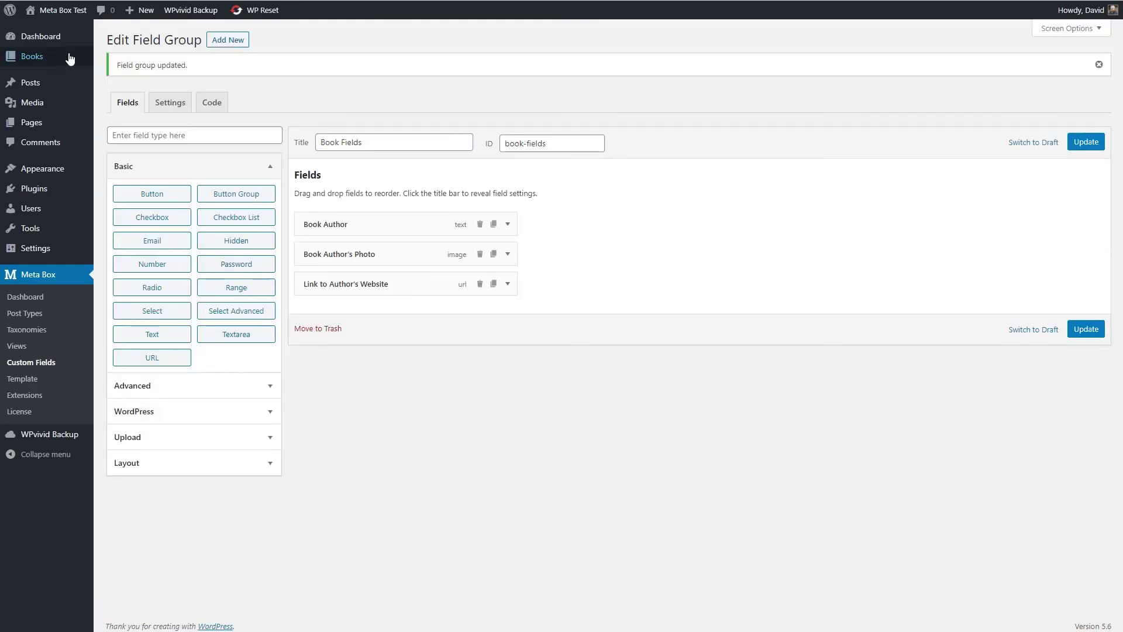
Open a new entry for the Books post type.
mouse_move(28, 58)
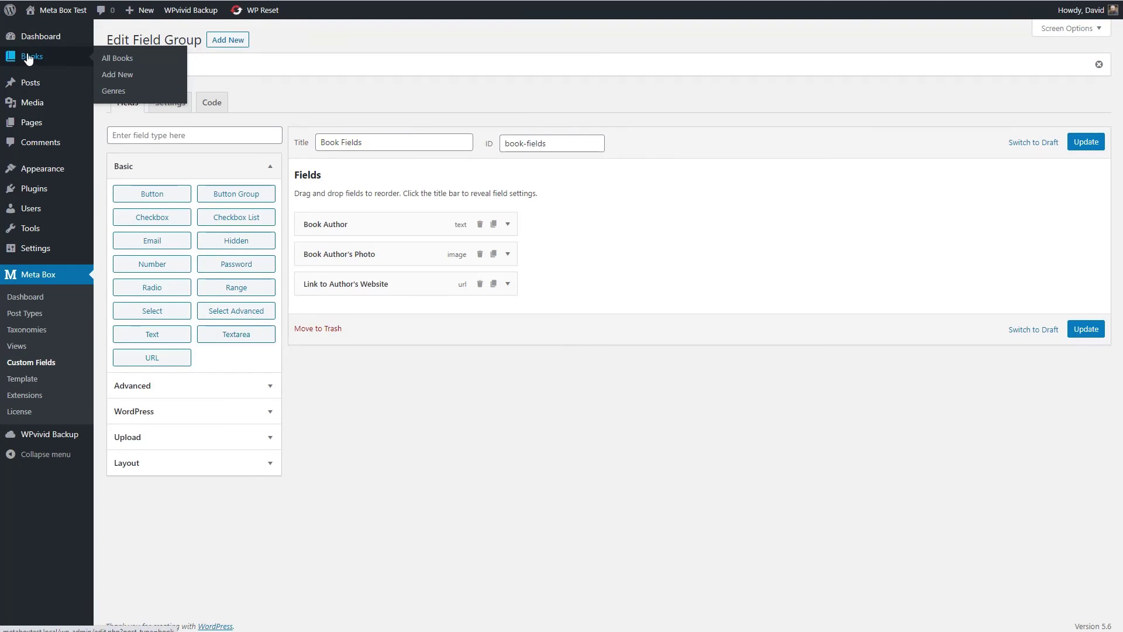
click(115, 74)
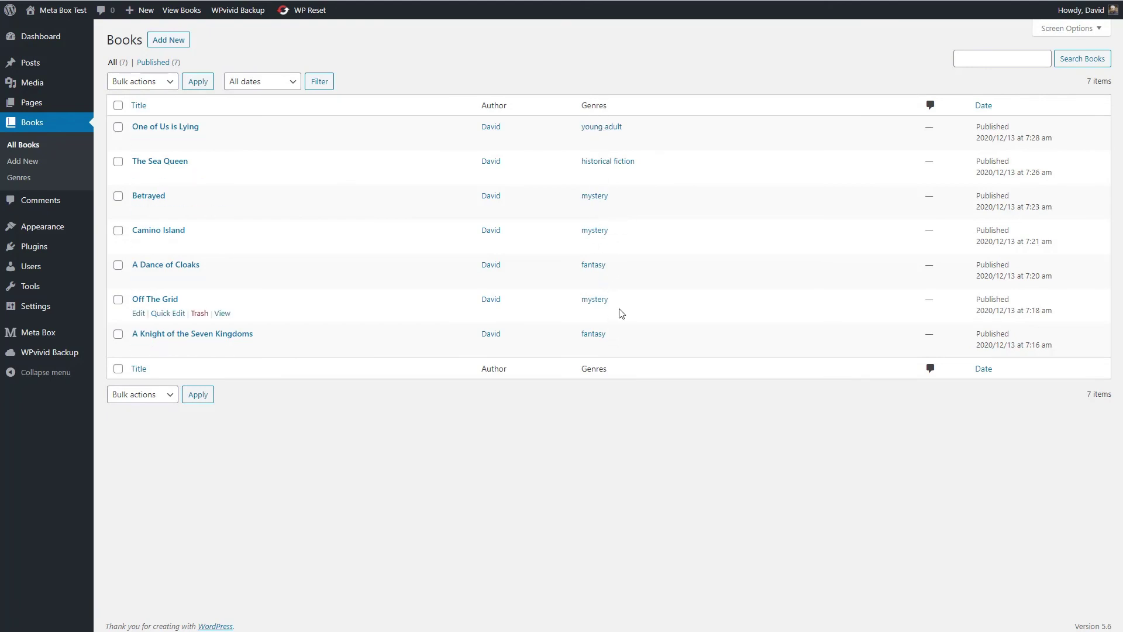
View the front-end page of the book The Sea Queen and examine the content below its cover image.
click(223, 176)
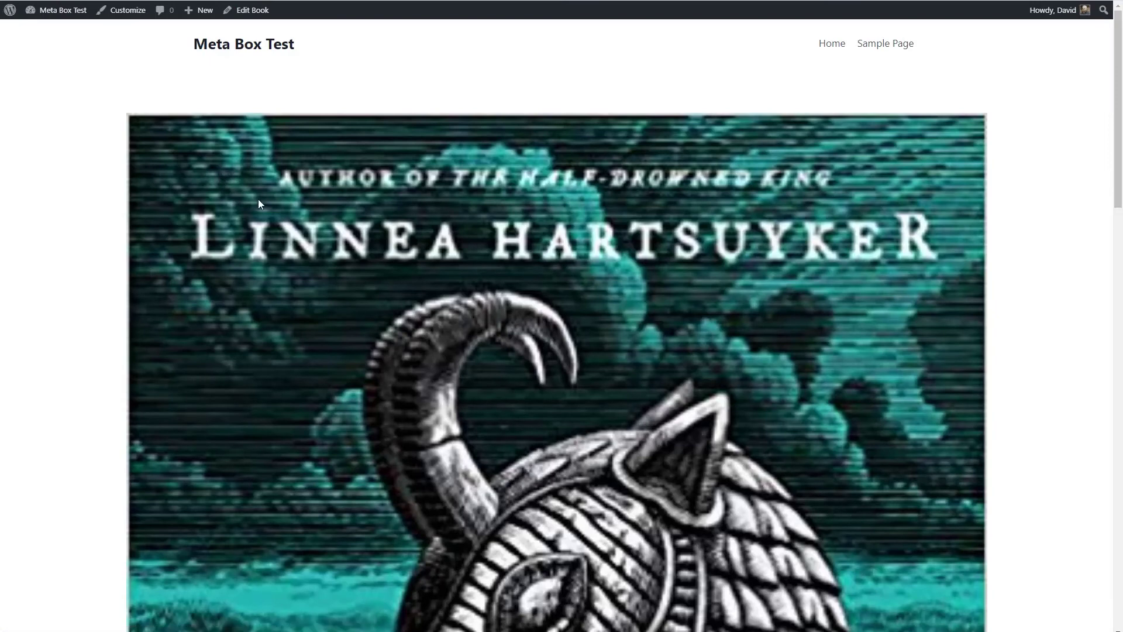
scroll(259, 204, down, 5)
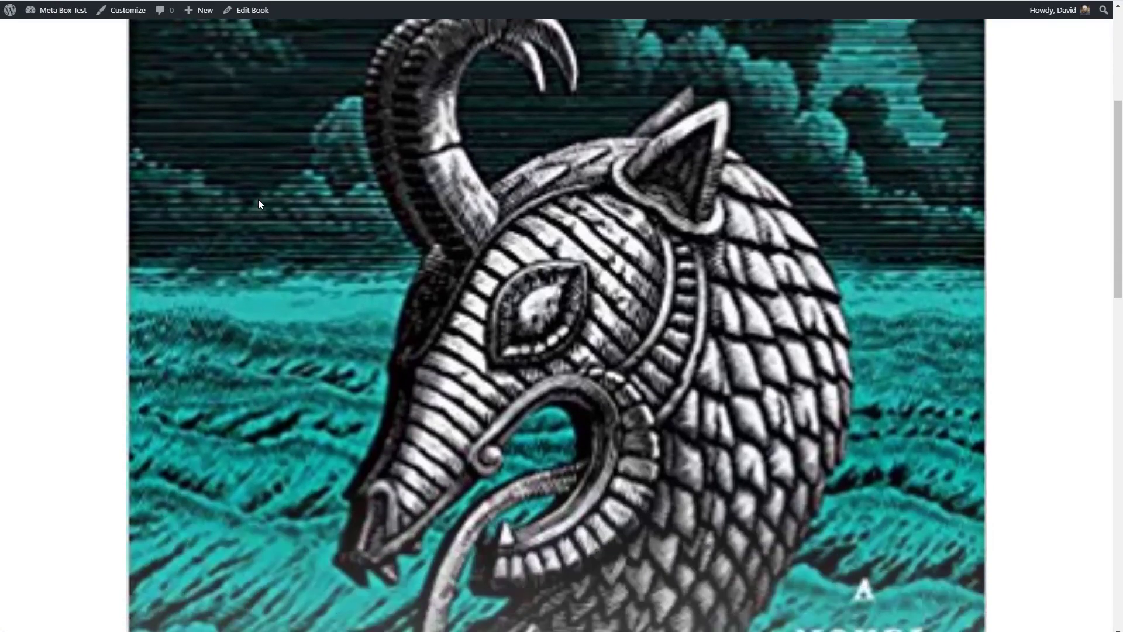
scroll(259, 202, down, 7)
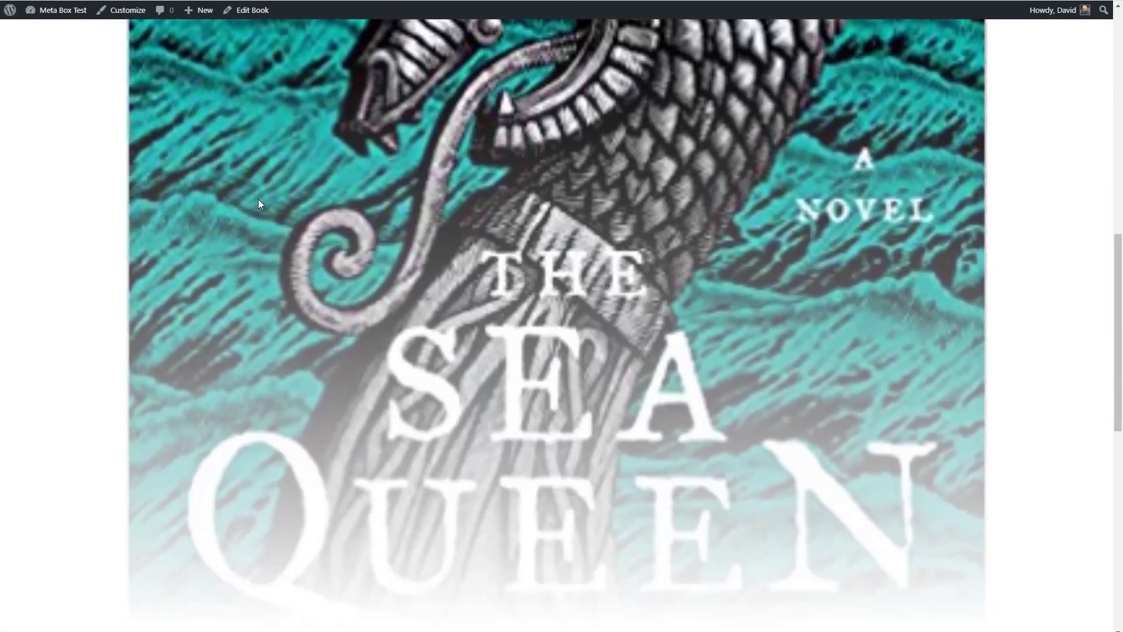
scroll(258, 199, down, 7)
scroll(258, 199, down, 1)
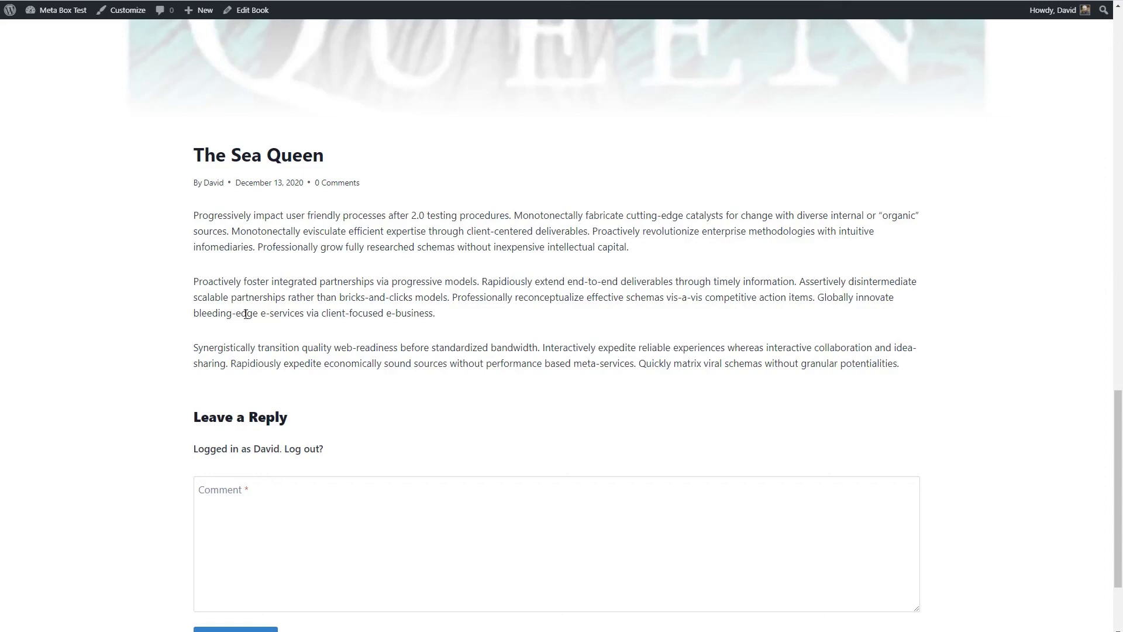
scroll(246, 314, up, 1)
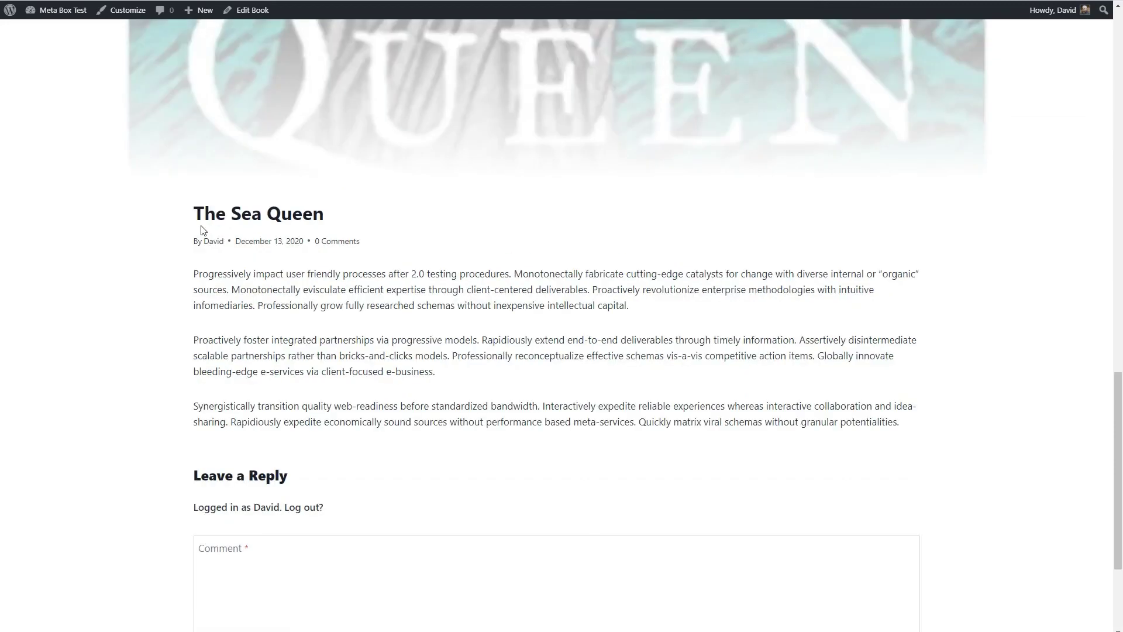